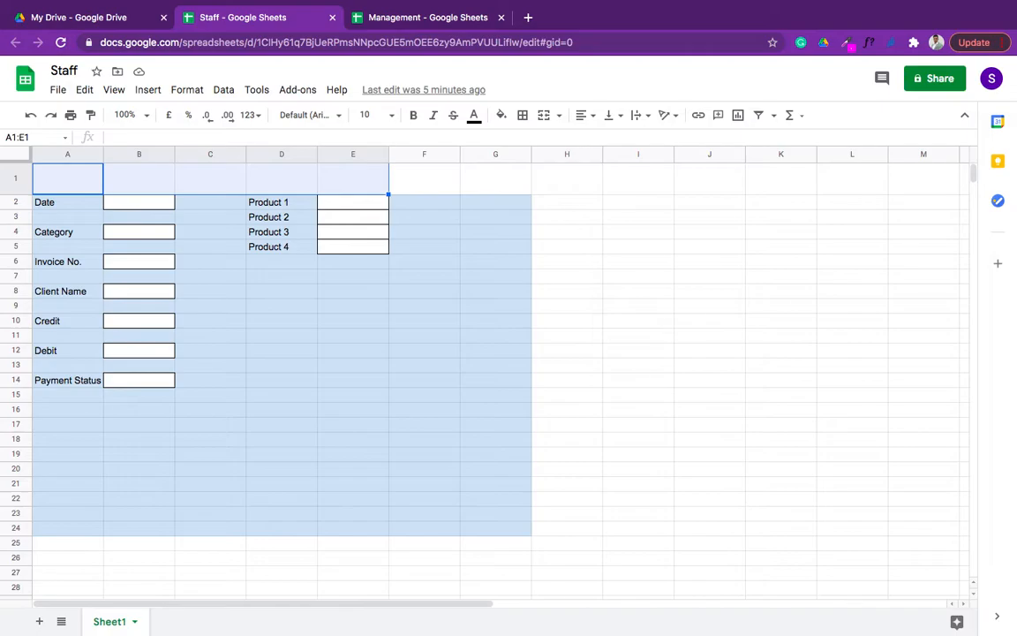
Merge cells A1 through G1 above the form into a single header cell.
key("shift+Right")
key("shift+Right")
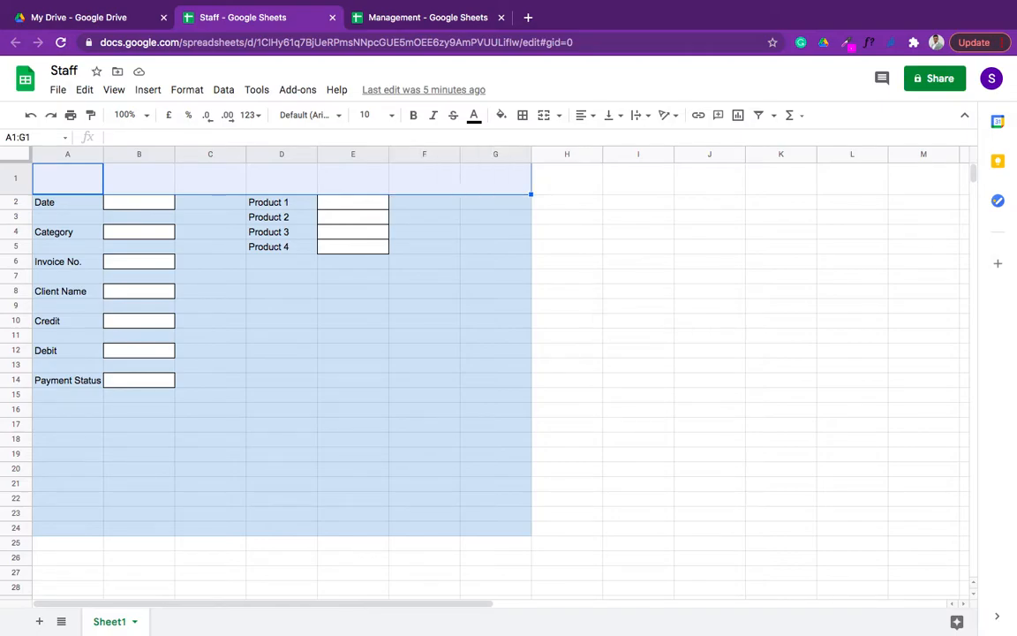
left_click(151, 94)
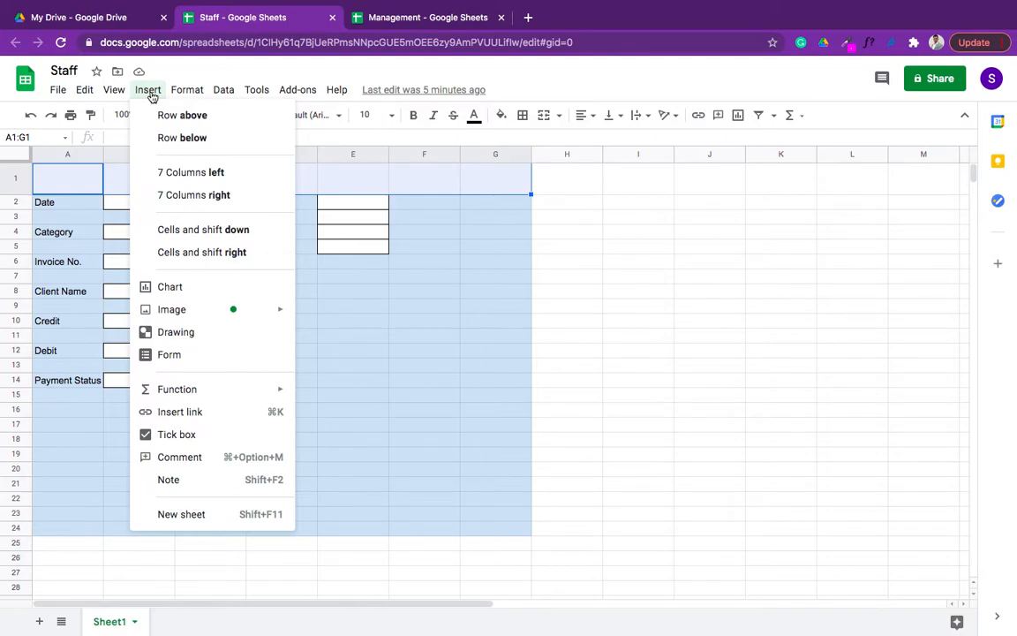
mouse_move(175, 92)
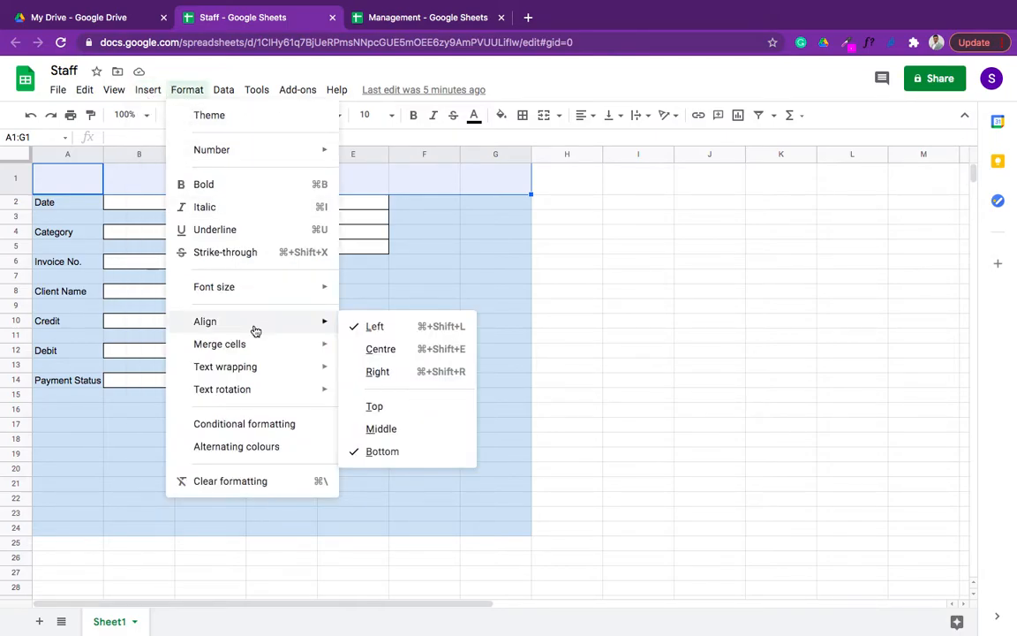
mouse_move(273, 349)
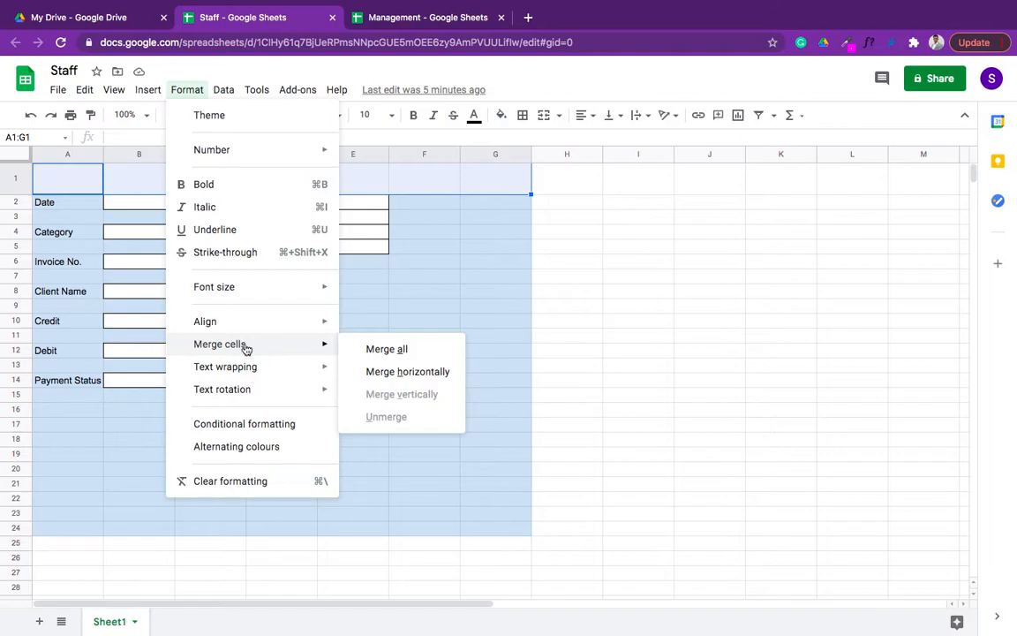
left_click(414, 352)
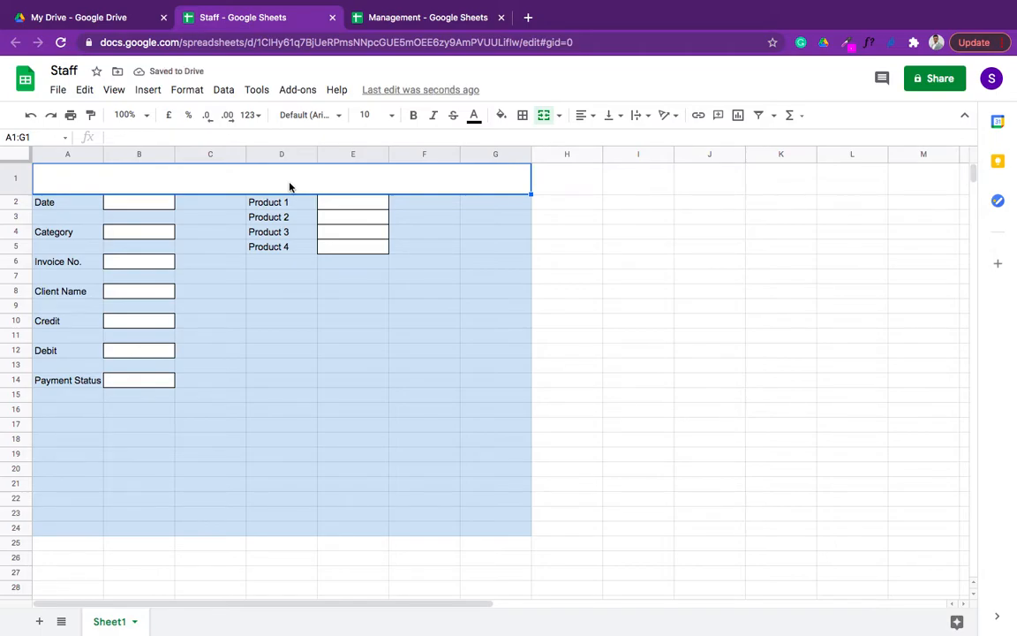
Enter the title "Sale Details" in the merged header cell.
type("S")
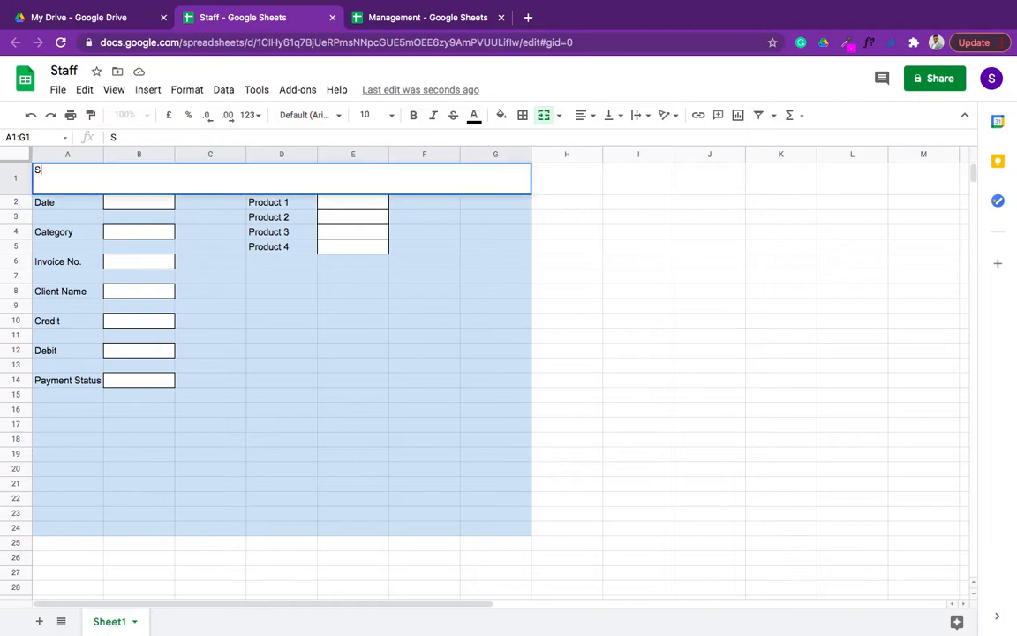
type("ale Details")
key("Return")
key("Up")
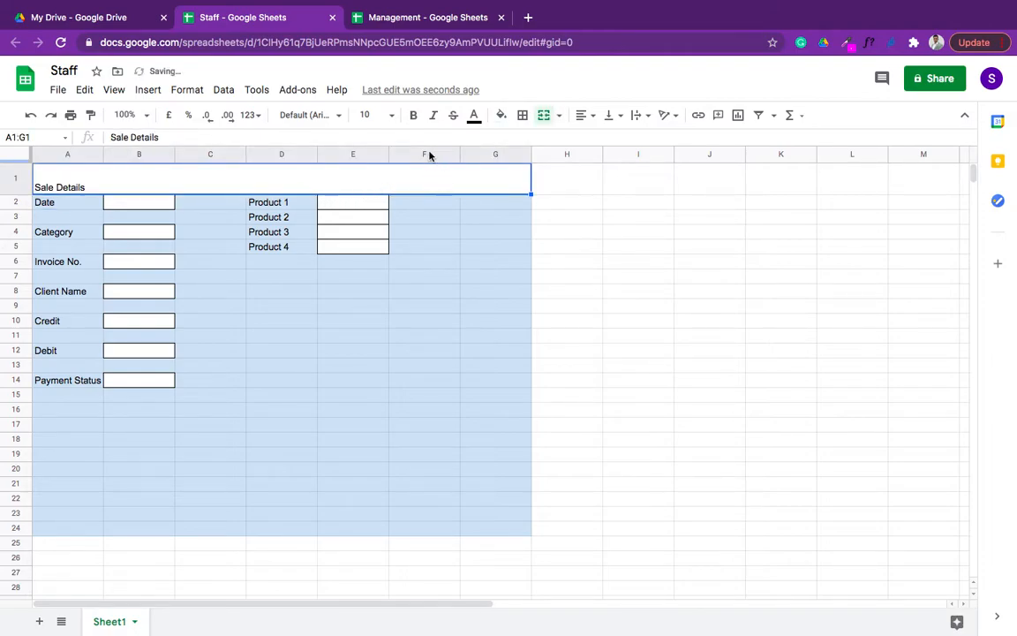
Format the Sale Details title as bold, 18 pt, centred horizontally and aligned to the middle vertically.
left_click(413, 115)
left_click(580, 124)
left_click(601, 138)
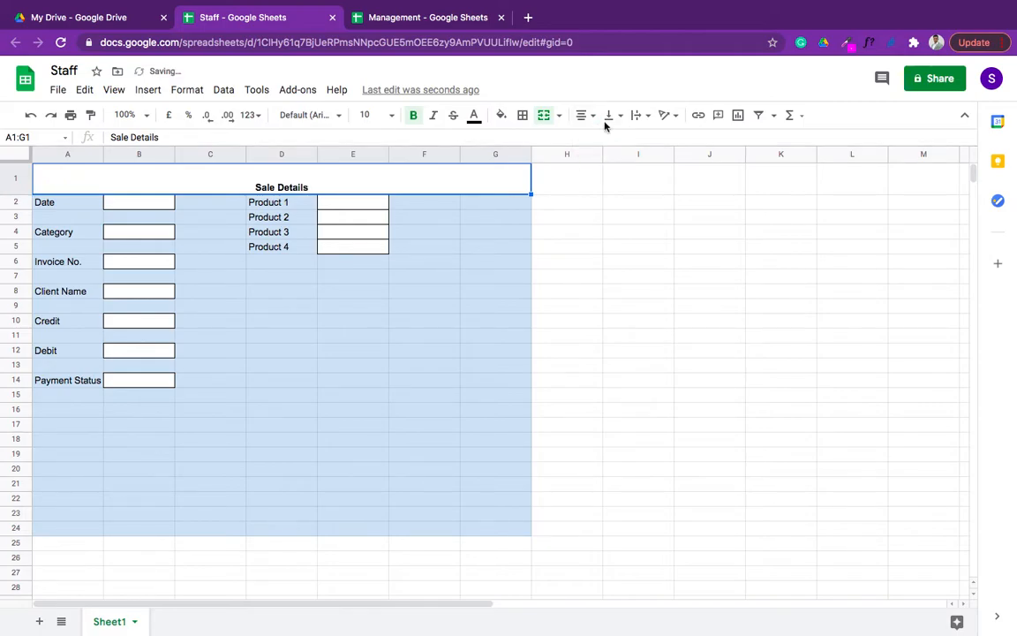
left_click(609, 117)
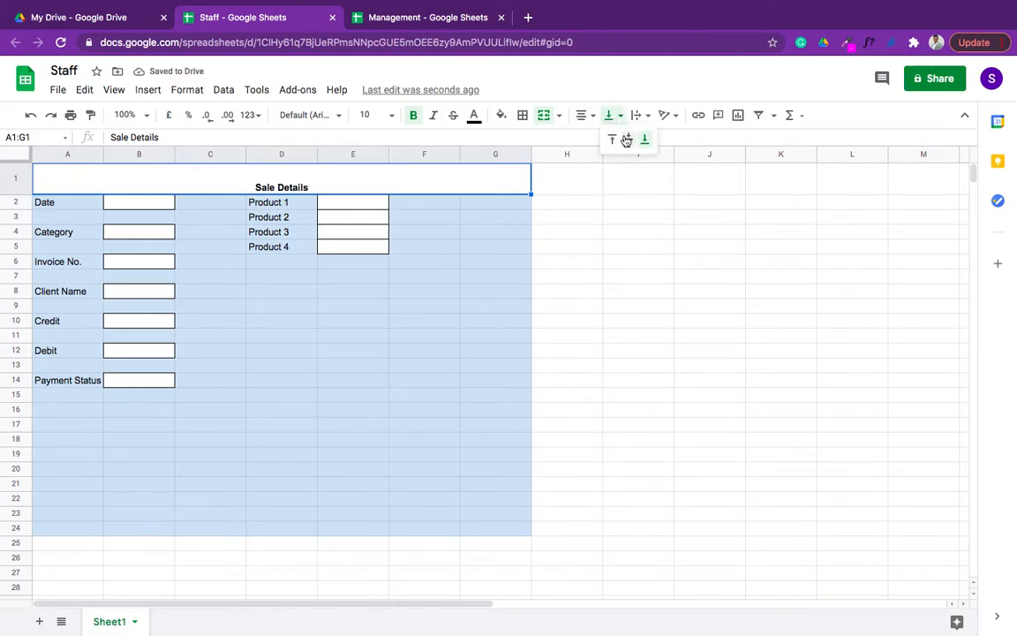
left_click(626, 140)
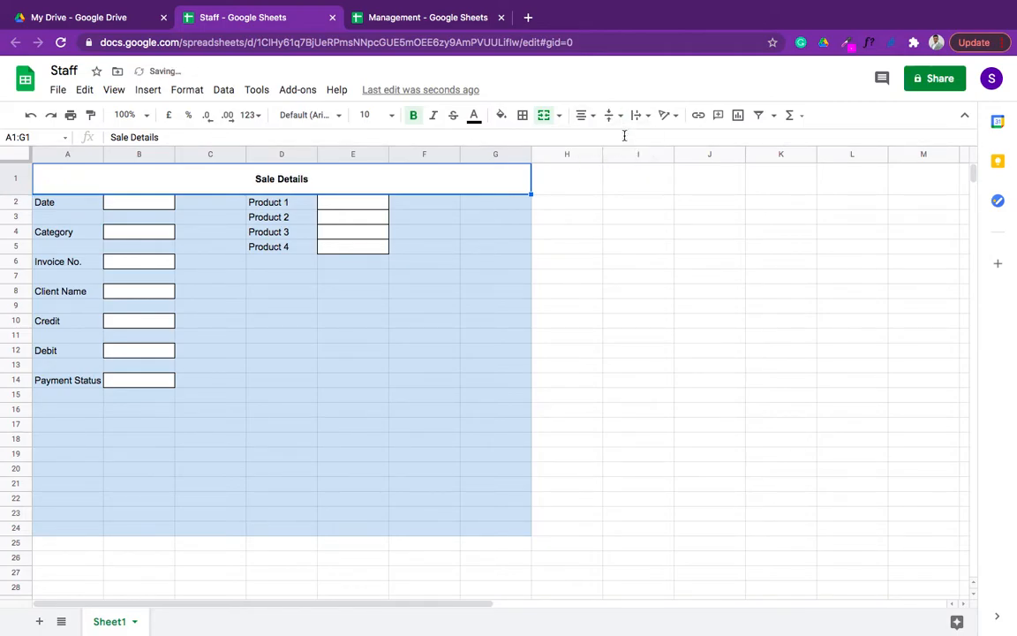
left_click(391, 115)
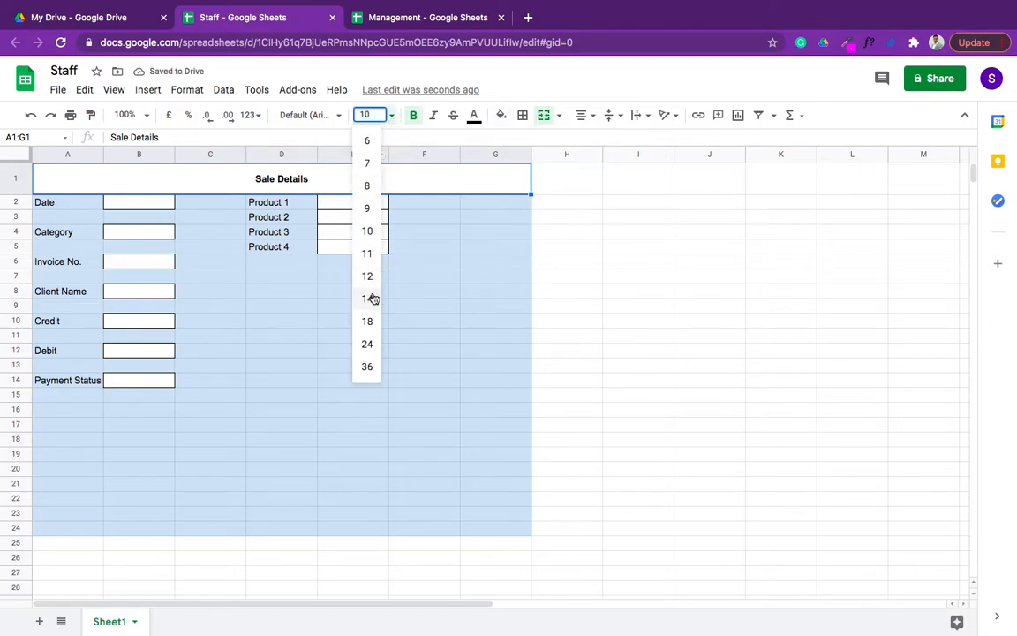
left_click(367, 321)
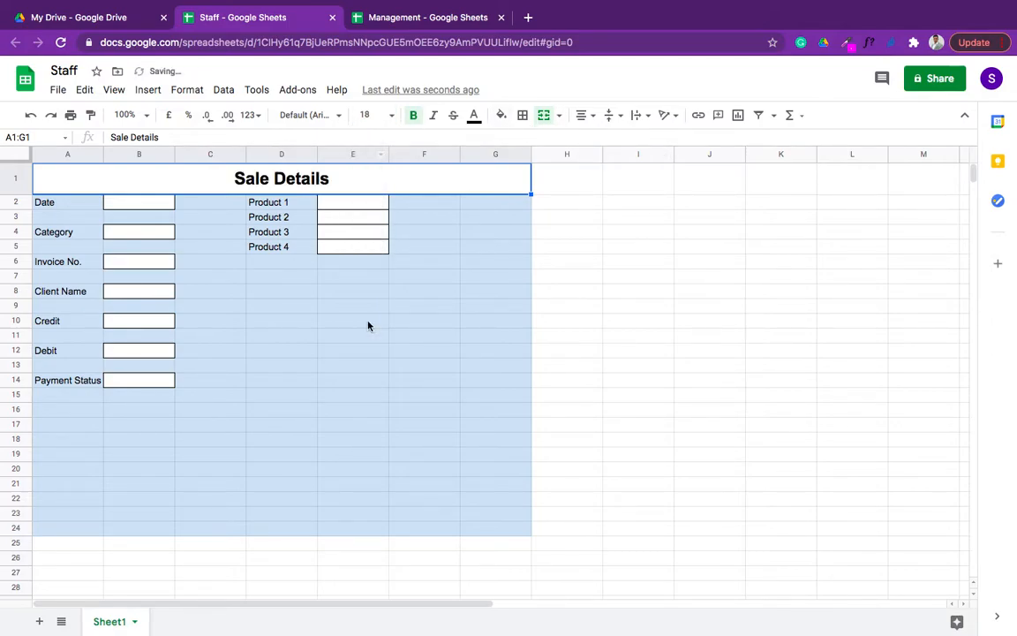
left_click(581, 281)
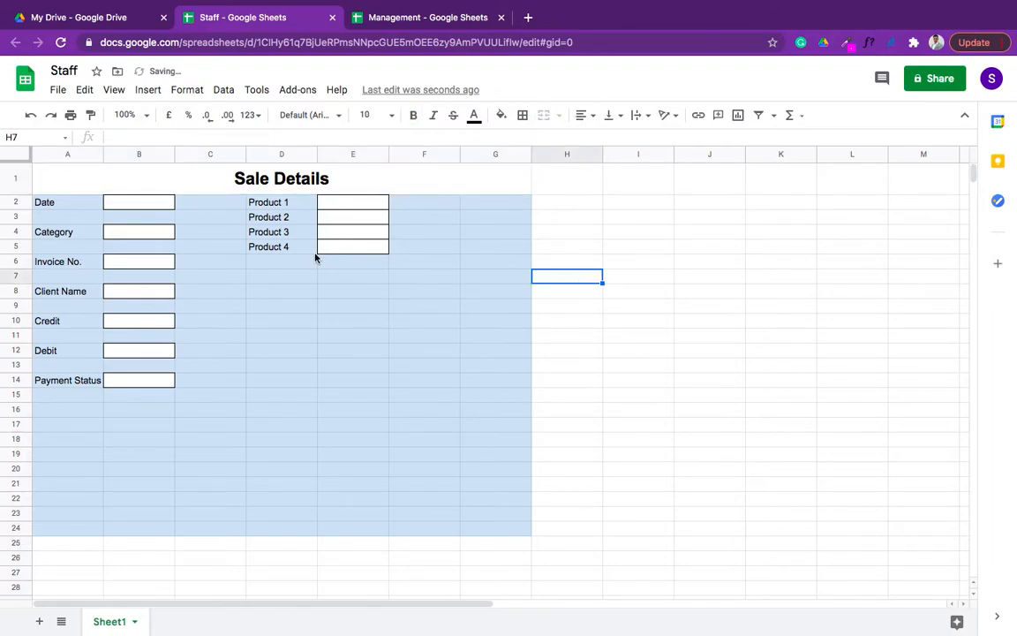
Add an outer border around the Sale Details header cell and widen column A slightly to fit the Payment Status label.
left_click(93, 191)
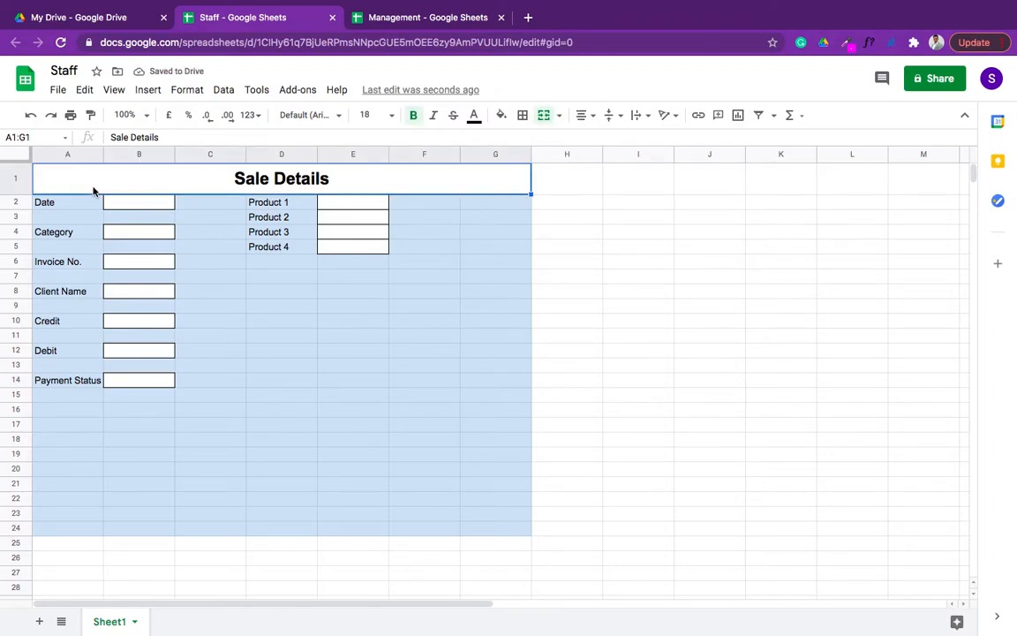
left_click(522, 115)
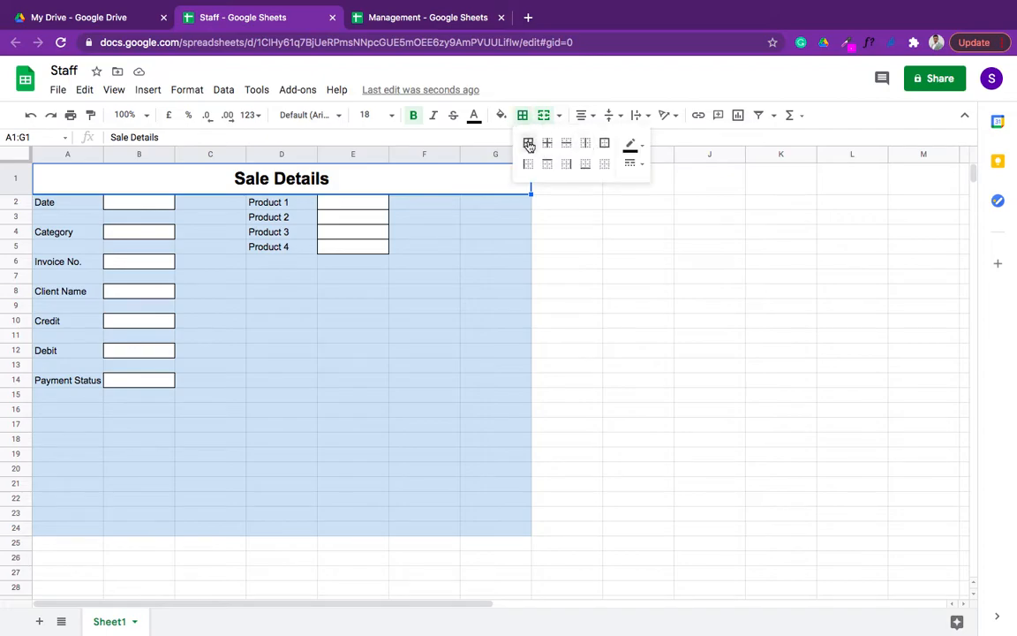
left_click(604, 142)
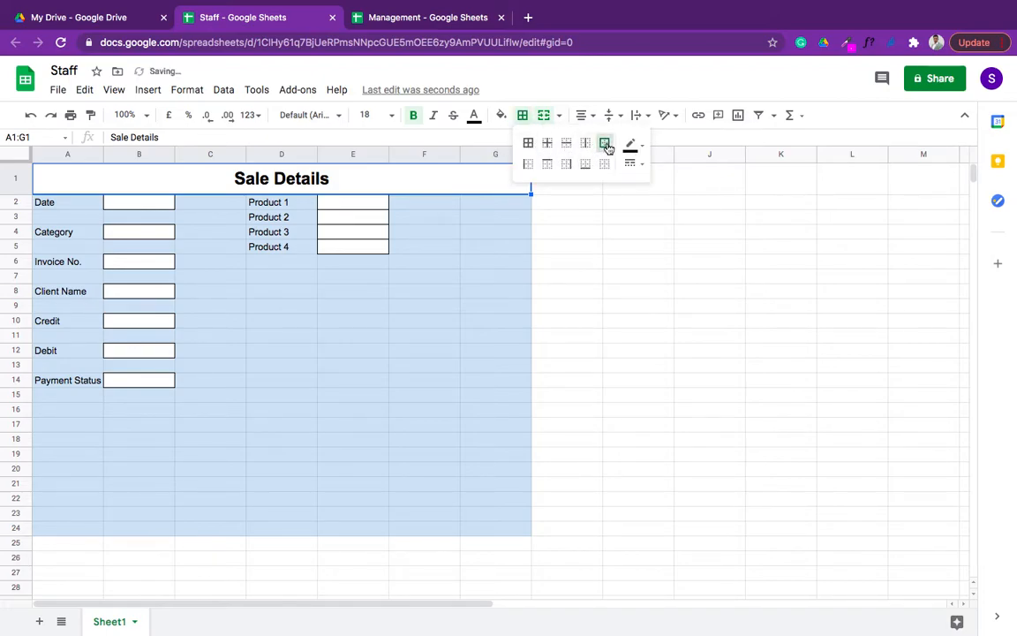
left_click(328, 295)
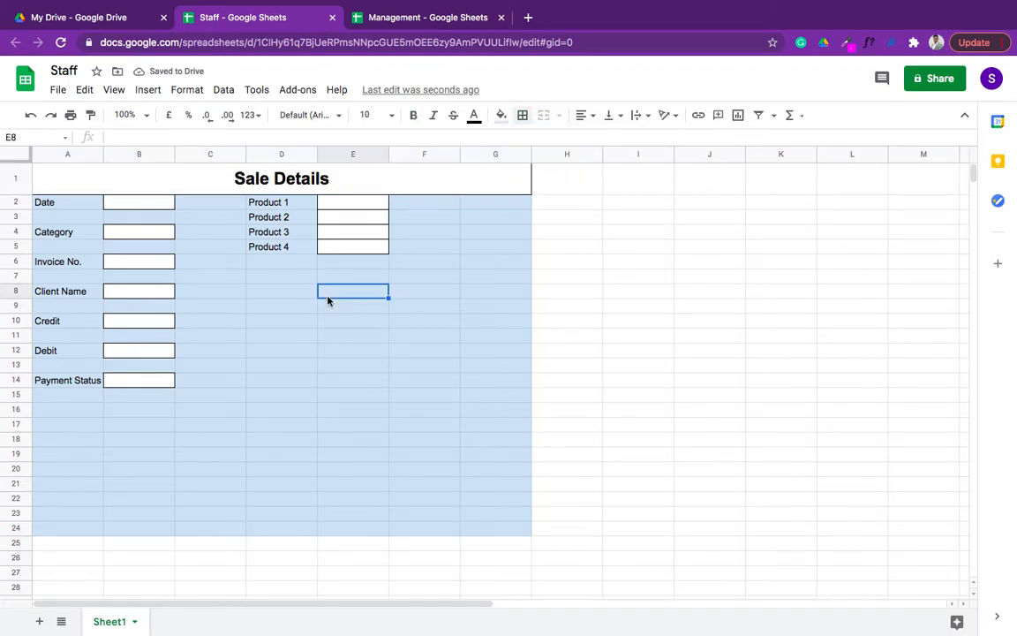
left_click(285, 311)
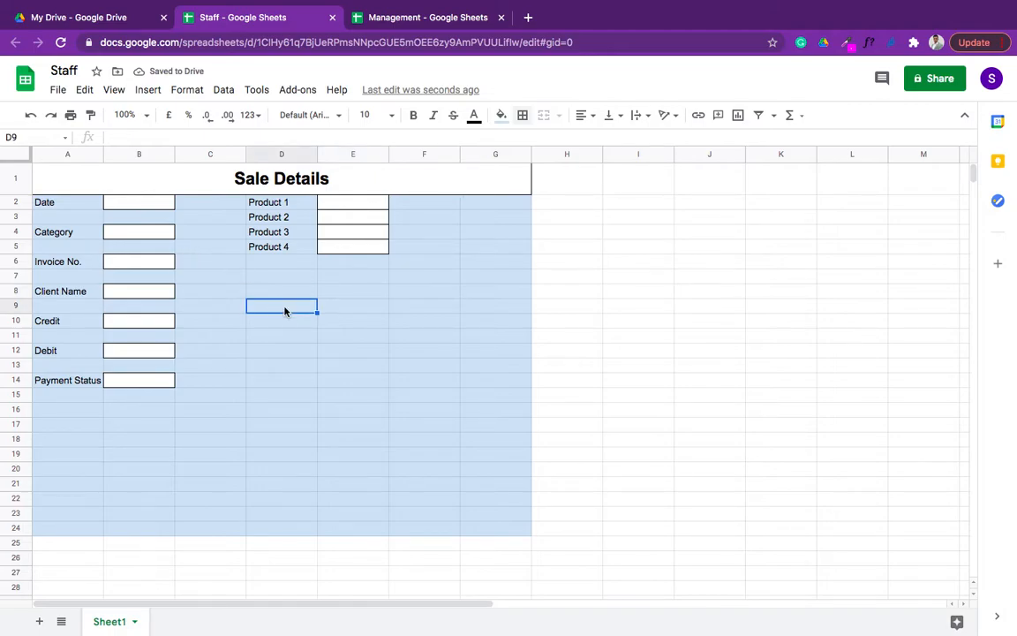
left_click_drag(104, 156, 111, 157)
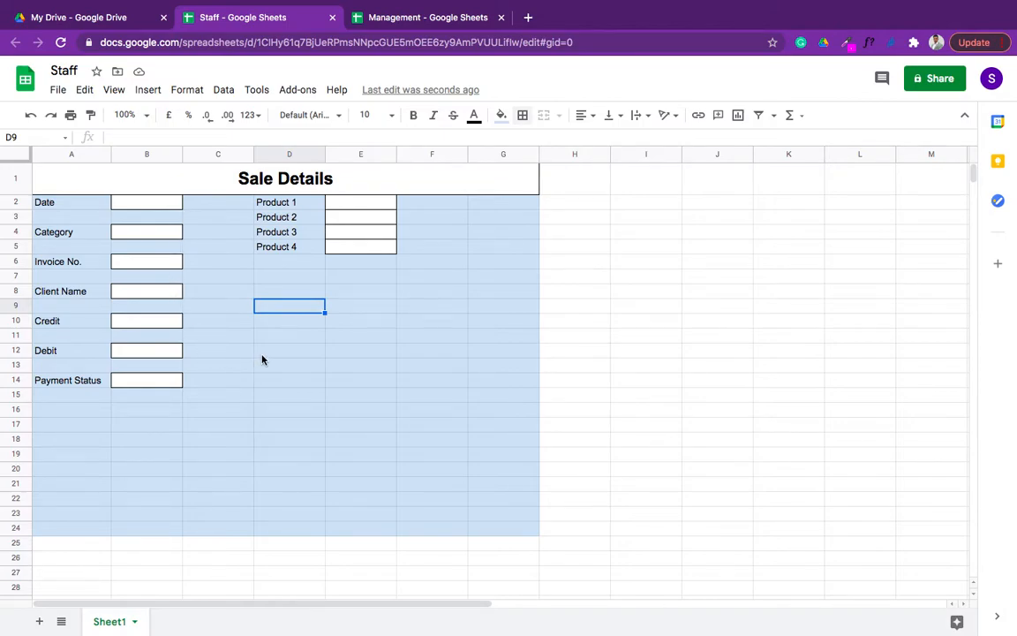
Insert a new drawing and draw a small rounded rectangle in it, about 3 ruler units wide and 1 high.
left_click(147, 91)
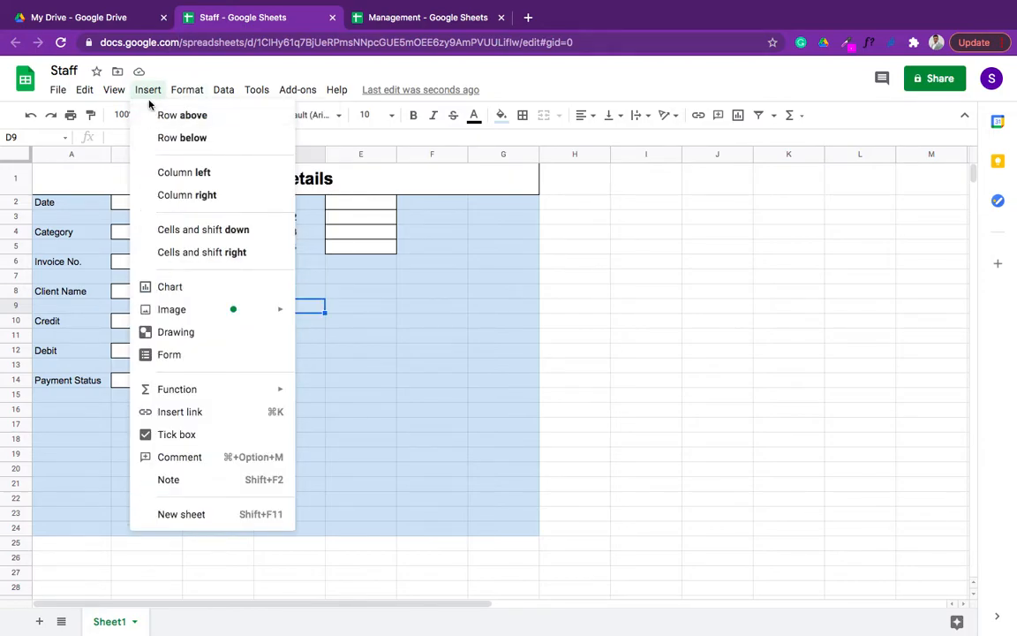
left_click(177, 332)
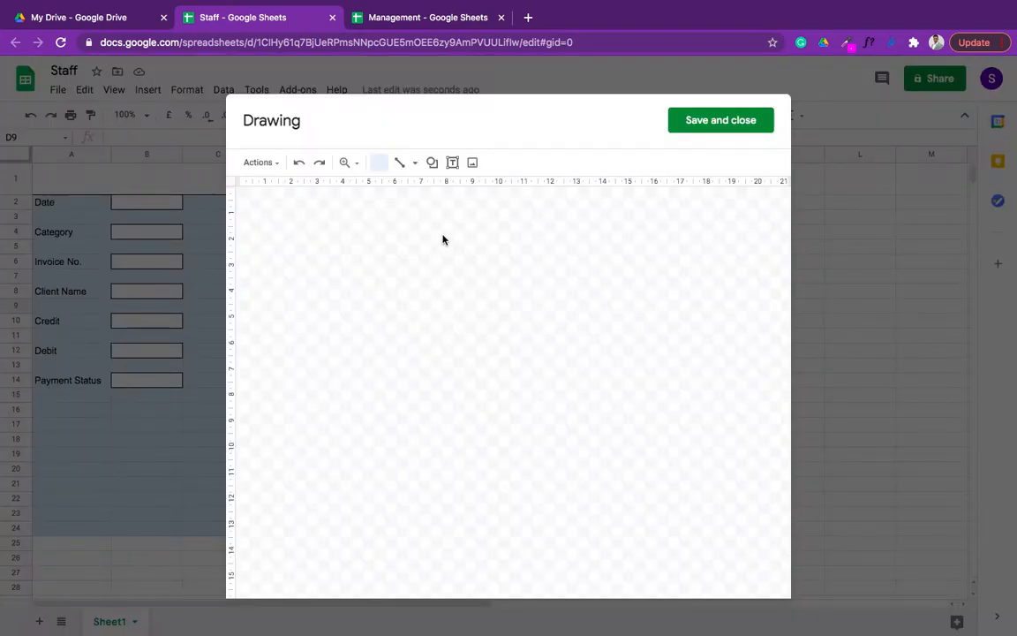
left_click(432, 163)
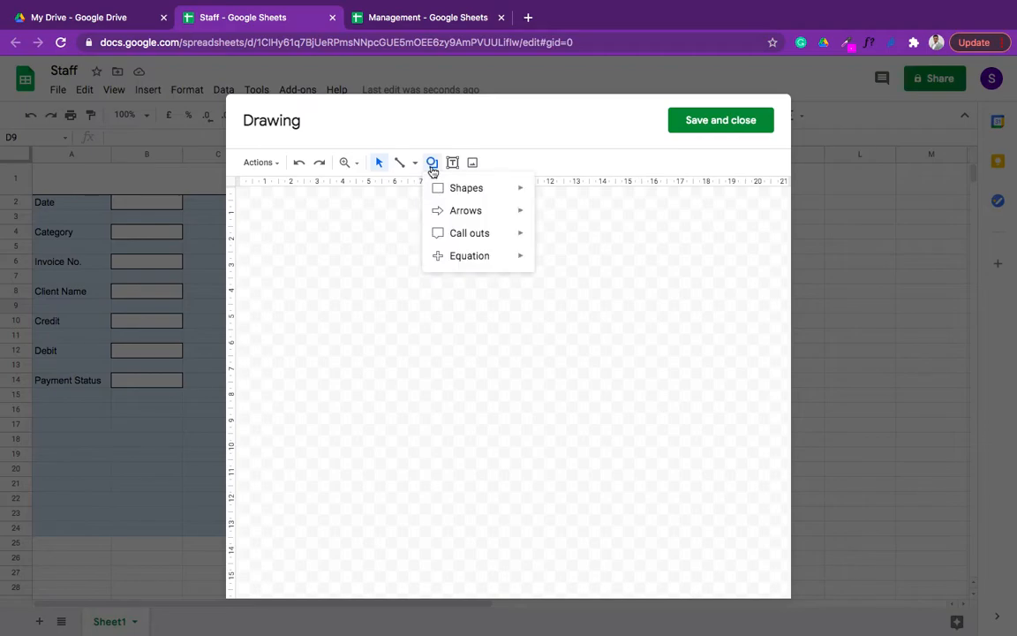
mouse_move(459, 191)
mouse_move(521, 193)
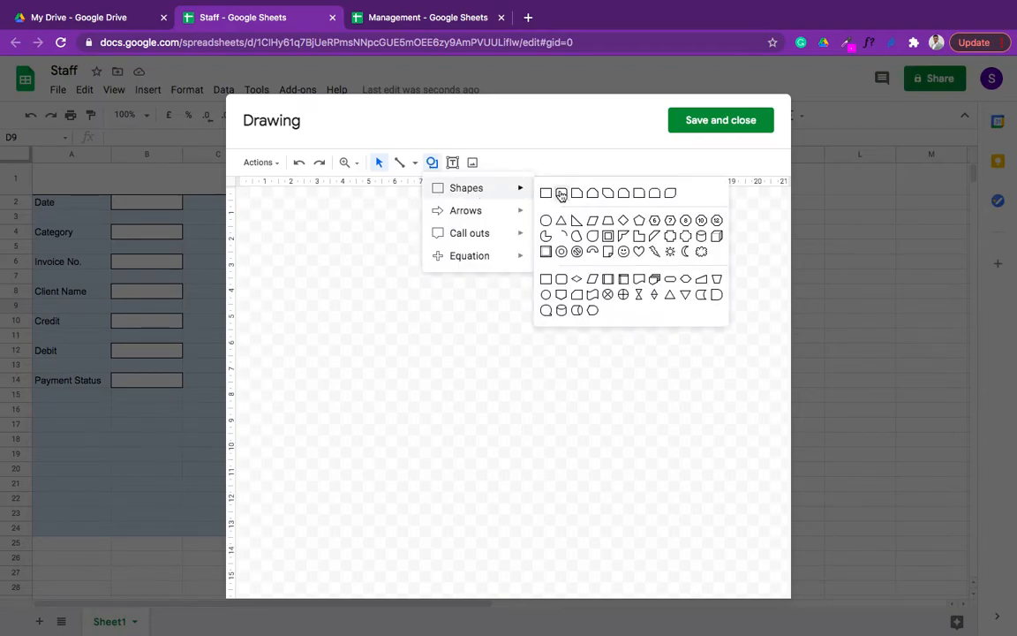
left_click(560, 193)
mouse_move(412, 242)
left_mouse_down()
mouse_move(494, 270)
mouse_move(483, 281)
mouse_move(488, 273)
left_mouse_up()
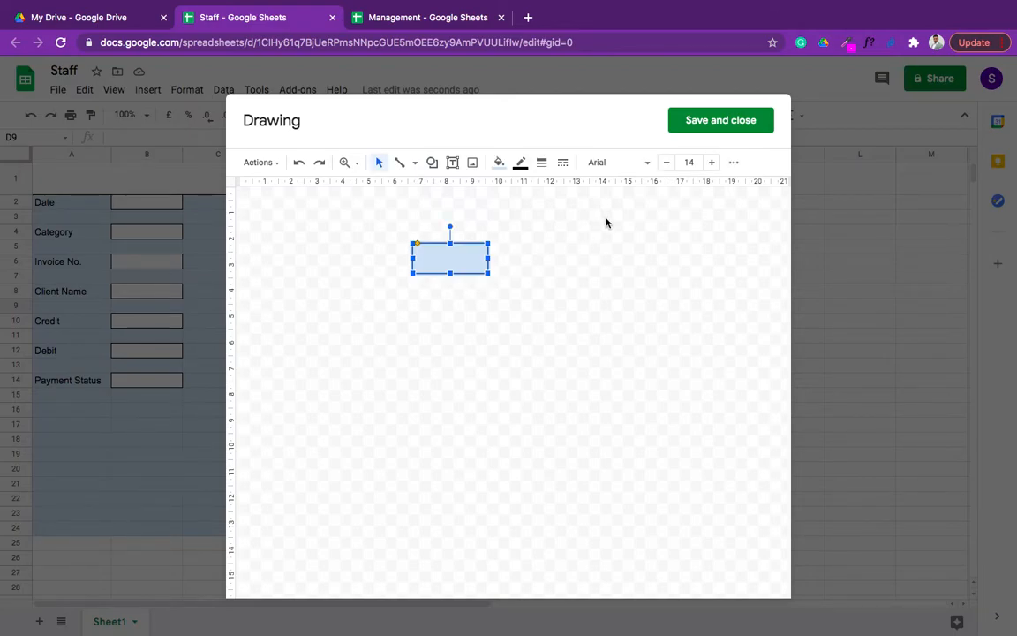
Label the rounded rectangle with the text "Save".
double_click(468, 260)
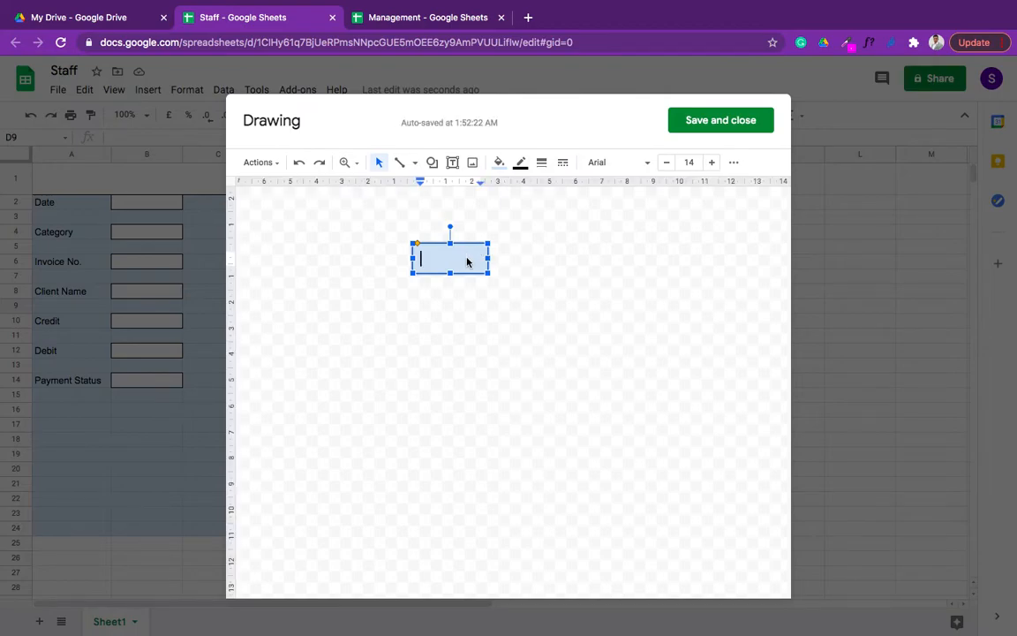
type("Save")
left_click(517, 292)
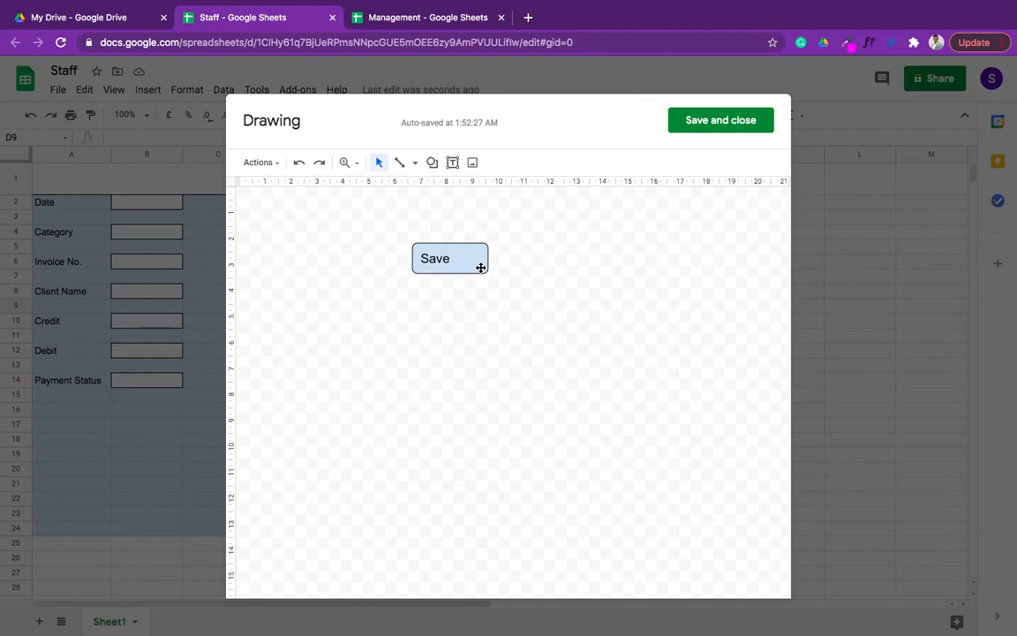
Fill the Save shape with a light purple gradient.
right_click(480, 267)
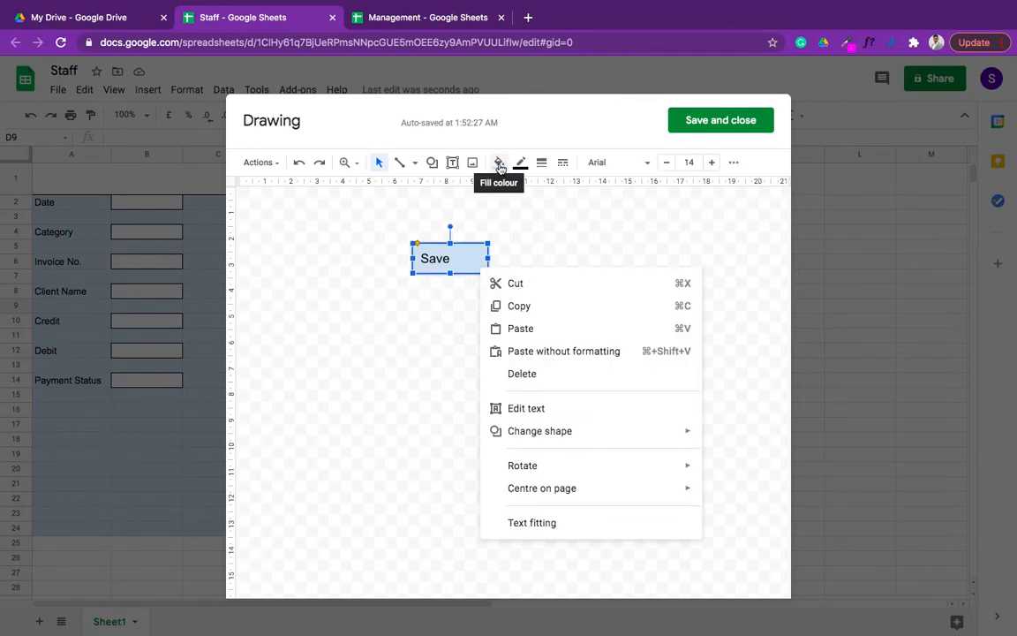
left_click(500, 164)
left_click(596, 191)
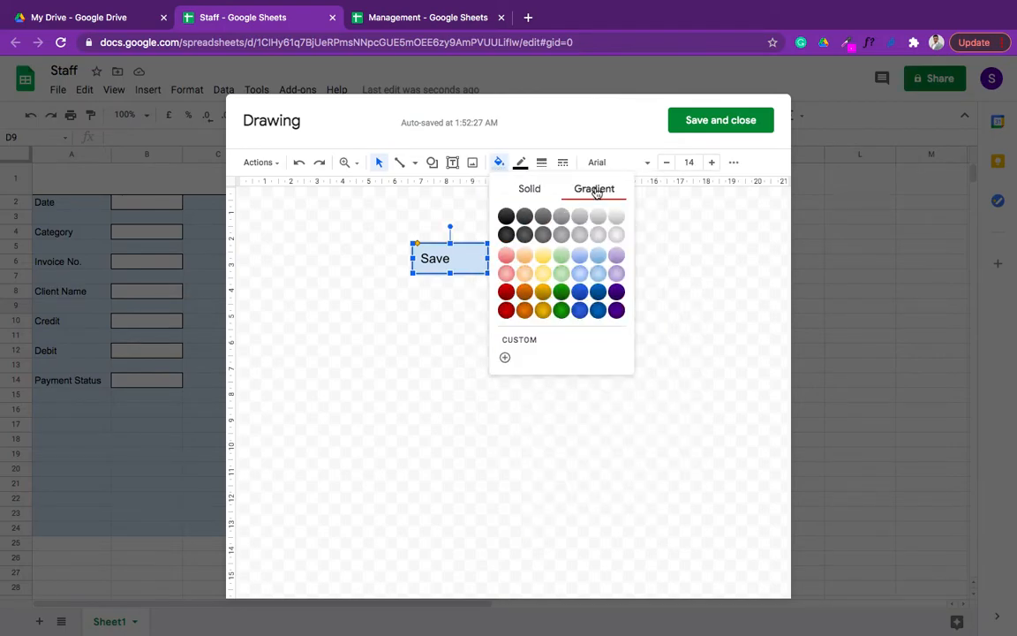
left_click(616, 274)
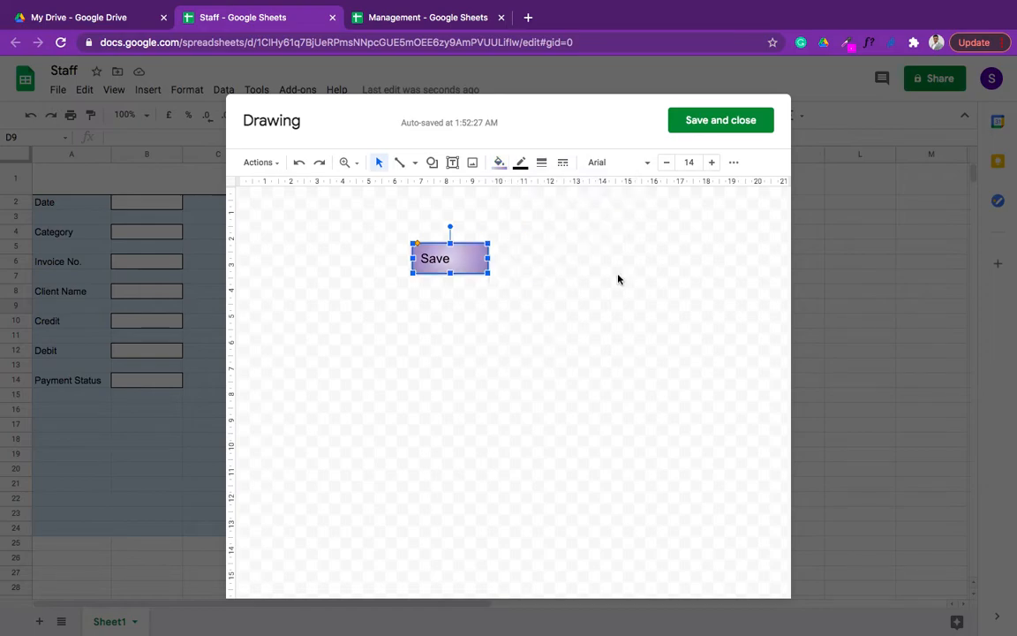
Make the Save label bold and centred in its shape, and save the drawing into the sheet.
left_click(734, 162)
left_click(452, 189)
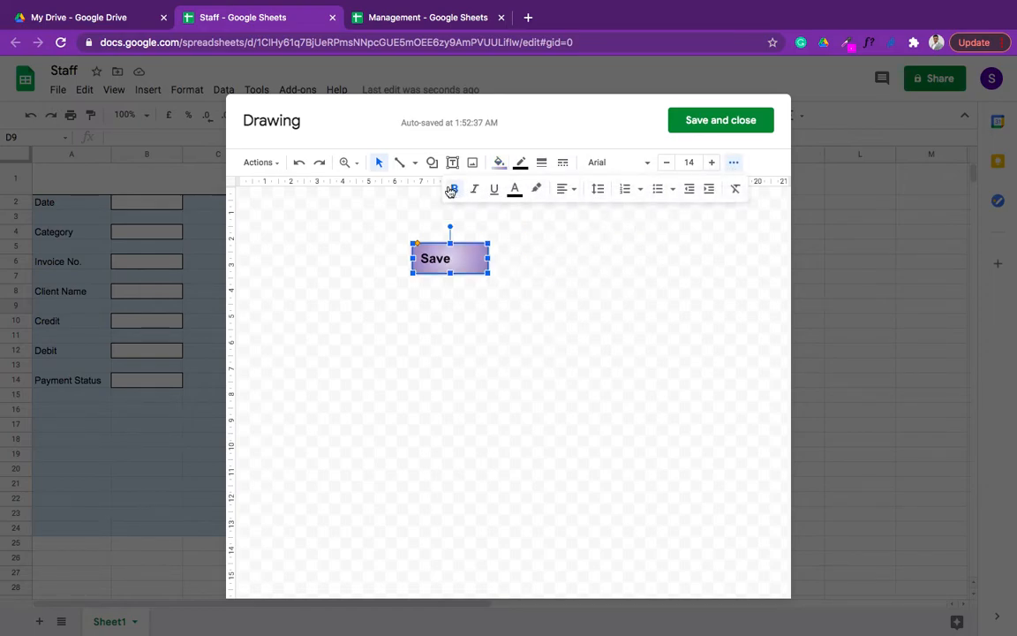
left_click(563, 189)
left_click(586, 212)
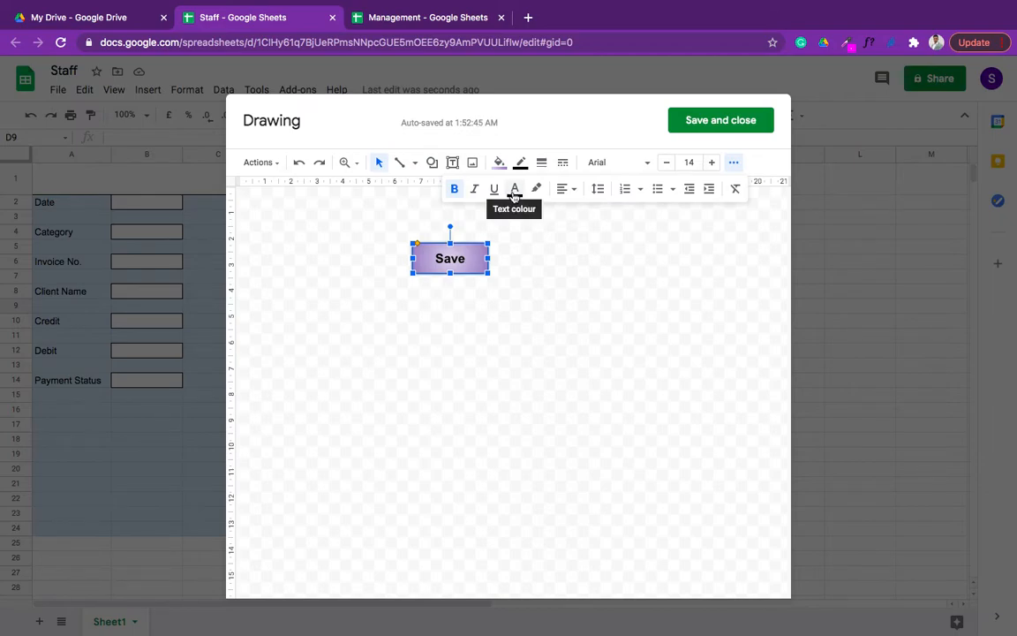
left_click(476, 190)
left_click(475, 190)
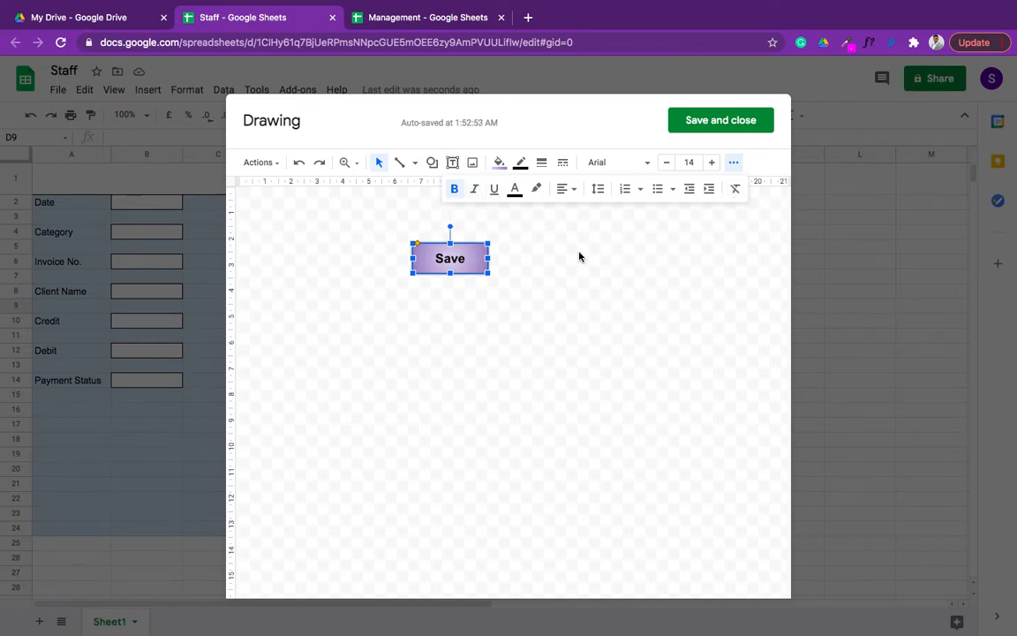
left_click(720, 121)
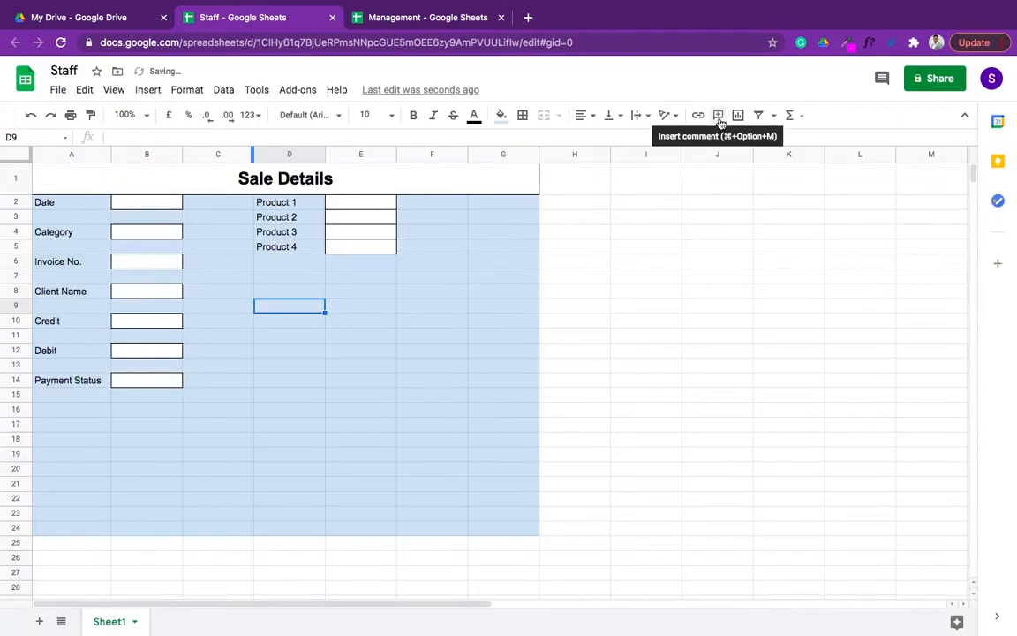
Insert a new drawing and sketch a rounded rectangle in it, about 3 ruler units wide and 1 high.
left_click(150, 92)
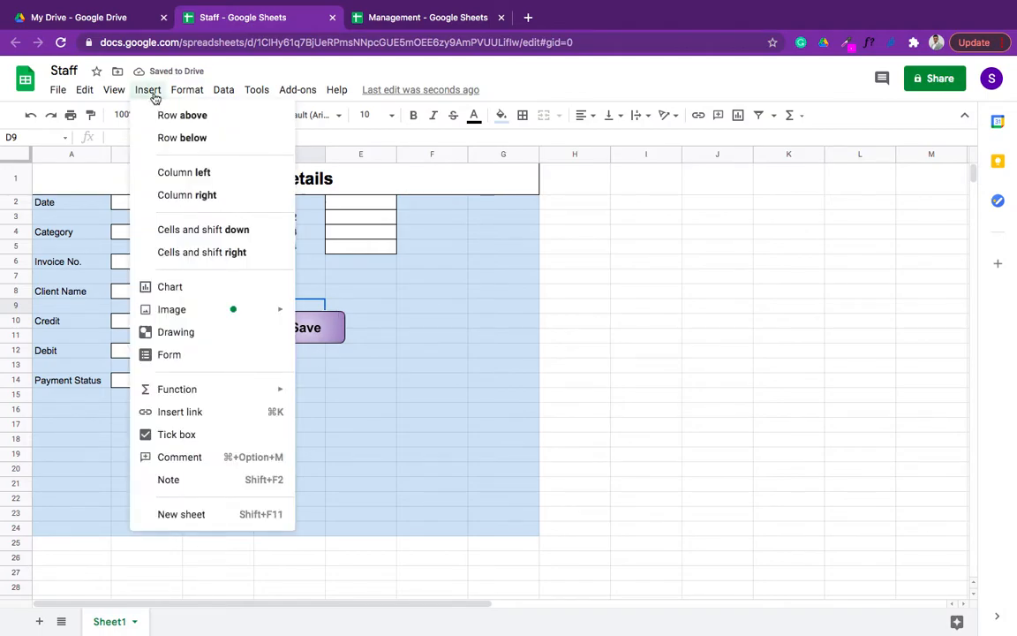
left_click(195, 333)
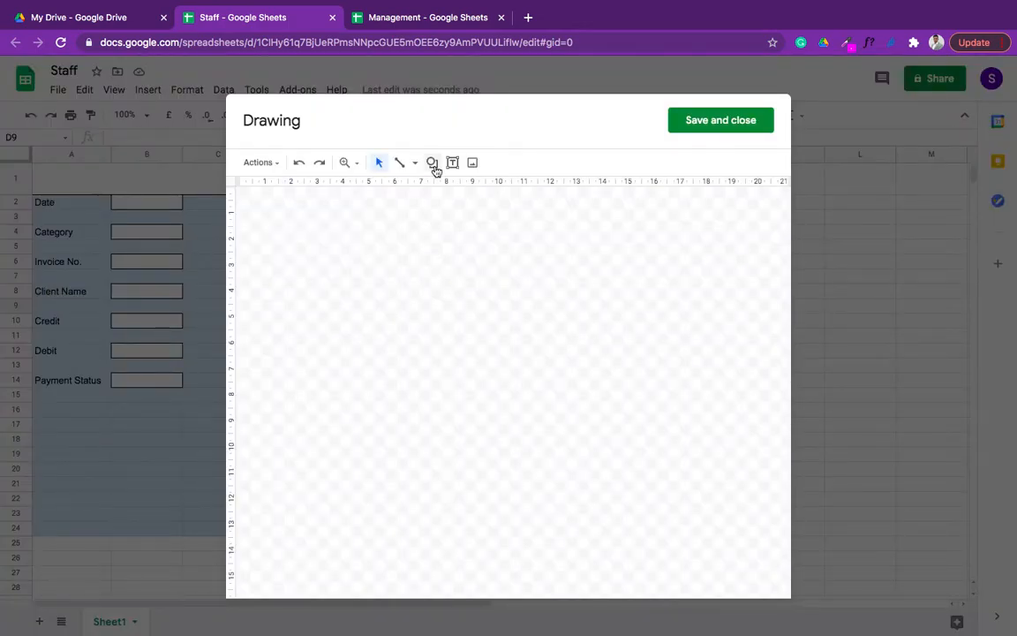
left_click(432, 162)
mouse_move(461, 191)
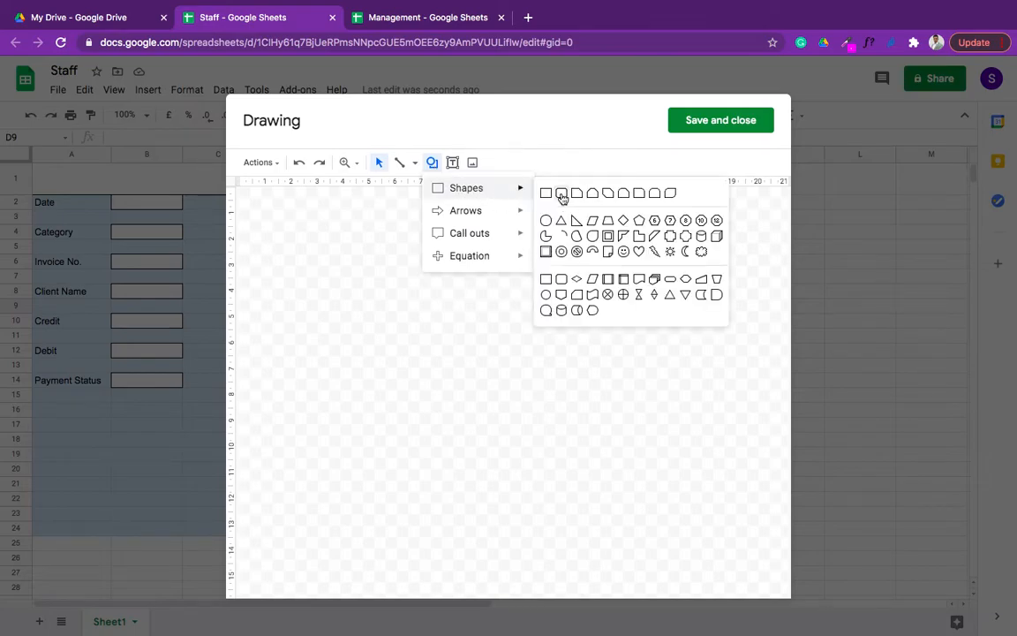
left_click(562, 193)
left_click_drag(403, 256, 481, 286)
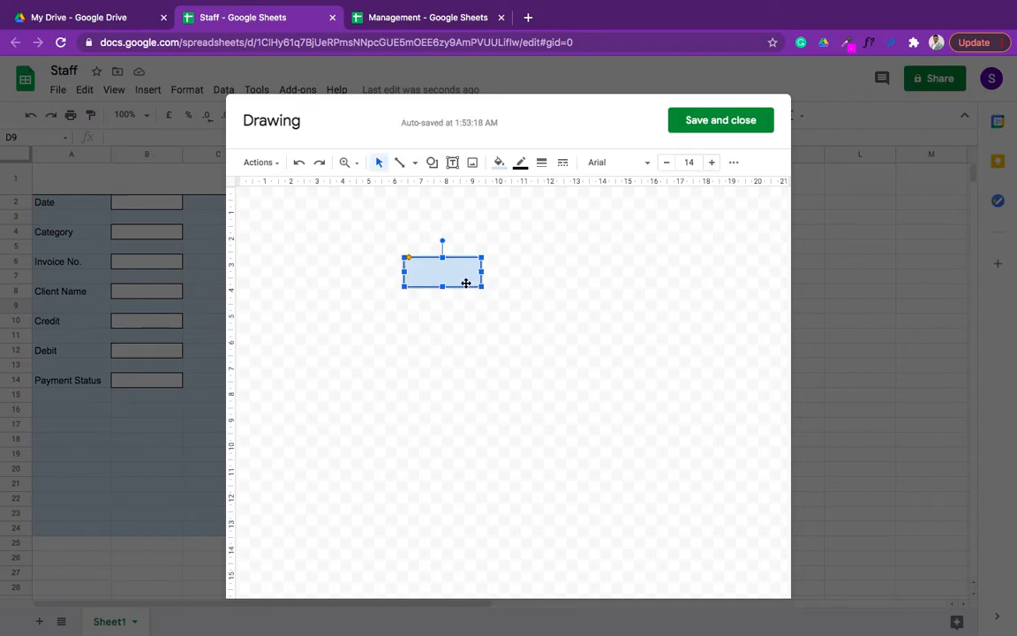
Label the new rounded rectangle with the text "Clear".
double_click(460, 279)
type("Clear")
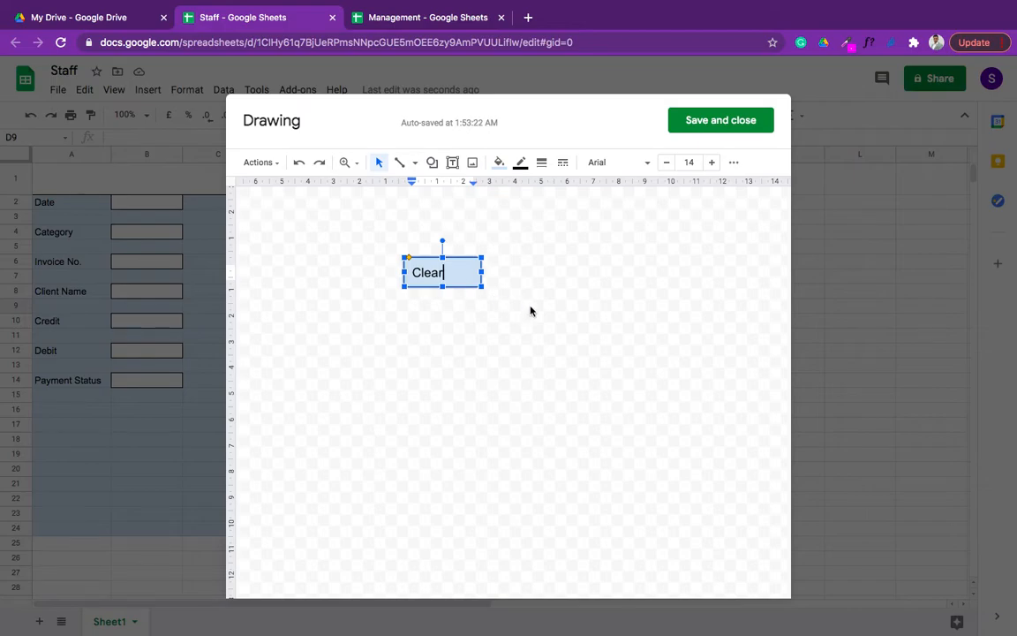
left_click(510, 301)
Fill the Clear shape with a light purple radial gradient.
left_click(475, 279)
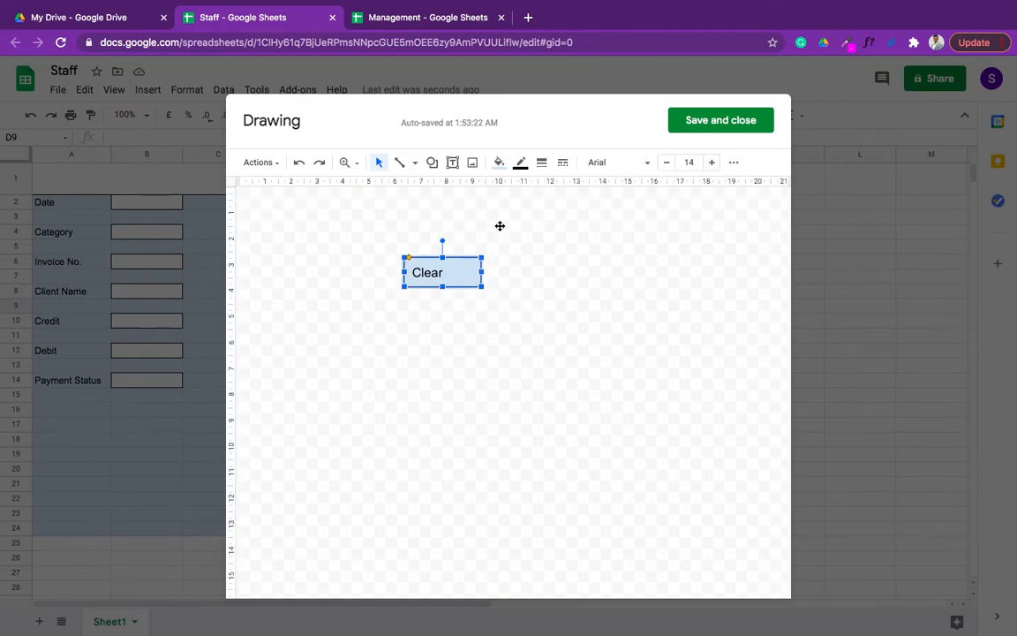
left_click(499, 163)
left_click(607, 185)
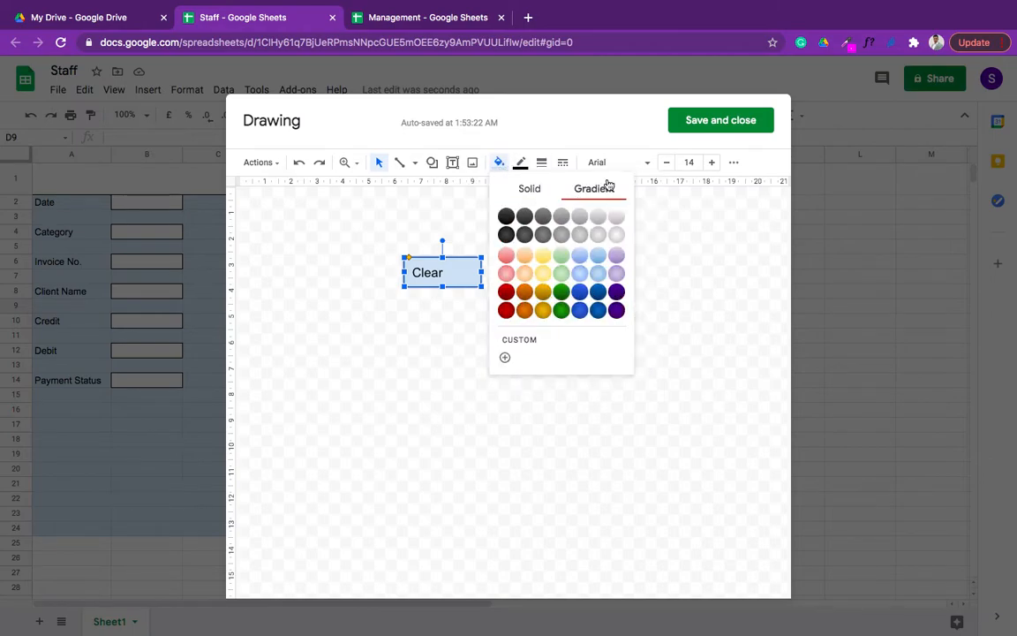
left_click(617, 276)
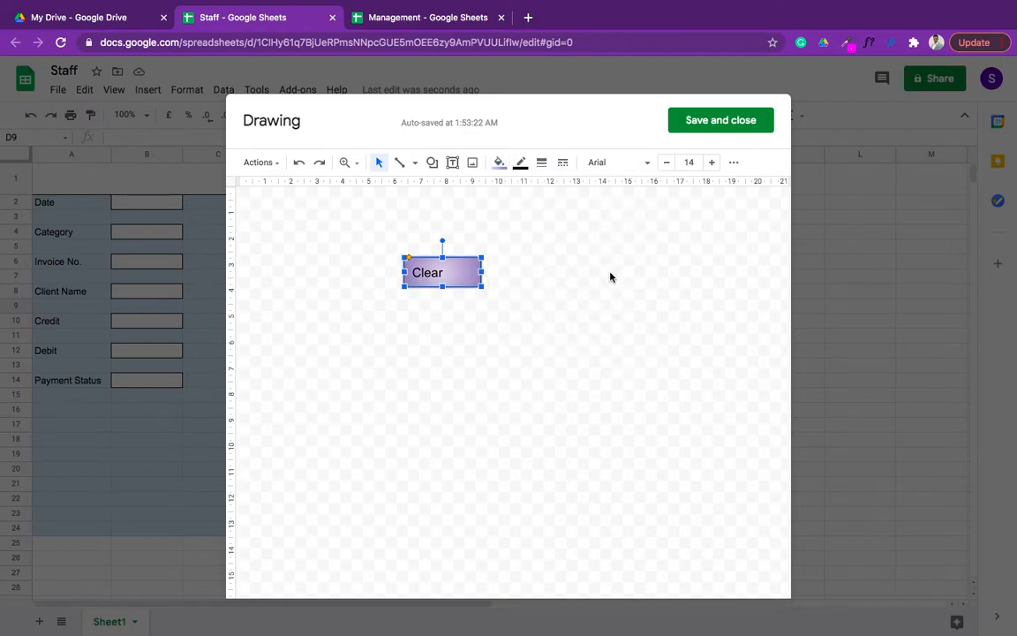
Make the Clear label bold and centred in its shape, and save the drawing into the sheet.
left_click(733, 162)
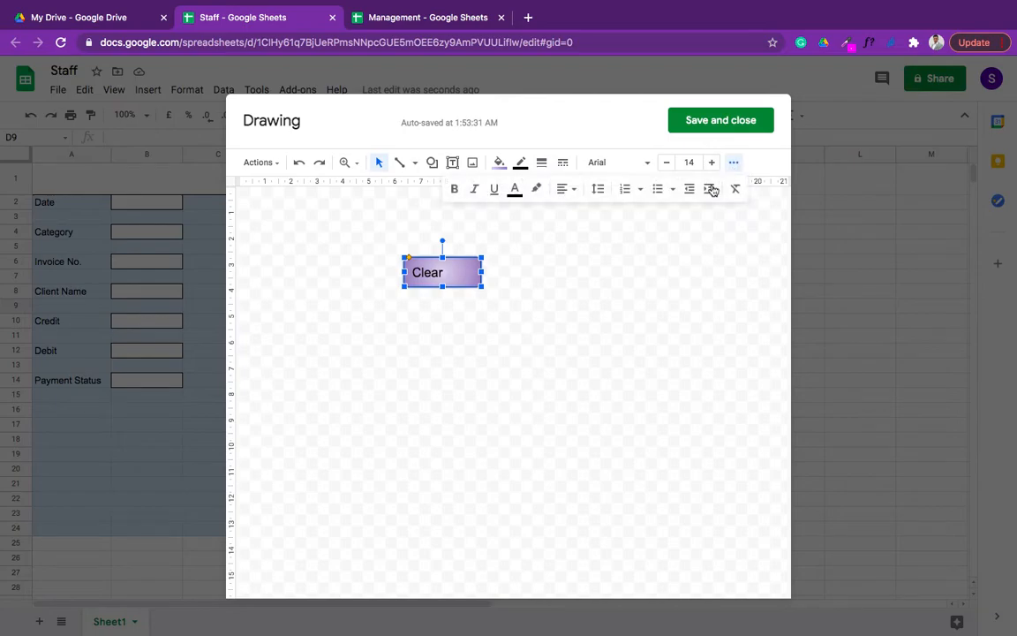
left_click(454, 189)
left_click(565, 190)
left_click(583, 210)
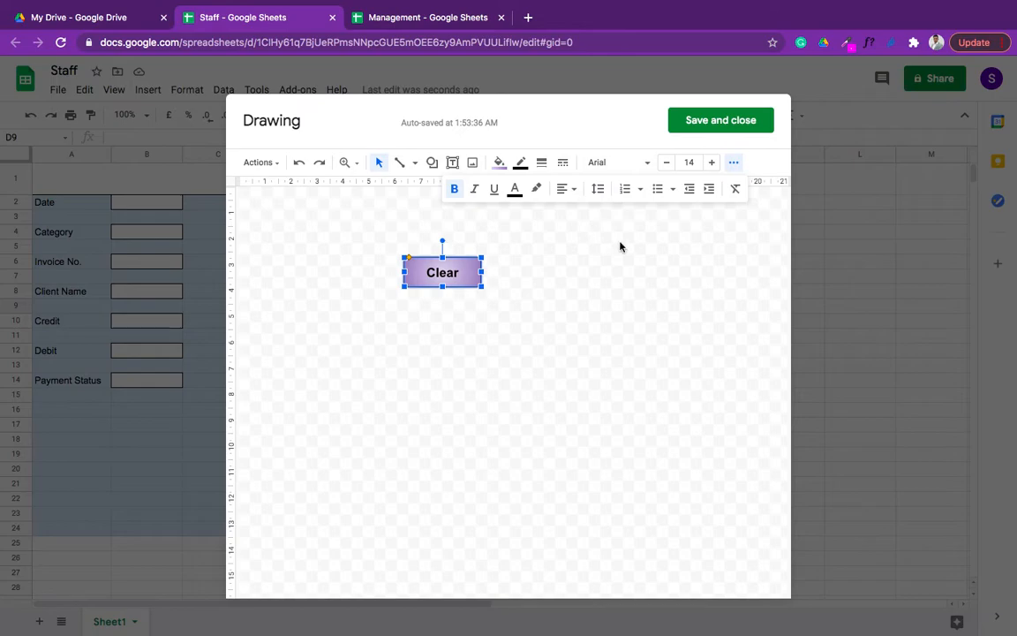
left_click(729, 124)
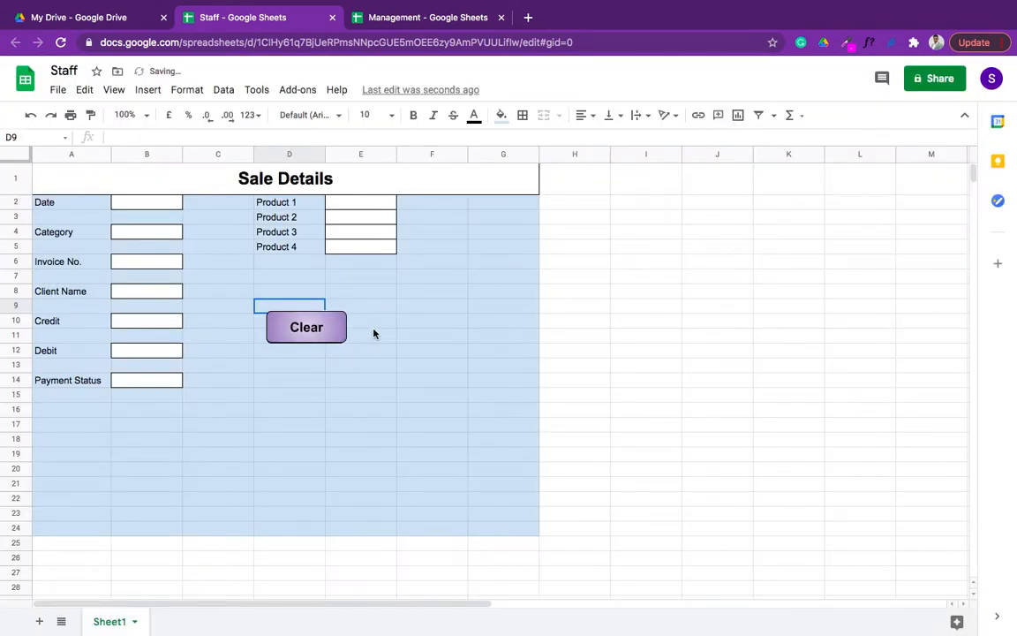
Place the Save and Clear buttons side by side around rows 13 and 14, with Save in columns D–E and Clear in E–F.
left_click(422, 277)
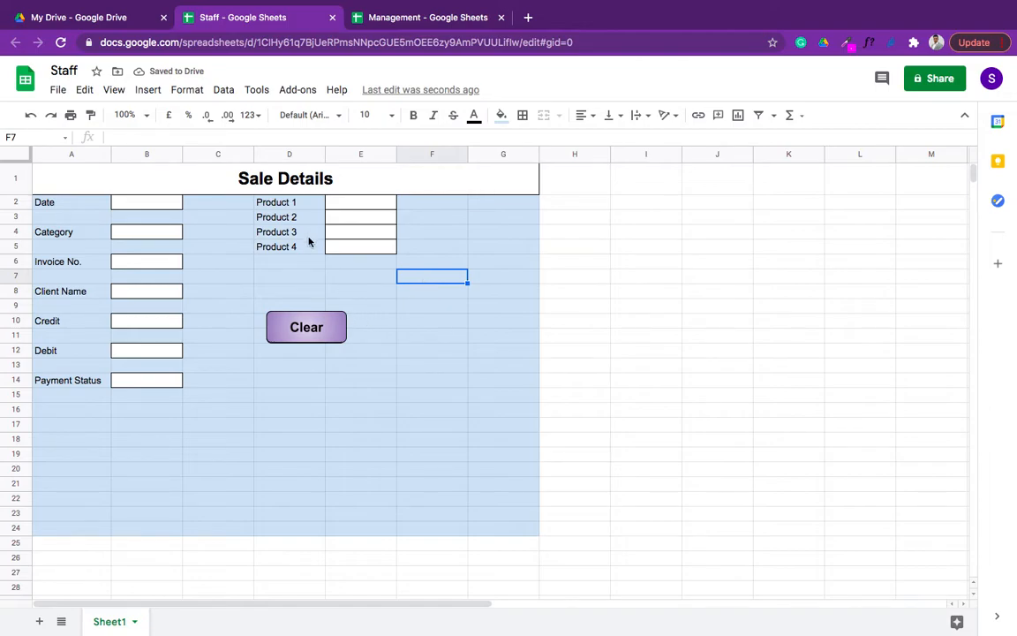
left_click(339, 329)
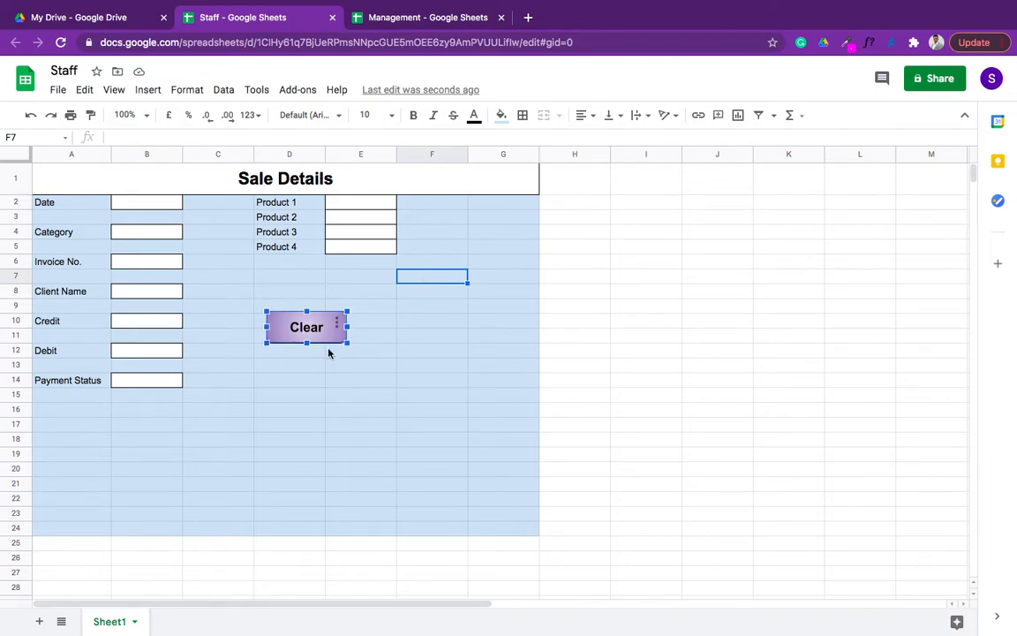
mouse_move(325, 329)
left_mouse_down()
mouse_move(389, 377)
mouse_move(423, 342)
mouse_move(370, 389)
mouse_move(327, 388)
mouse_move(295, 448)
mouse_move(269, 442)
mouse_move(305, 416)
mouse_move(428, 383)
left_mouse_up()
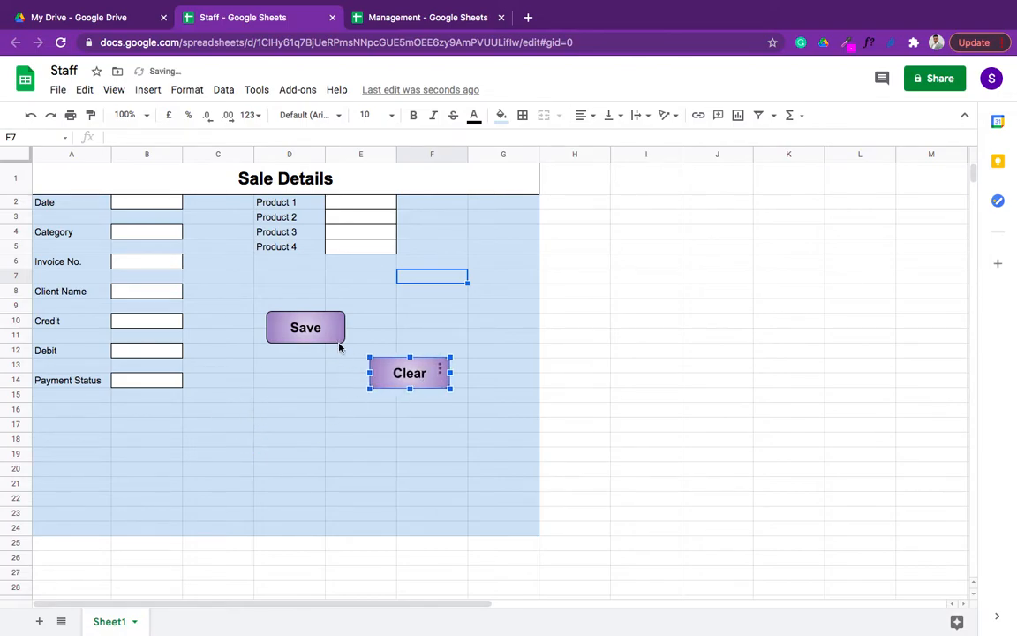
left_click_drag(323, 334, 318, 382)
left_click(431, 336)
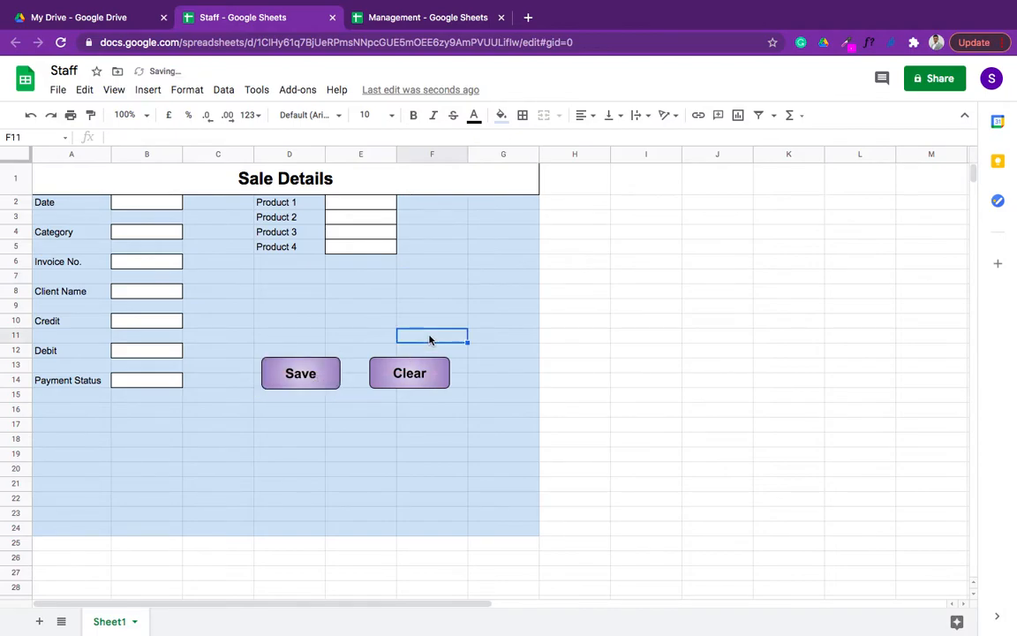
View the script assignment dialog of the Save button and close it without assigning a script.
left_click(319, 378)
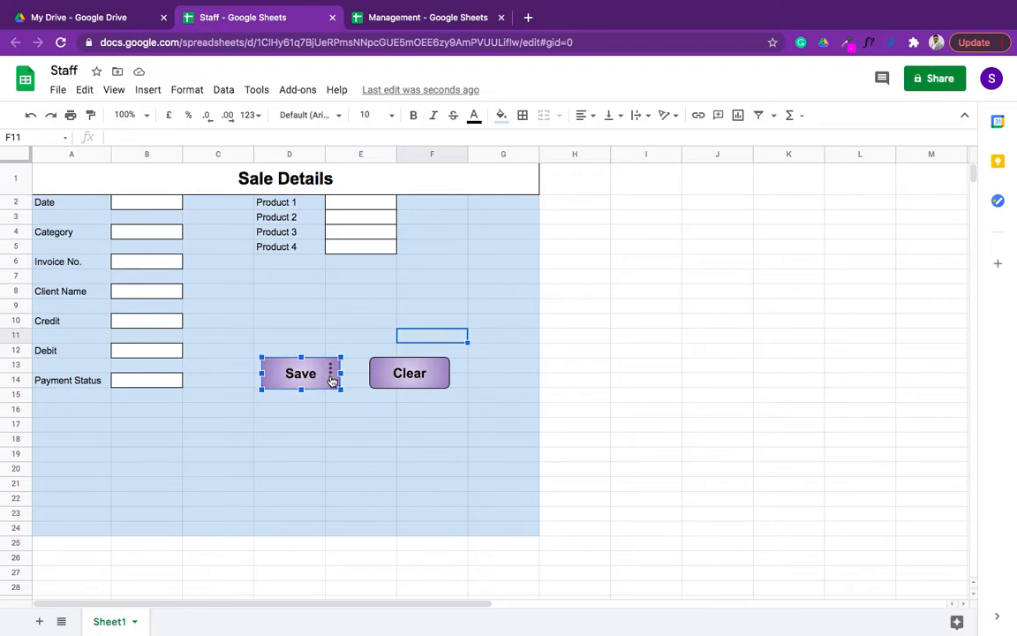
left_click(331, 370)
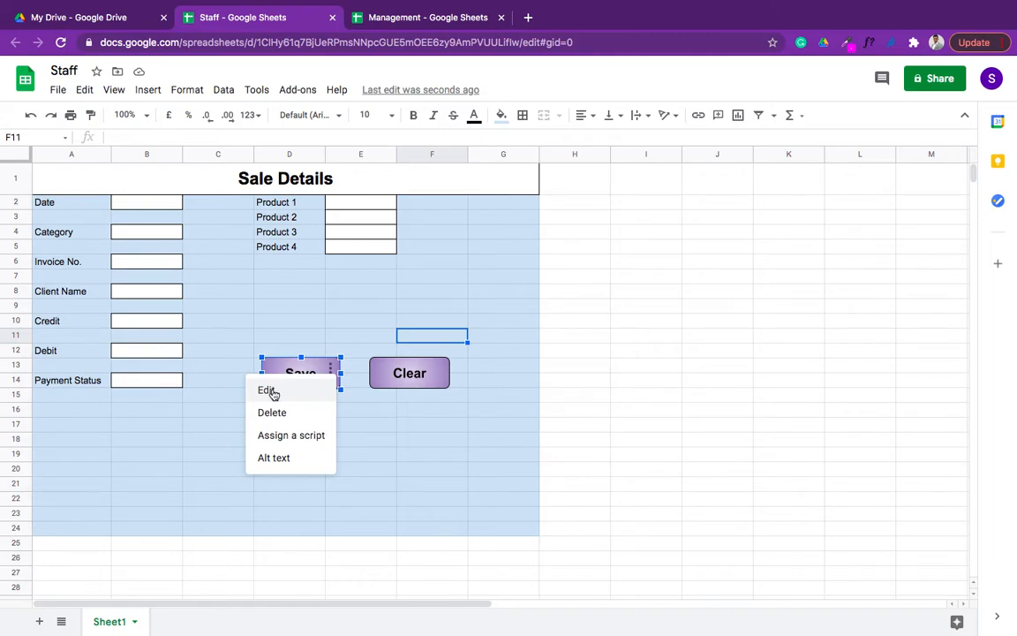
left_click(310, 444)
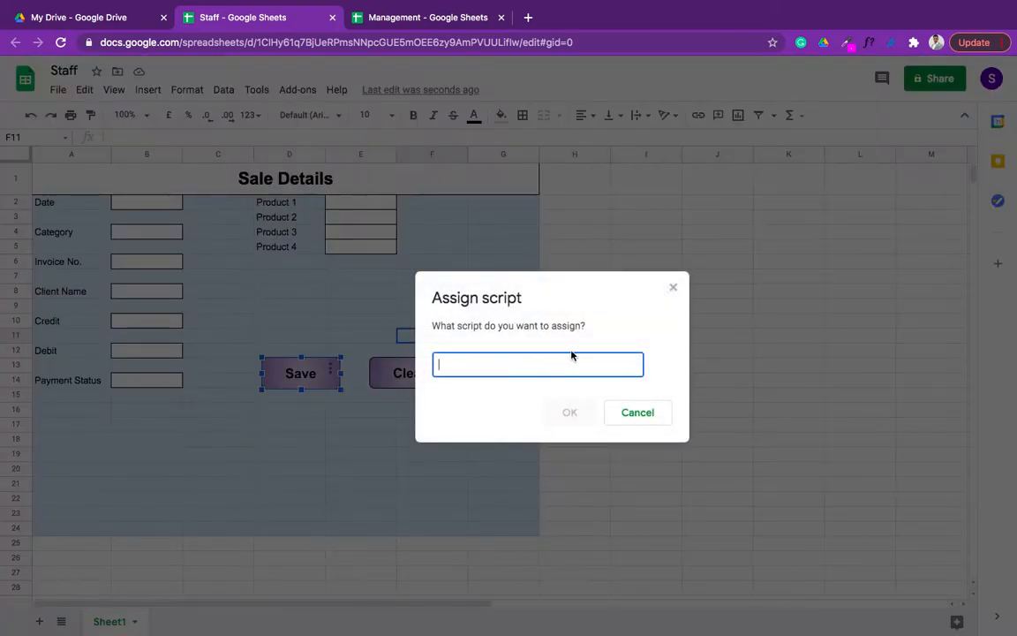
left_click(642, 414)
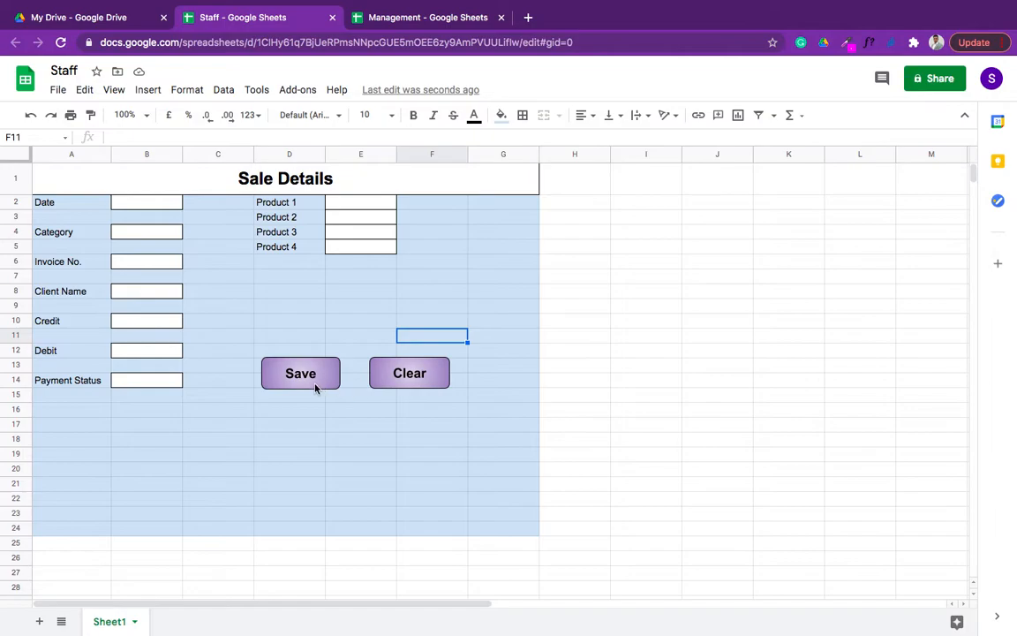
left_click(251, 307)
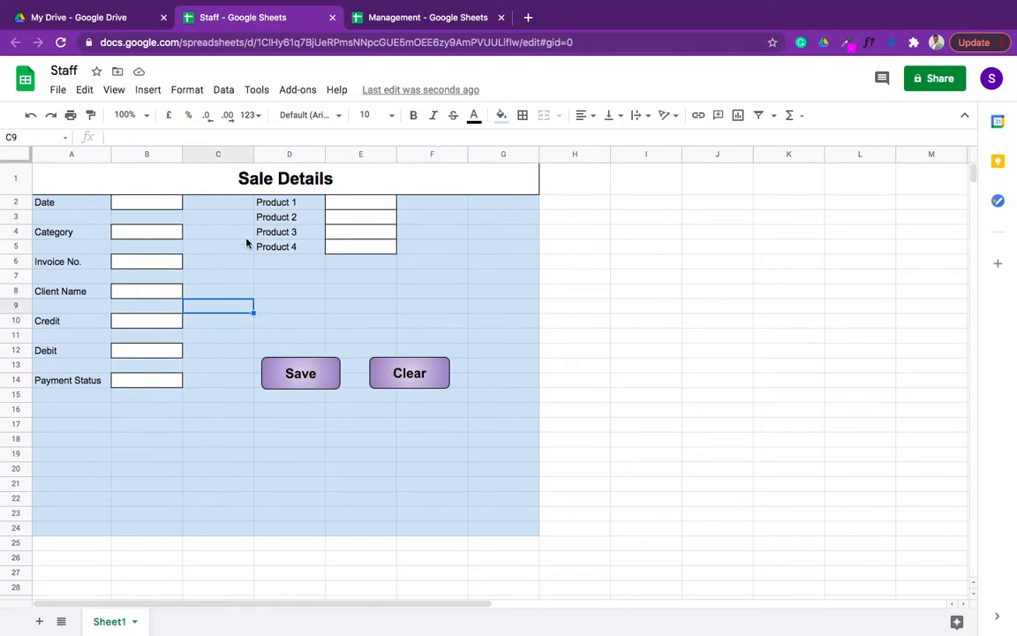
Make all field labels in column A, from Date to Payment Status, and the Product 1 to Product 4 labels bold.
left_click(60, 204)
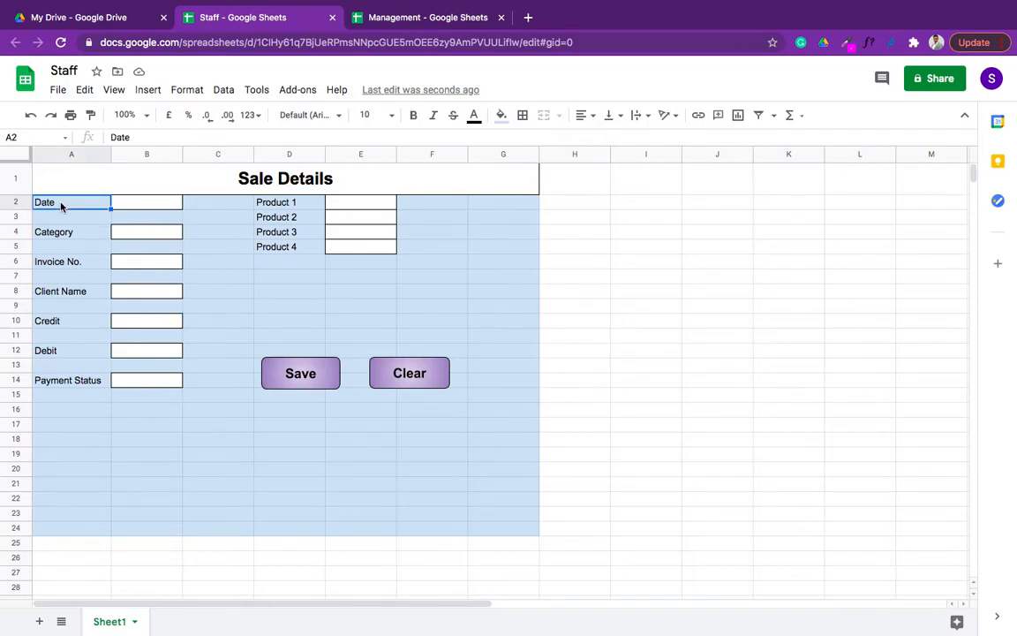
left_click(67, 232, "super")
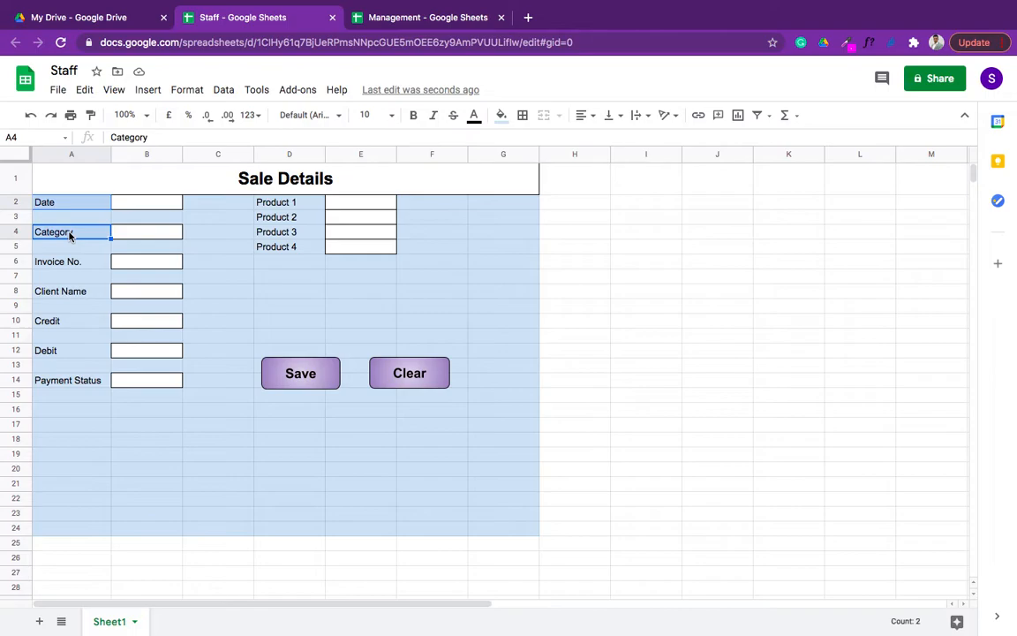
left_click(71, 263, "super")
left_click(72, 295, "super")
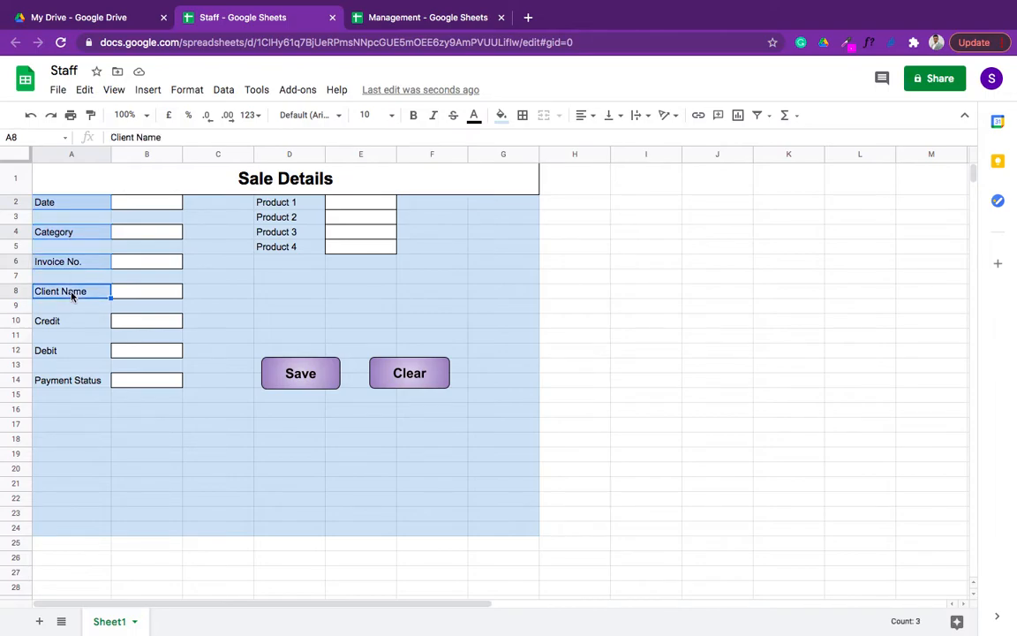
left_click(67, 323, "super")
left_click(67, 353, "super")
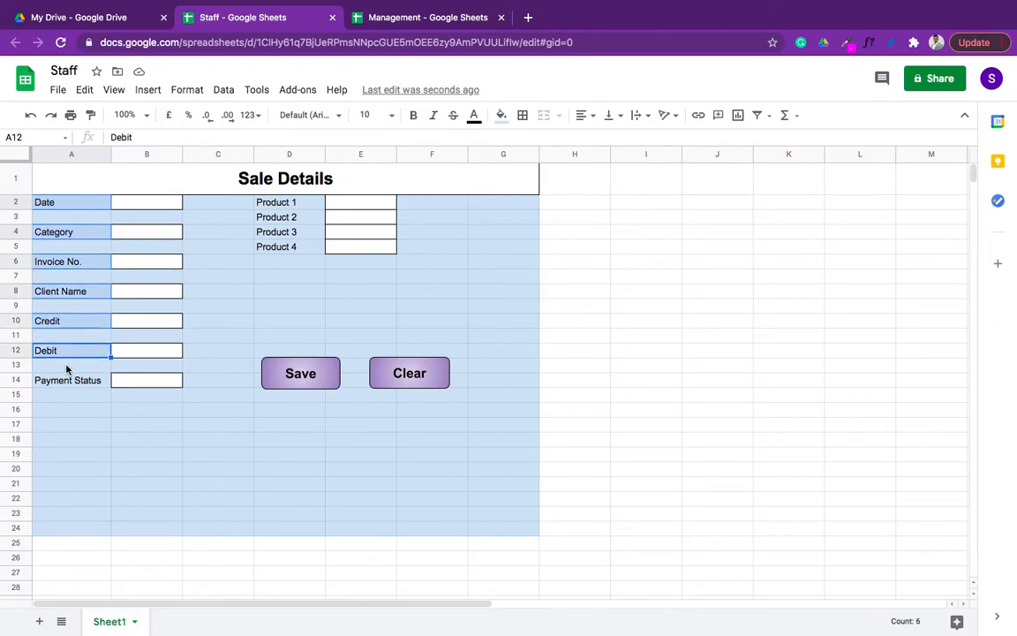
left_click(70, 379, "super")
left_click(306, 203, "super")
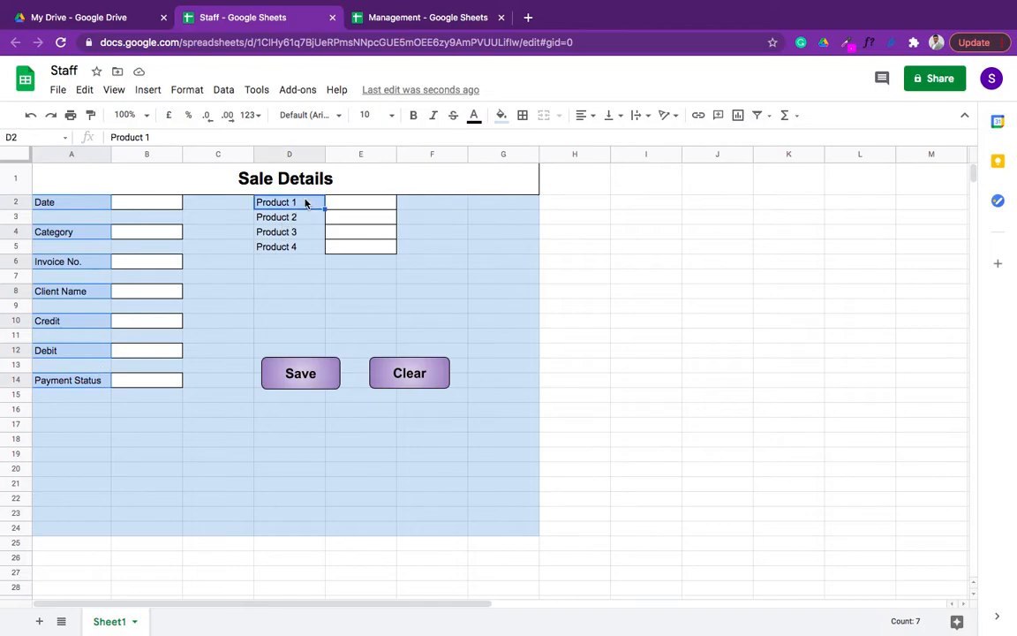
left_click_drag(304, 224, 304, 250)
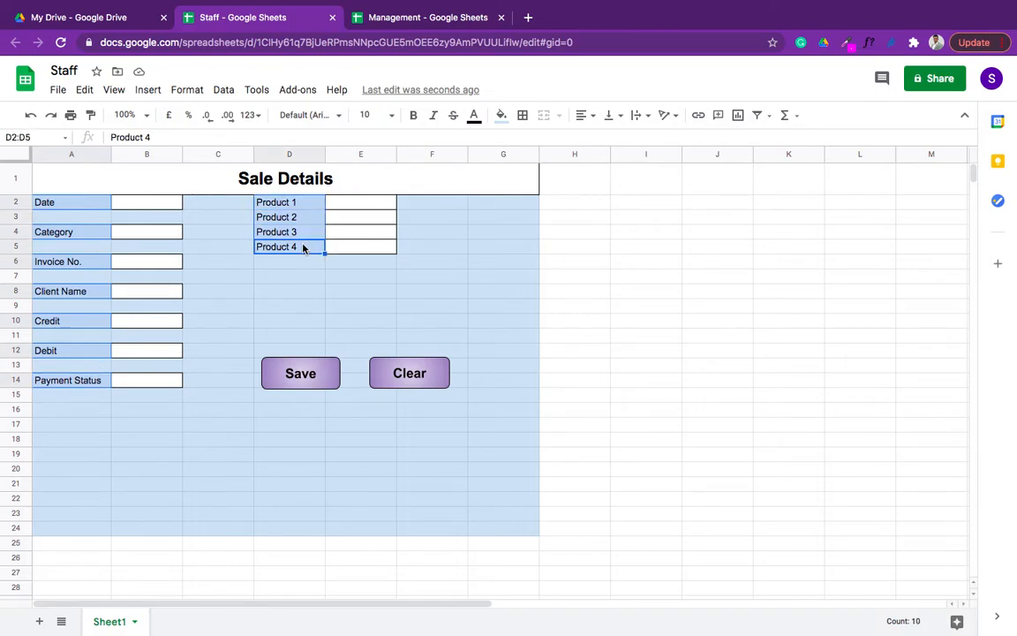
left_click(413, 115)
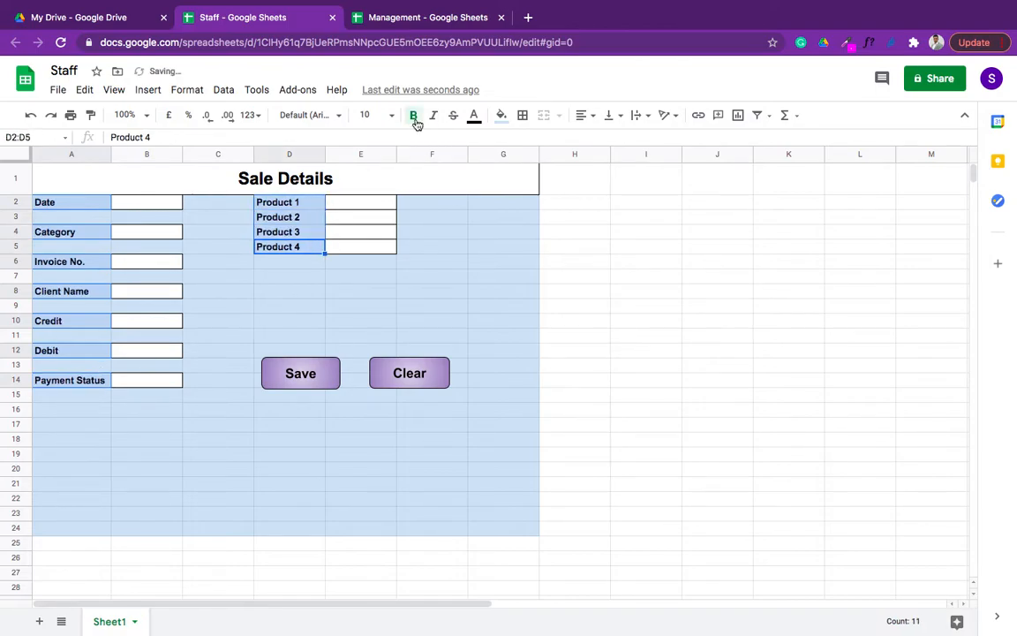
Hide the gridlines of the form sheet.
left_click(245, 309)
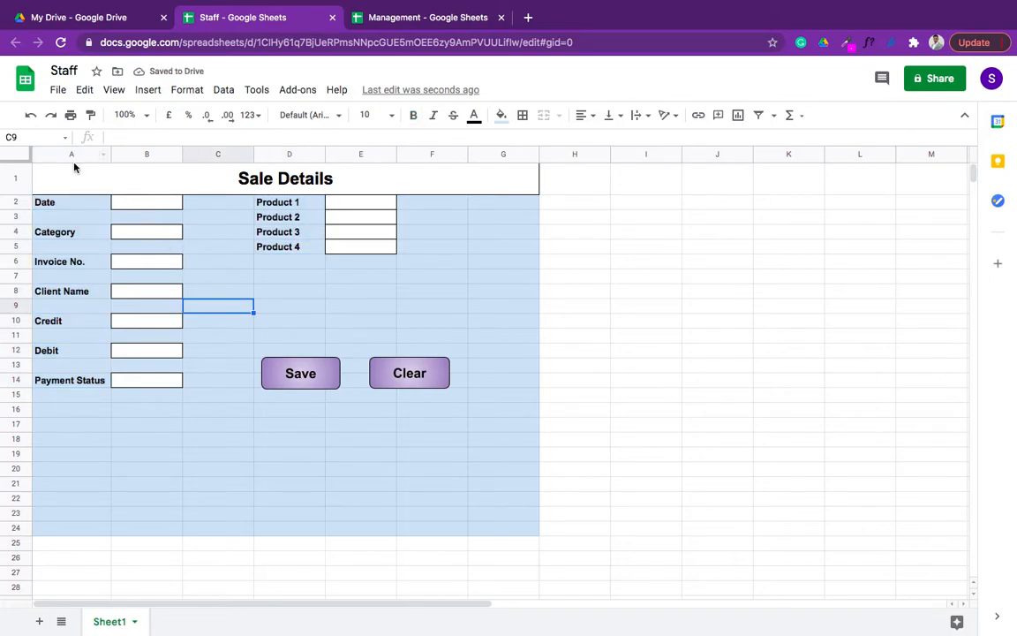
left_click(115, 90)
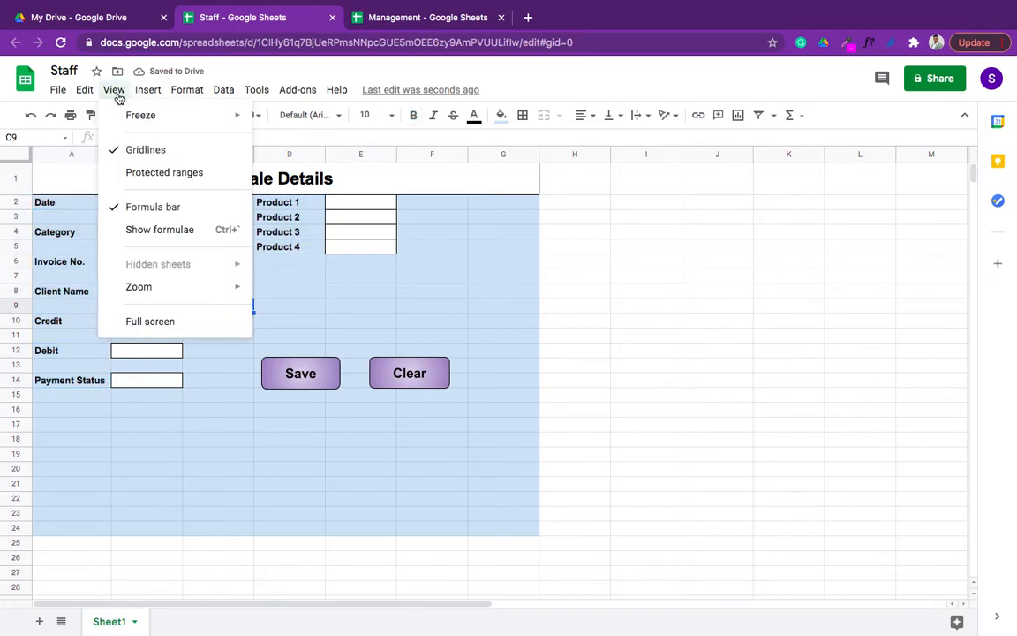
left_click(157, 152)
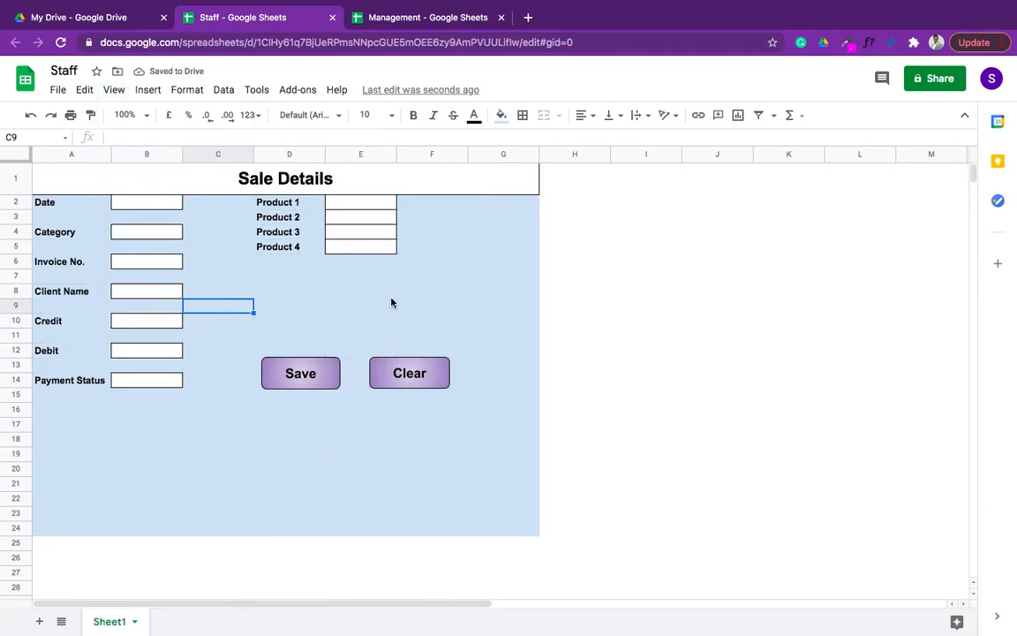
left_click(265, 217)
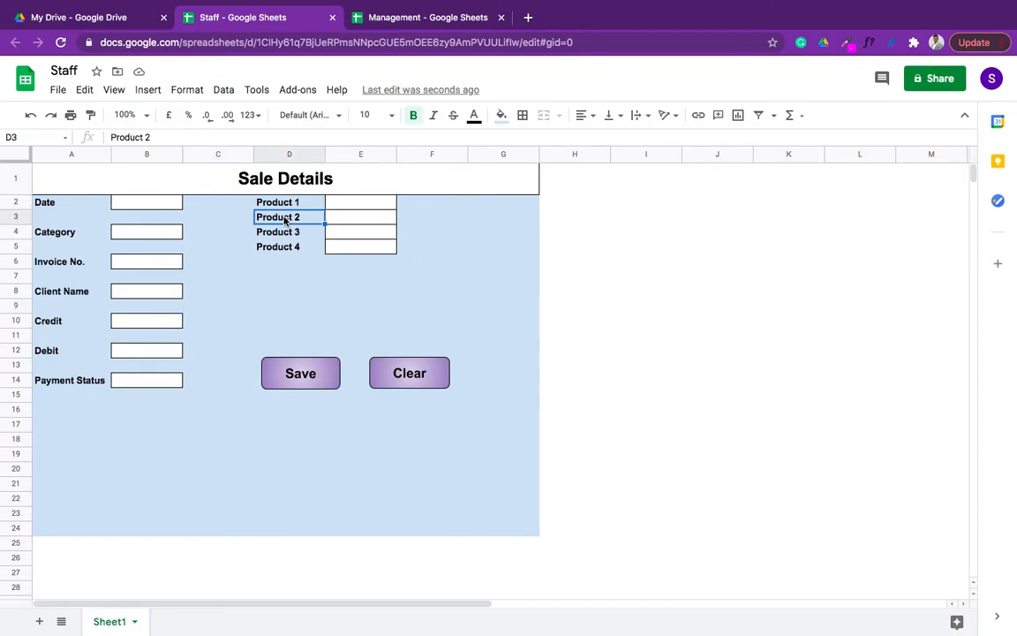
left_click(380, 222)
left_click(382, 204)
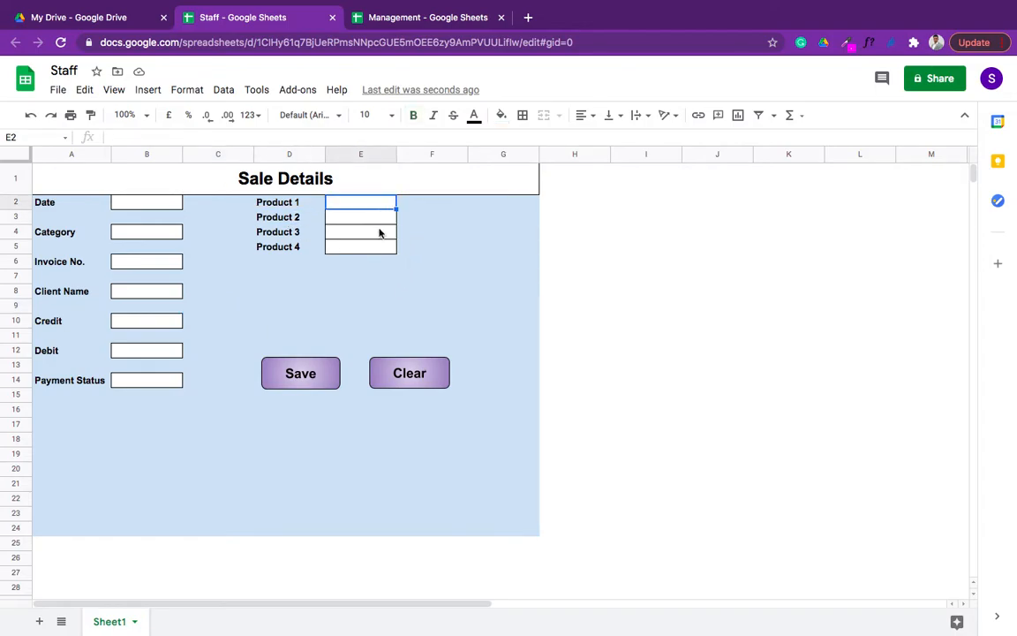
Add data validation to the Date input cell B2 that accepts only a valid date and rejects other input.
left_click(155, 209)
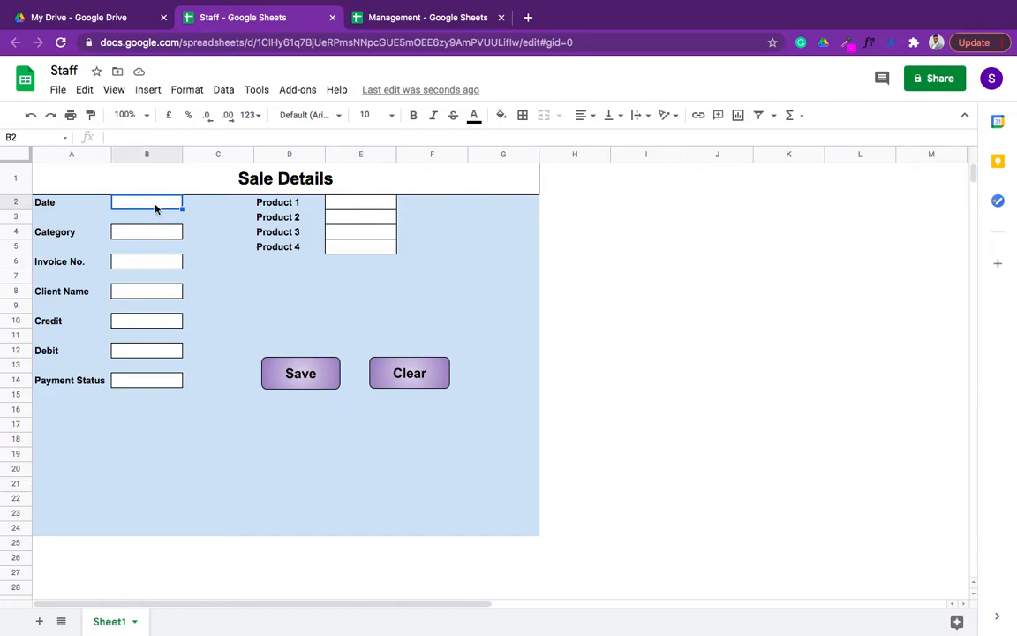
left_click(221, 92)
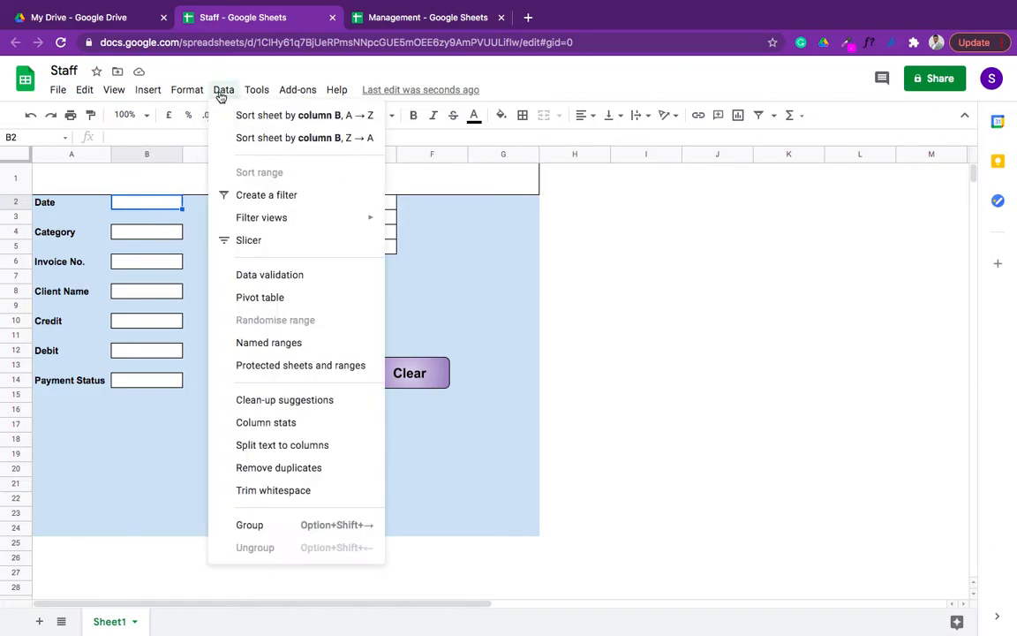
left_click(274, 277)
left_click(472, 306)
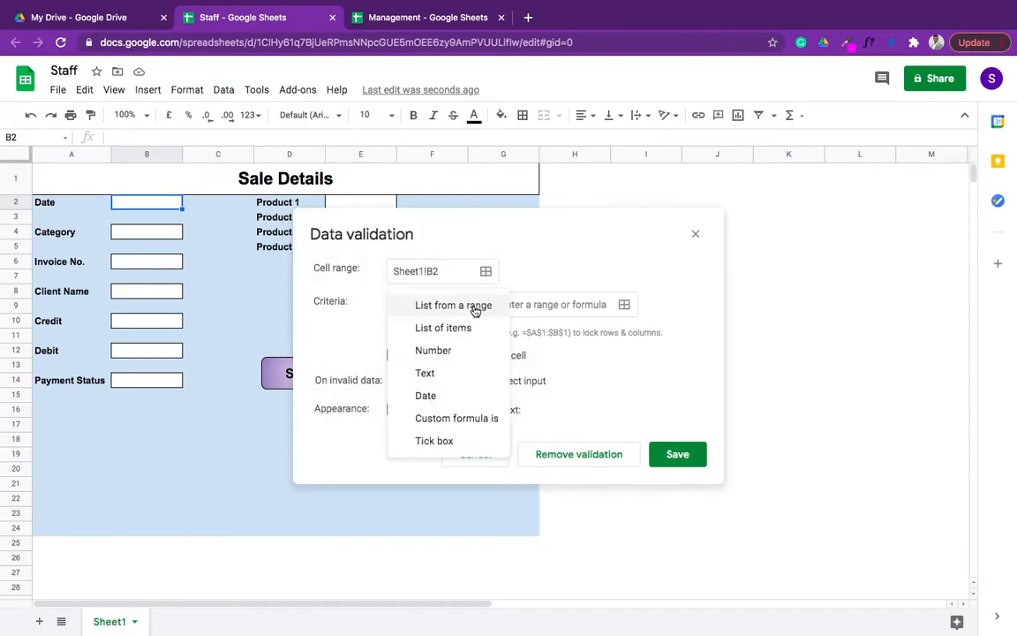
left_click(437, 397)
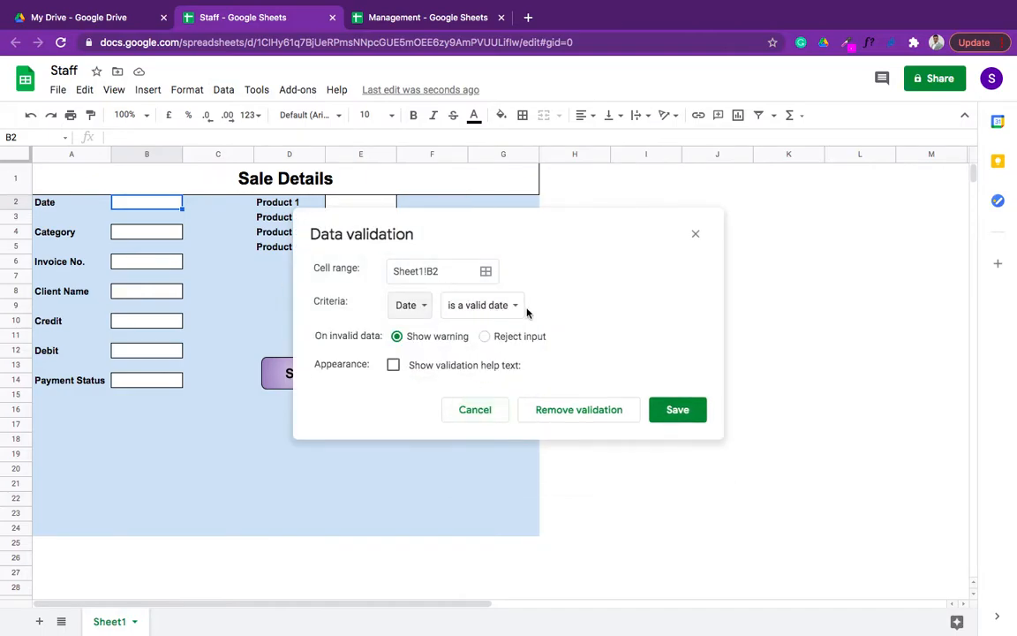
left_click(484, 337)
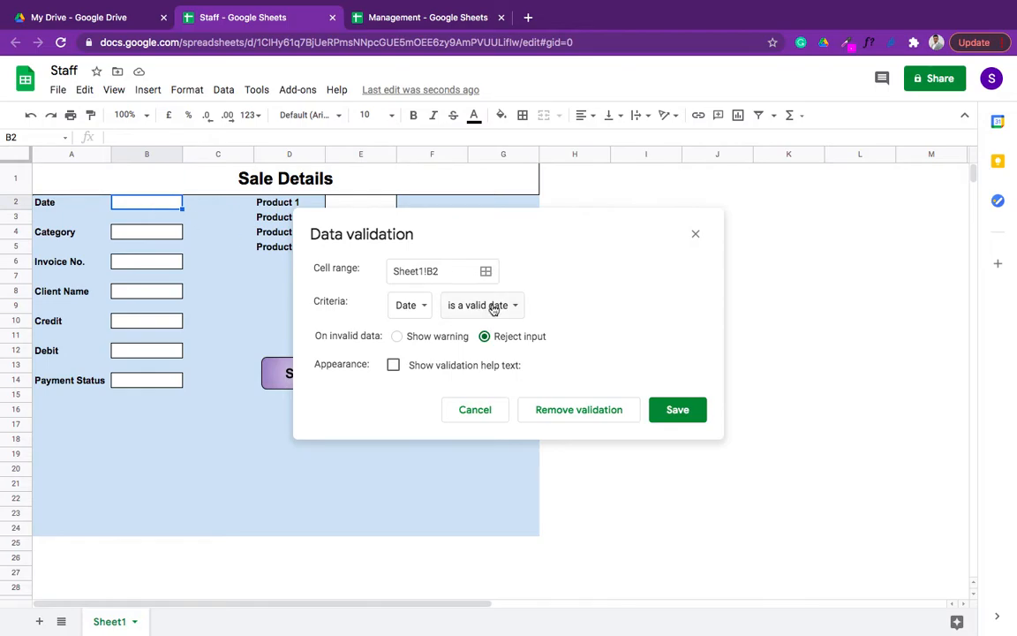
left_click(673, 411)
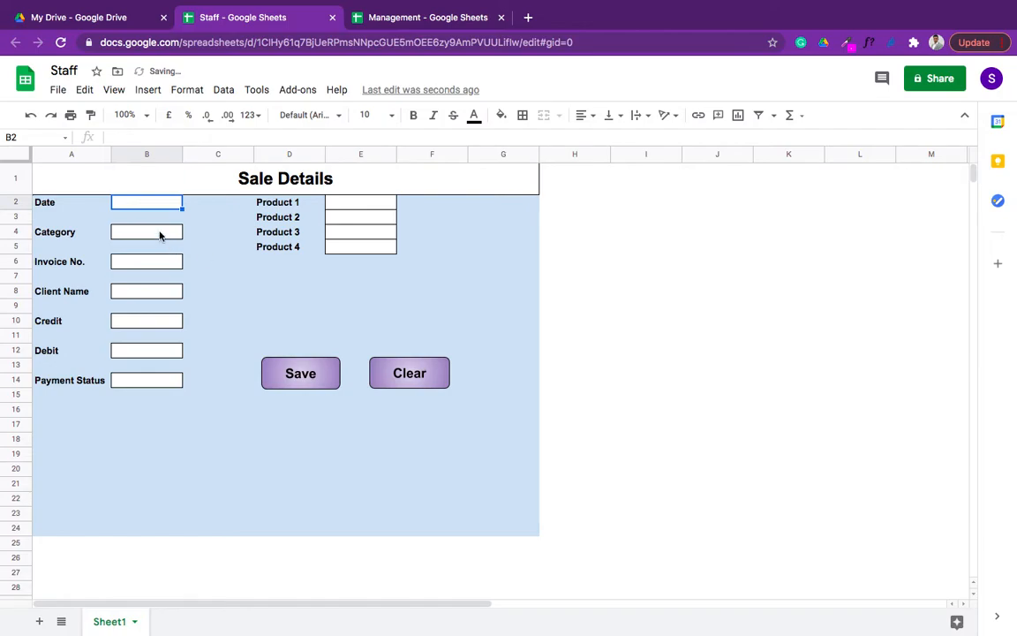
Give the Category cell B4 a drop-down list of the items Vat and Non Vat, rejecting invalid input, and check its options.
left_click(159, 235)
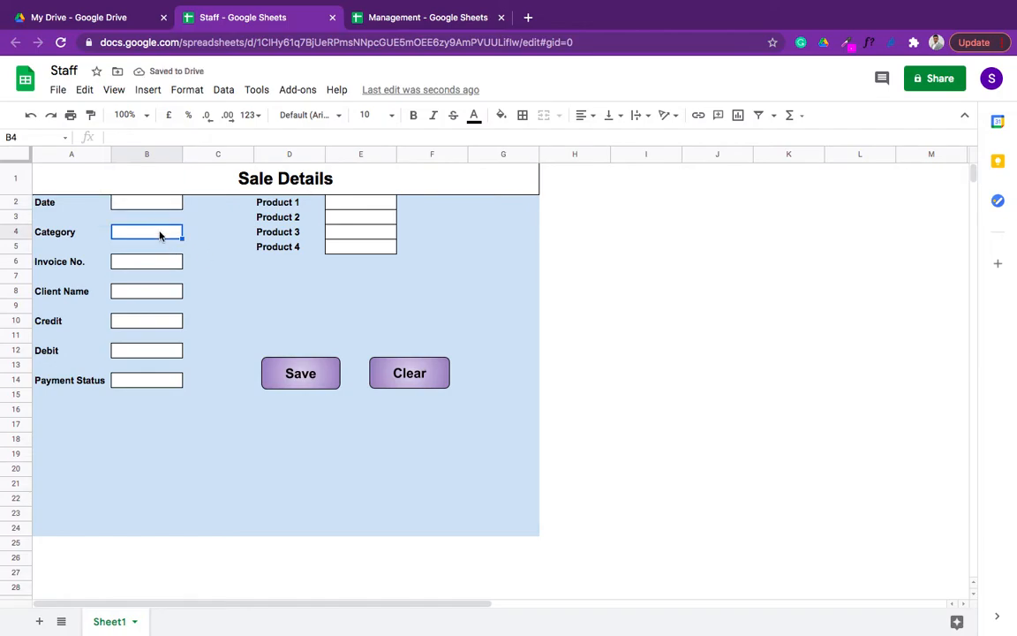
left_click(223, 90)
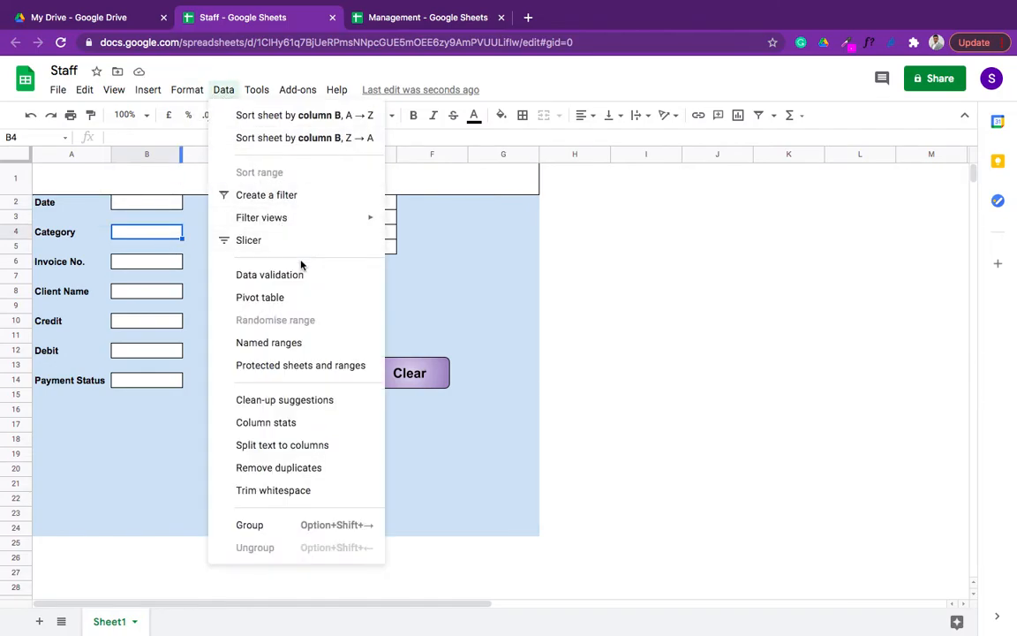
left_click(284, 275)
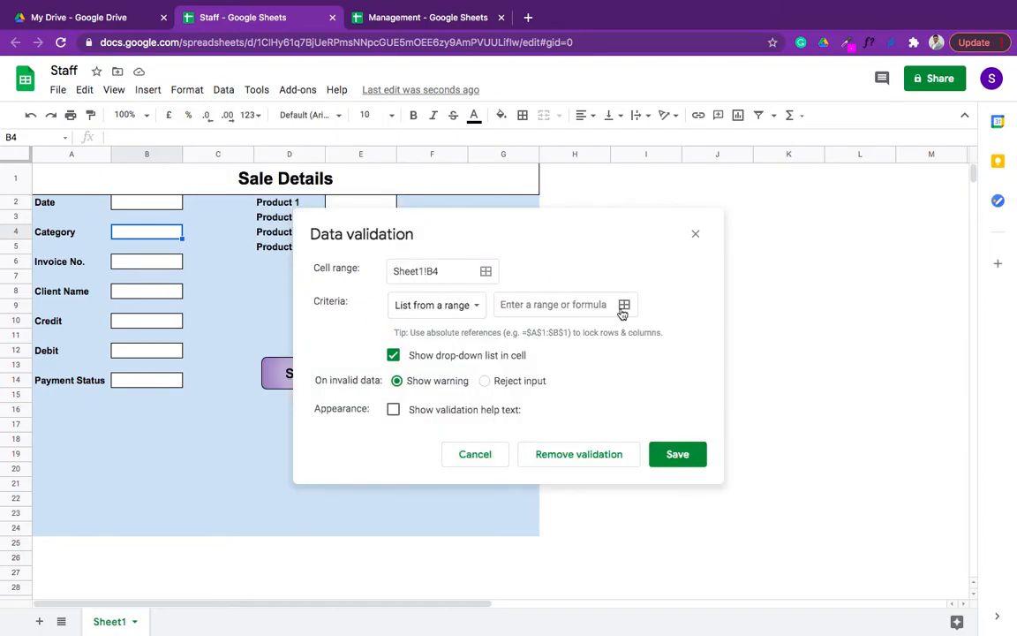
left_click(473, 305)
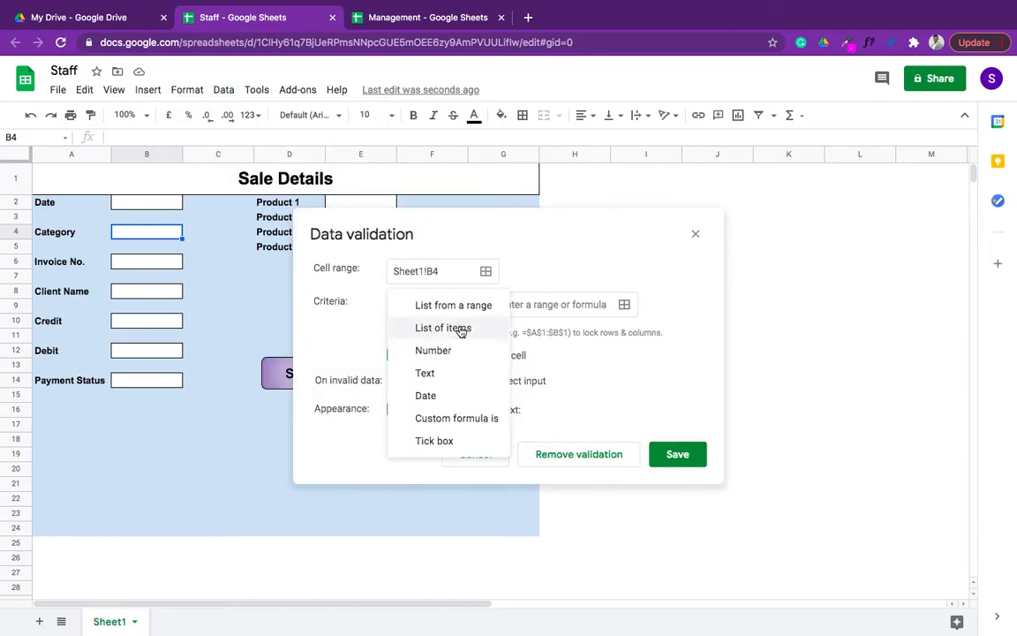
left_click(460, 328)
left_click(571, 304)
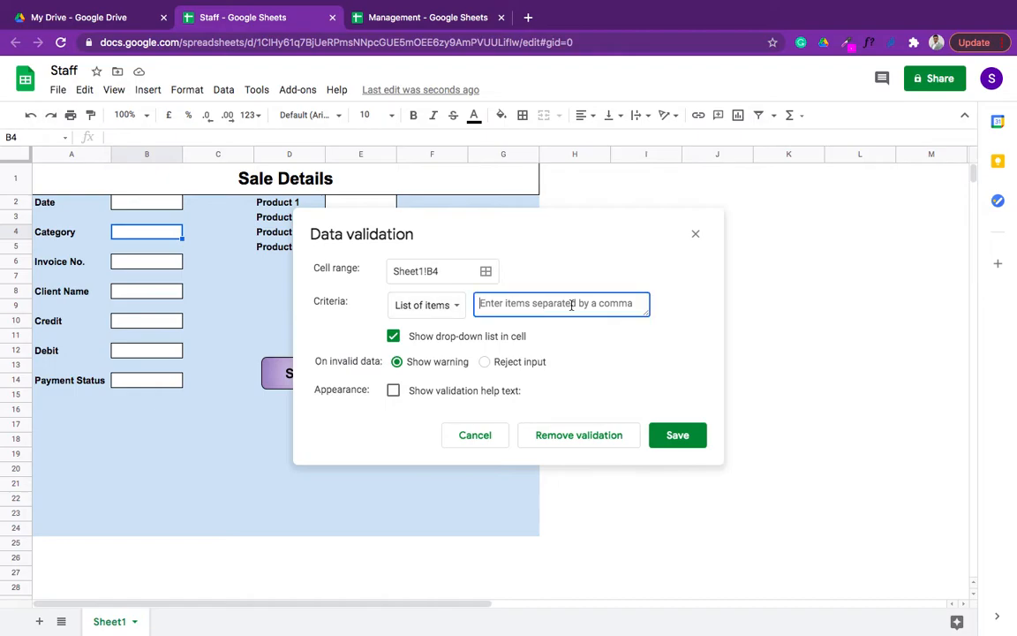
type("Vat")
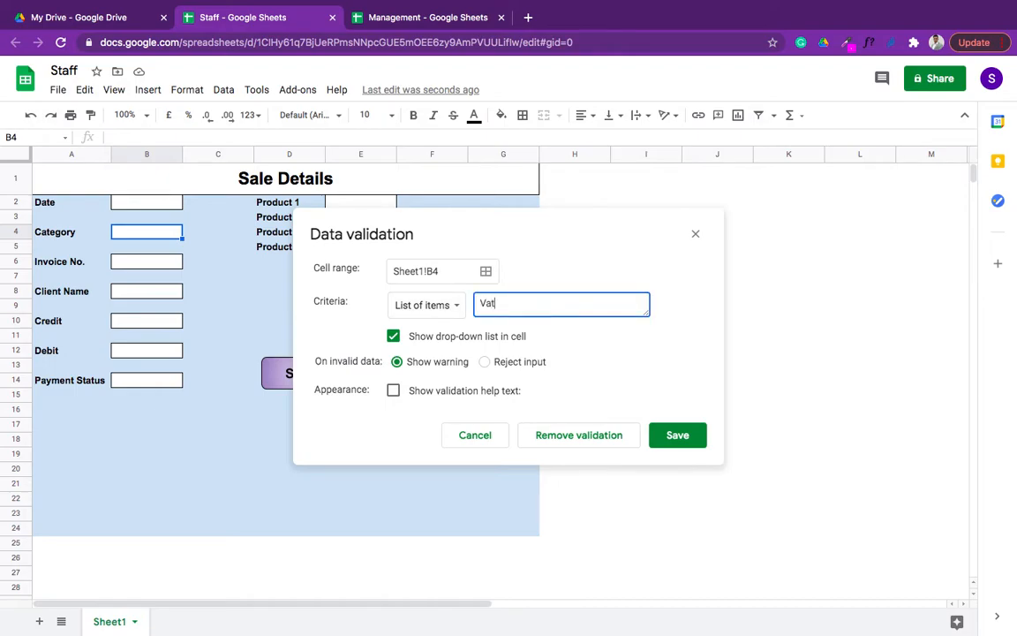
type(", Non Vat")
left_click(485, 361)
left_click(667, 434)
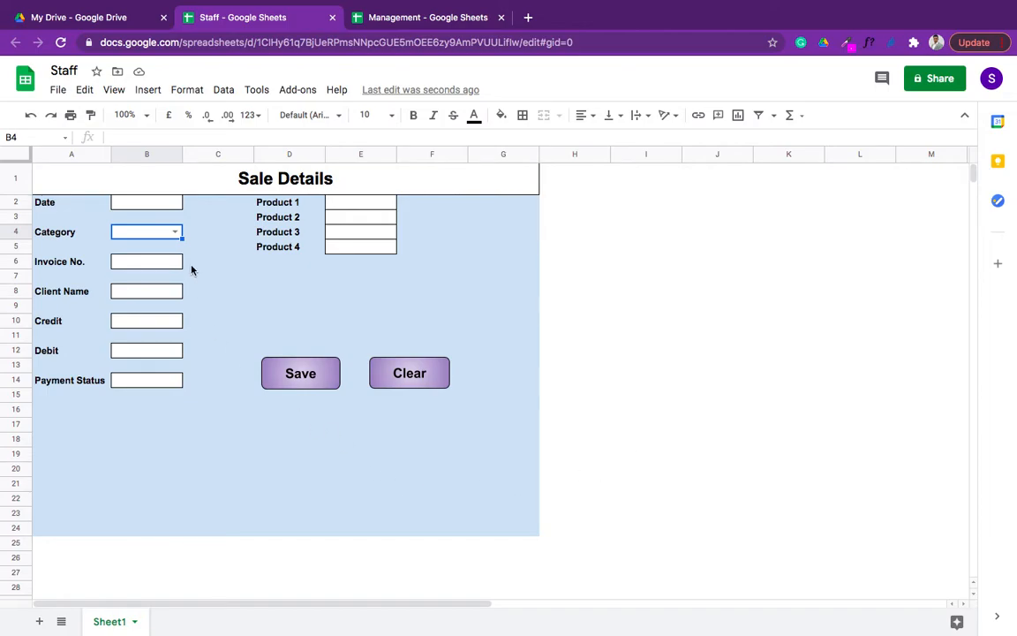
left_click(175, 231)
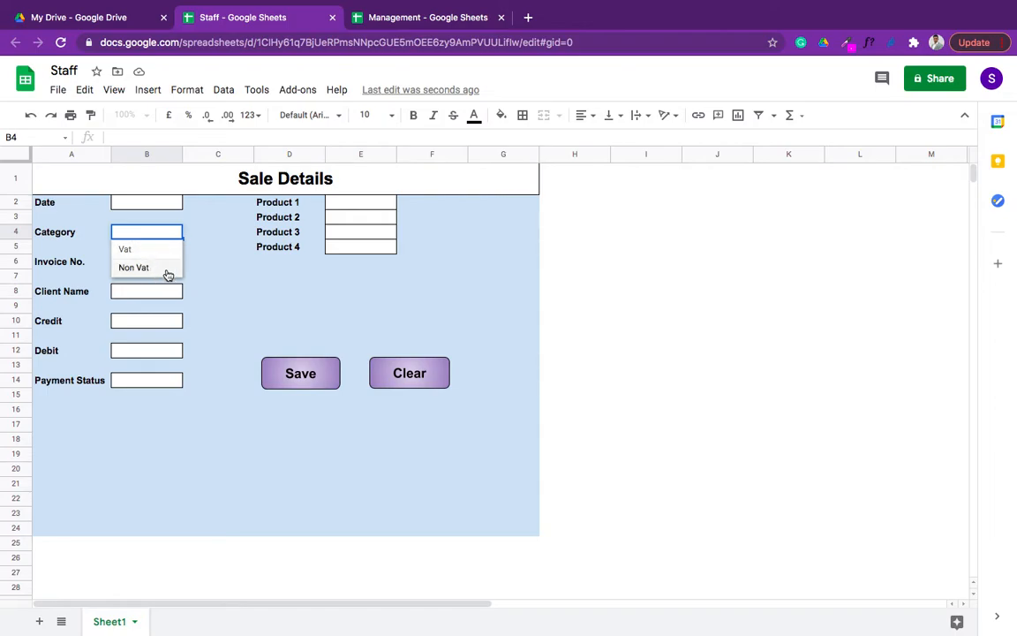
left_click(235, 280)
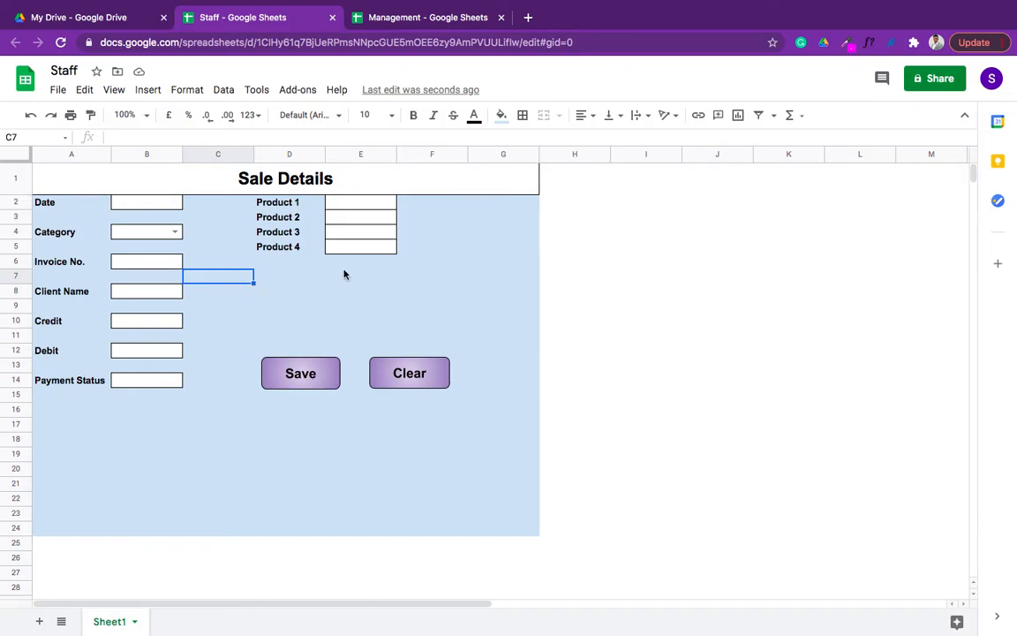
Examine the client name and invoice number lists on the Data sheet of the Management spreadsheet, then return to the Staff spreadsheet.
left_click(157, 267)
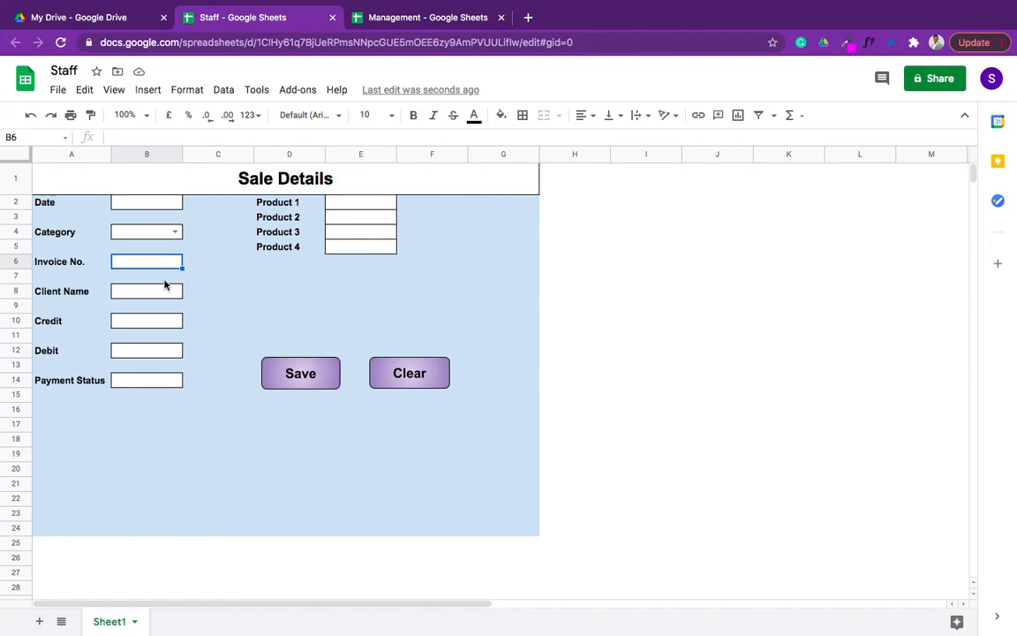
left_click(171, 294)
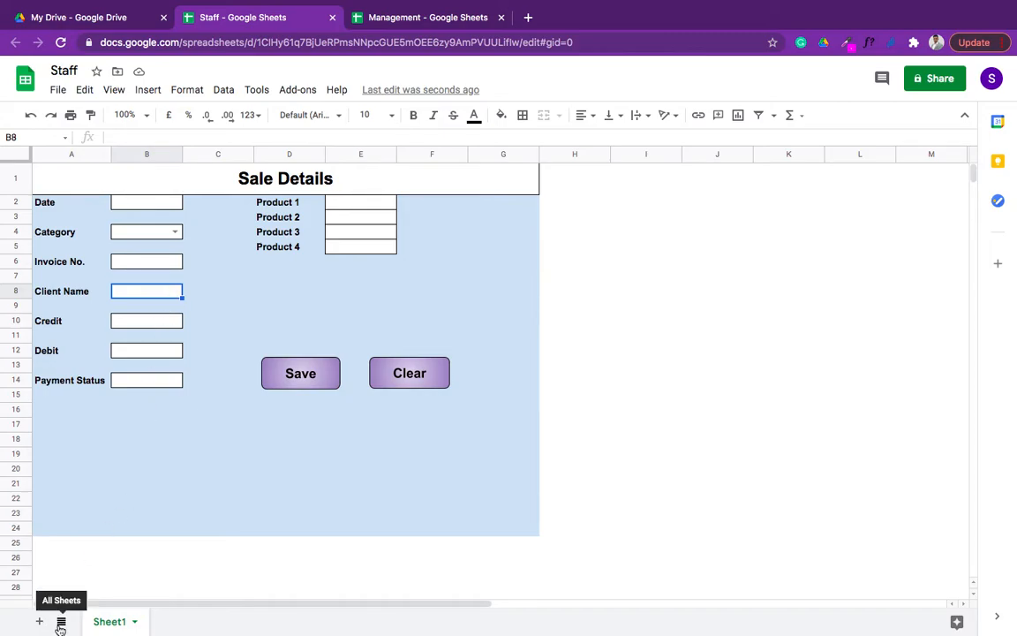
left_click(432, 13)
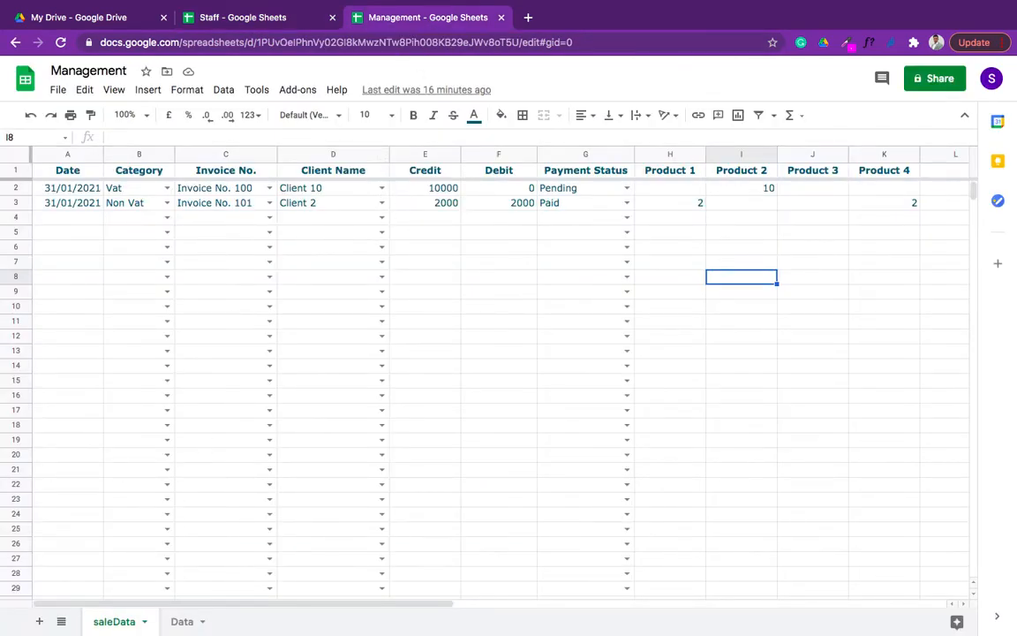
left_click(182, 620)
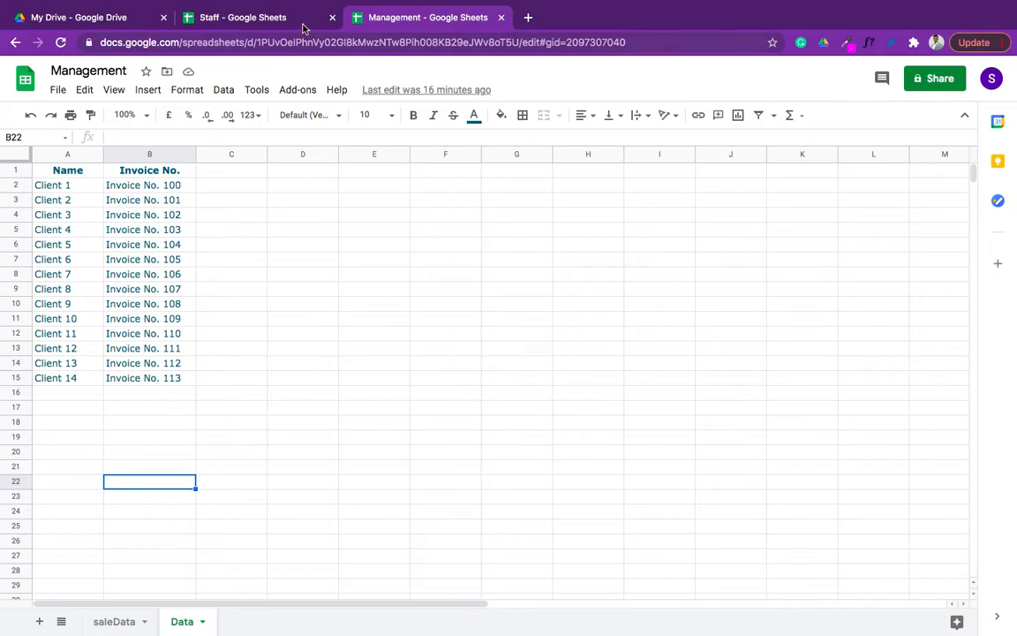
left_click(269, 20)
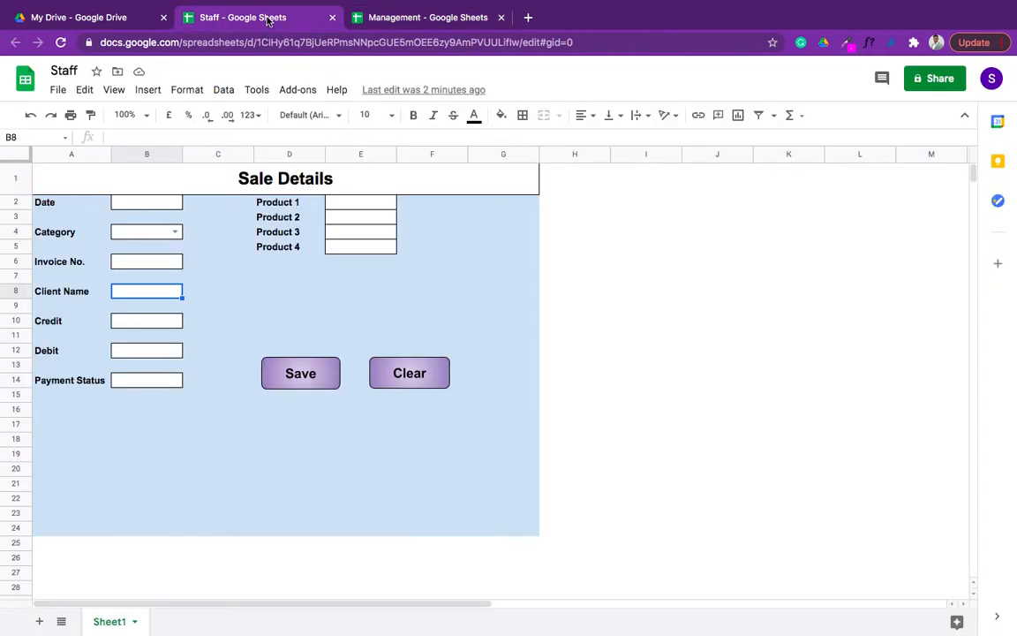
Copy the web address of the Management spreadsheet's Data sheet and return to the Staff spreadsheet.
left_click(428, 17)
left_click(362, 43)
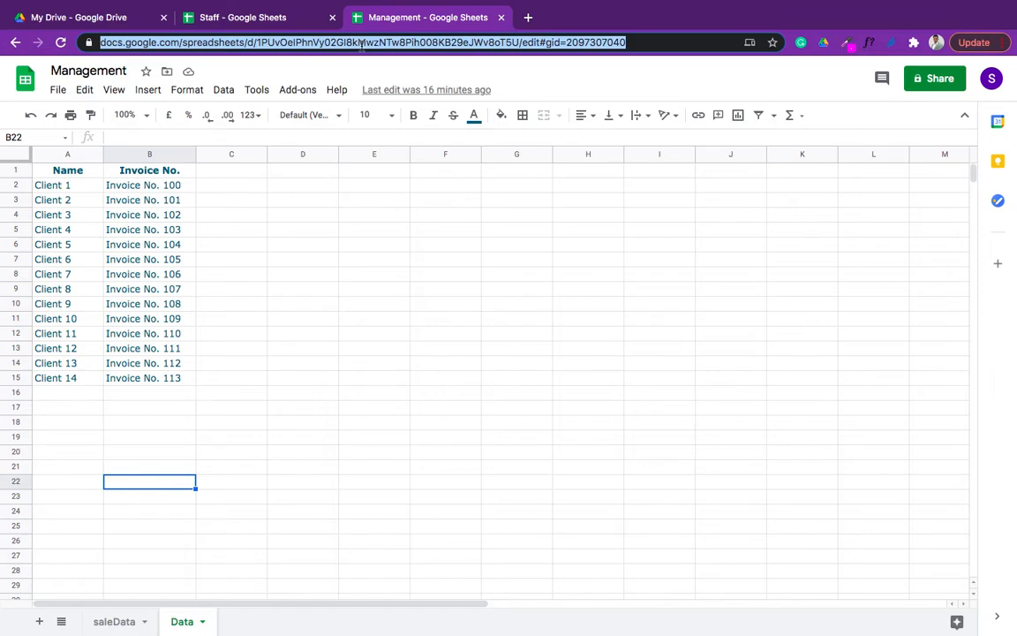
left_click(232, 21)
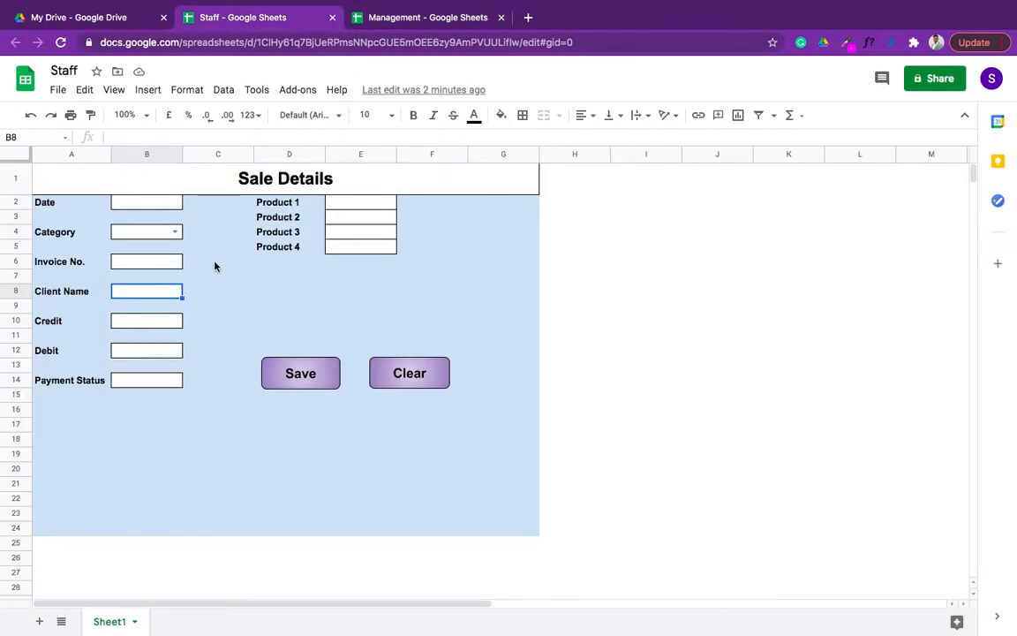
Add a new blank sheet to the Staff spreadsheet.
left_click(62, 625)
left_click(62, 624)
left_click(38, 623)
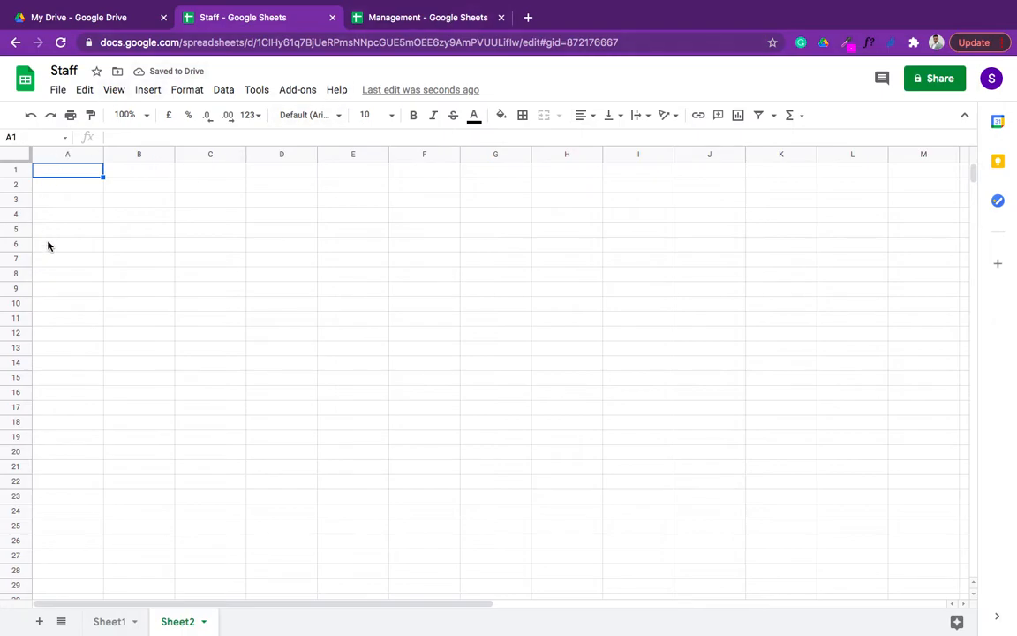
Begin an IMPORTRANGE formula in cell A1 with the copied Management spreadsheet URL and an empty quoted range string.
type("=")
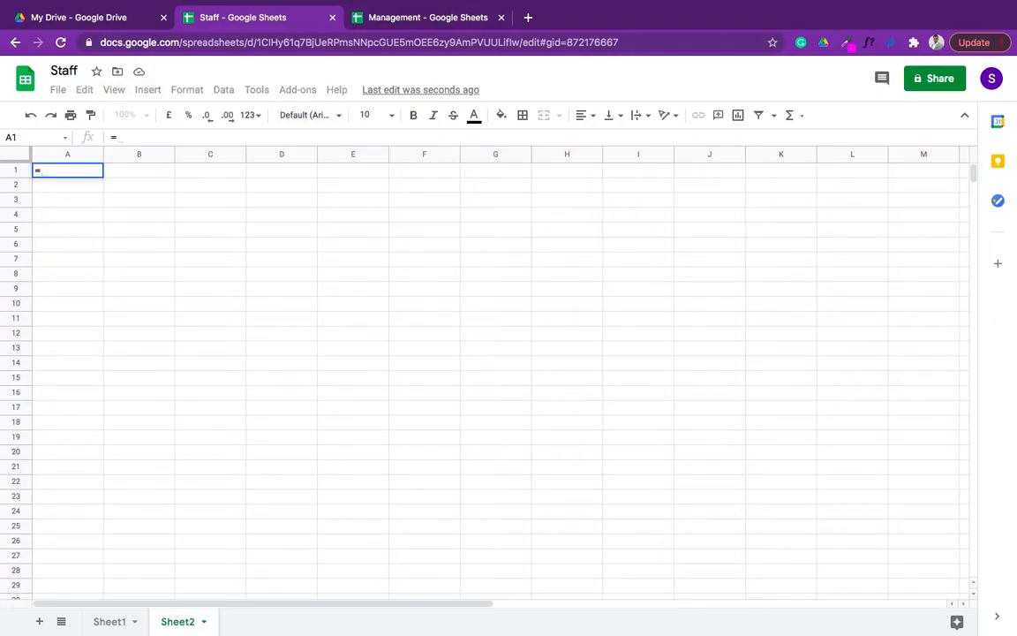
type("Im")
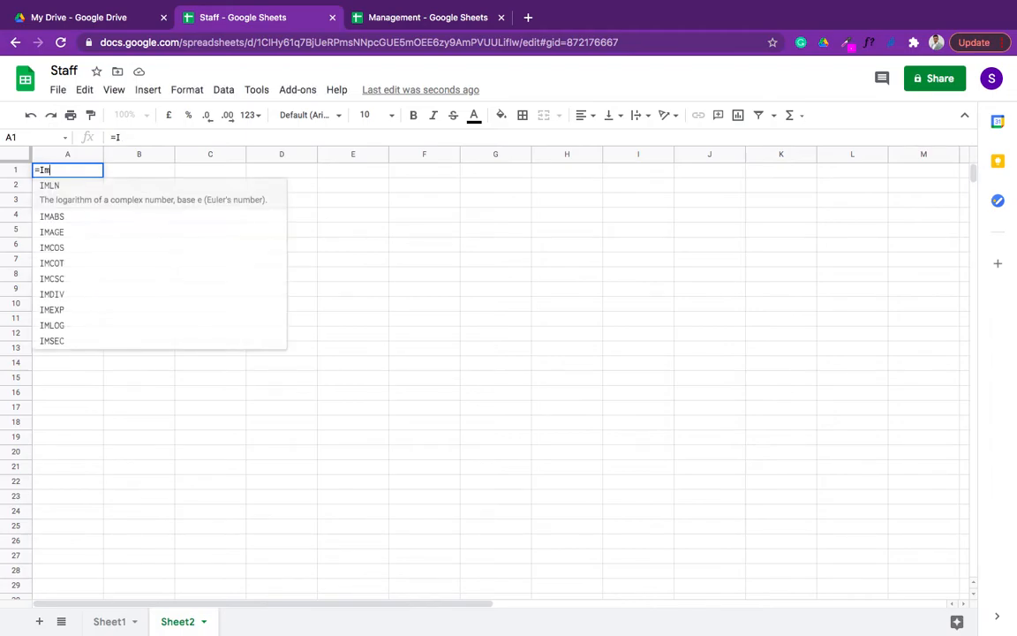
type("port")
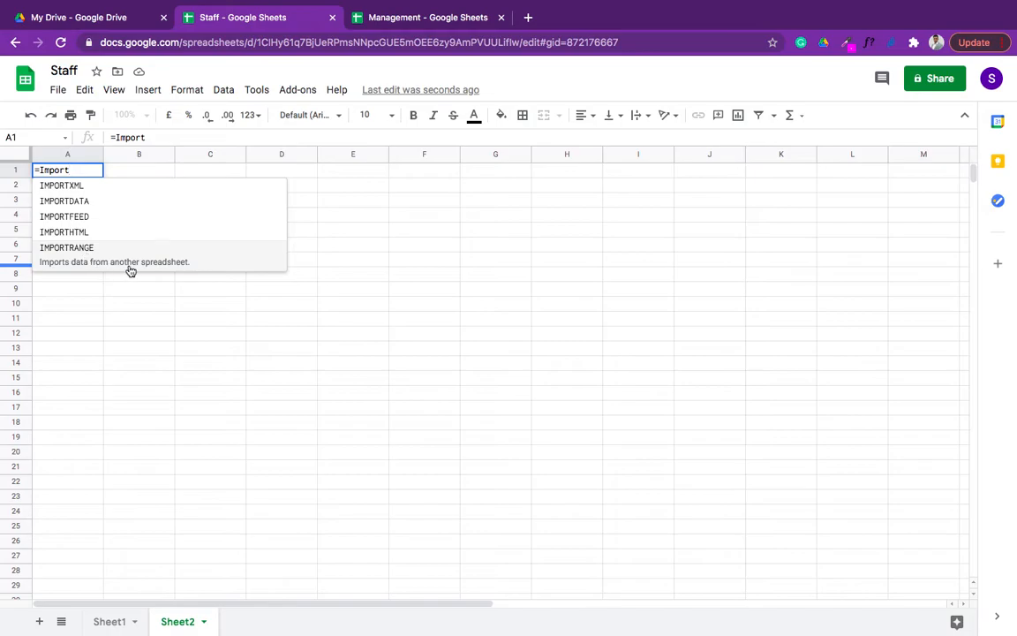
left_click(77, 262)
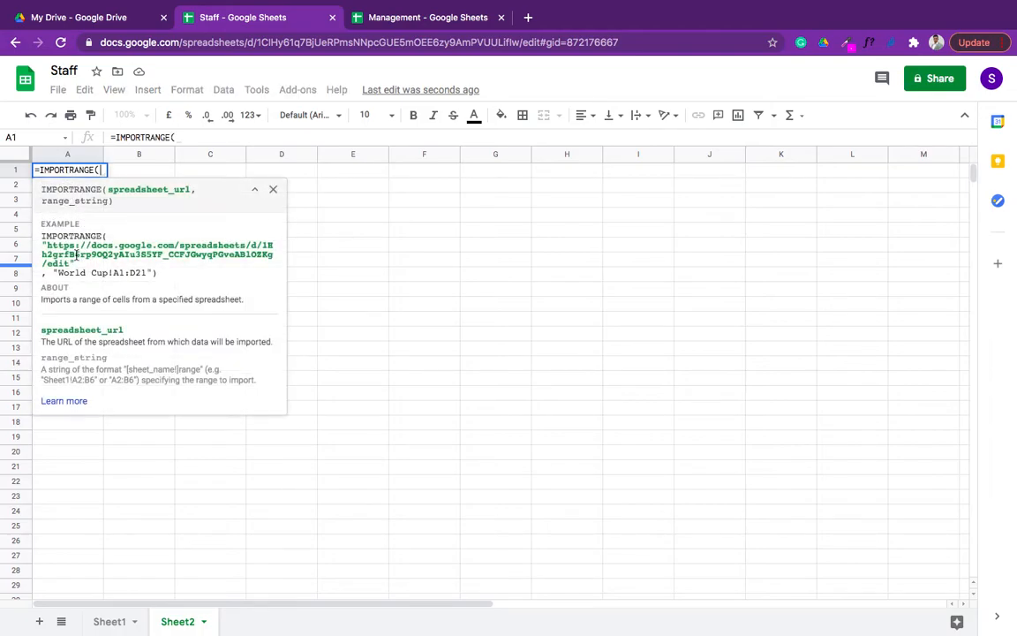
type("\"")
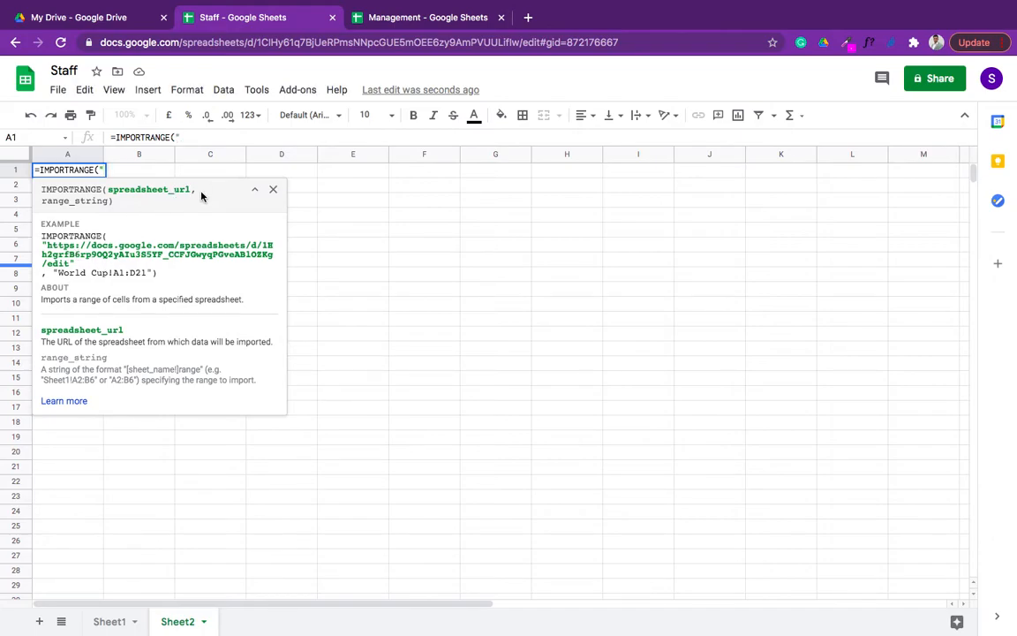
key("super+v")
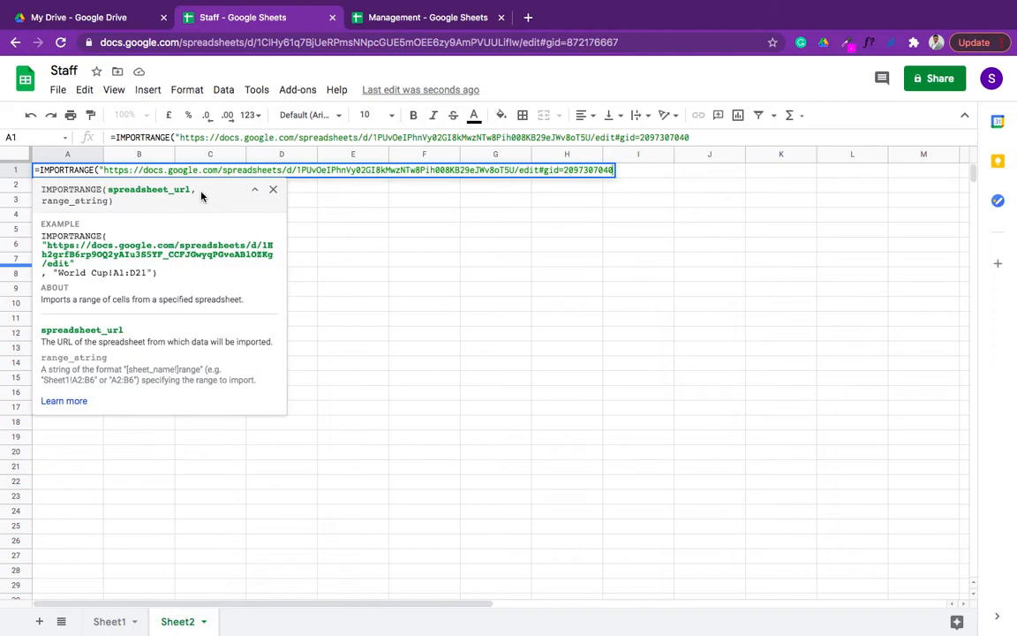
type("\", \"")
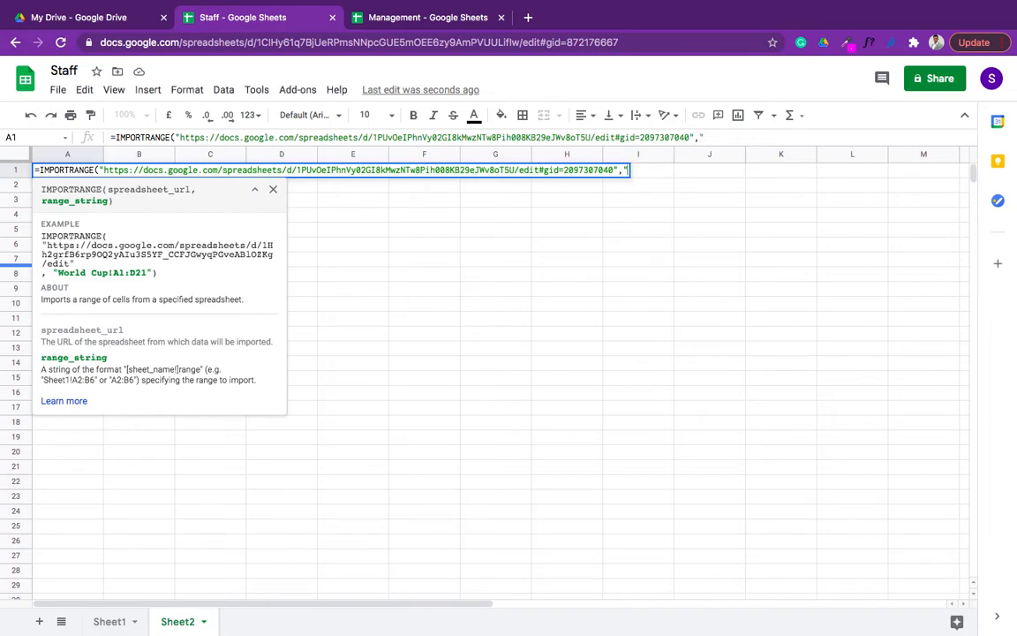
type("\")")
key("Left")
key("Left")
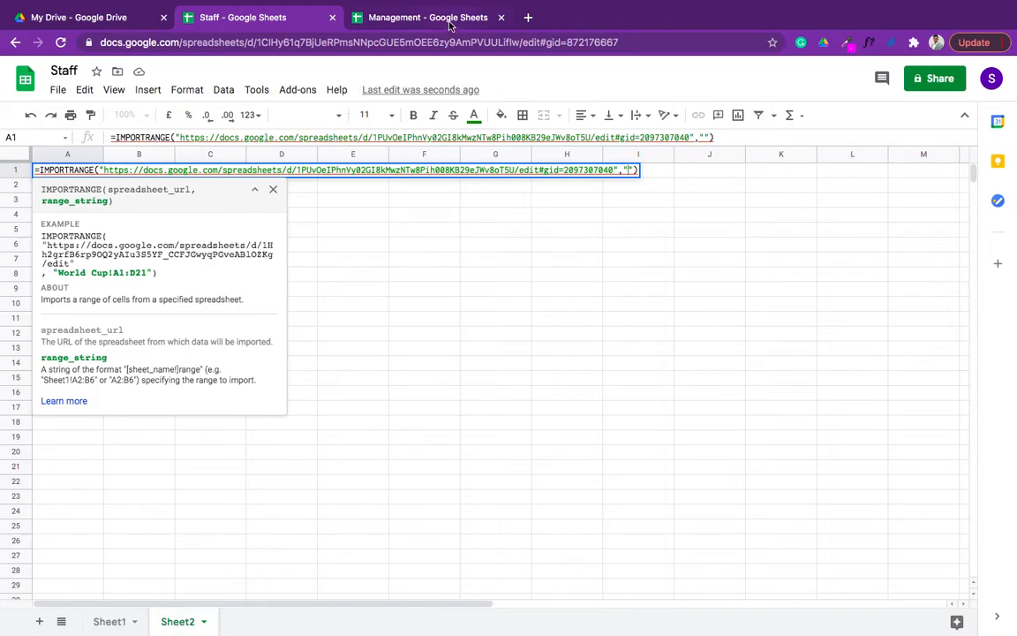
Complete the IMPORTRANGE formula in A1 with the range Data!A2:A and allow access to the Management spreadsheet.
left_click(402, 19)
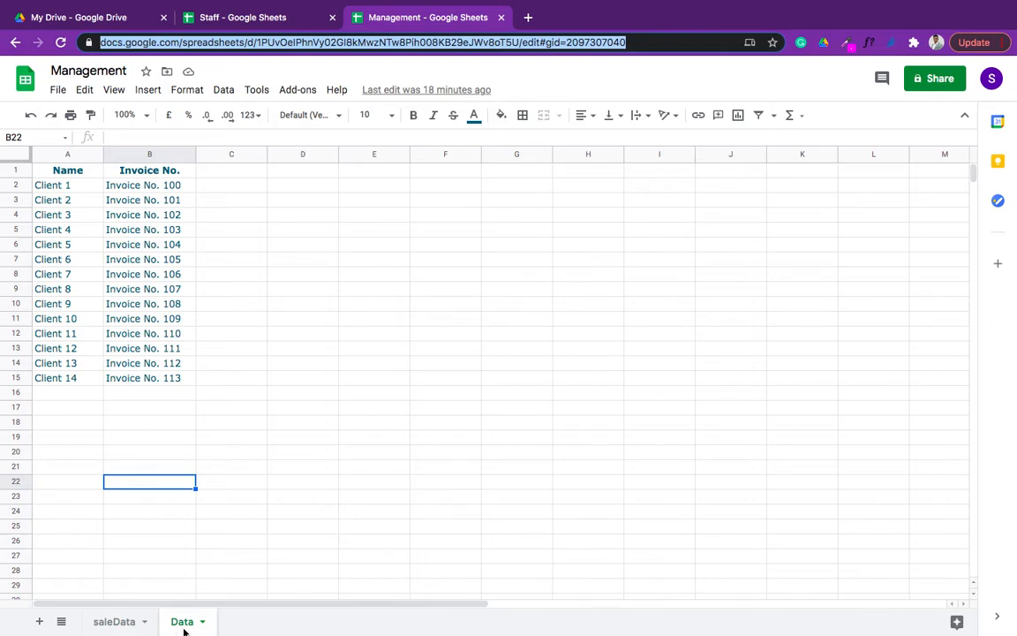
left_click(257, 26)
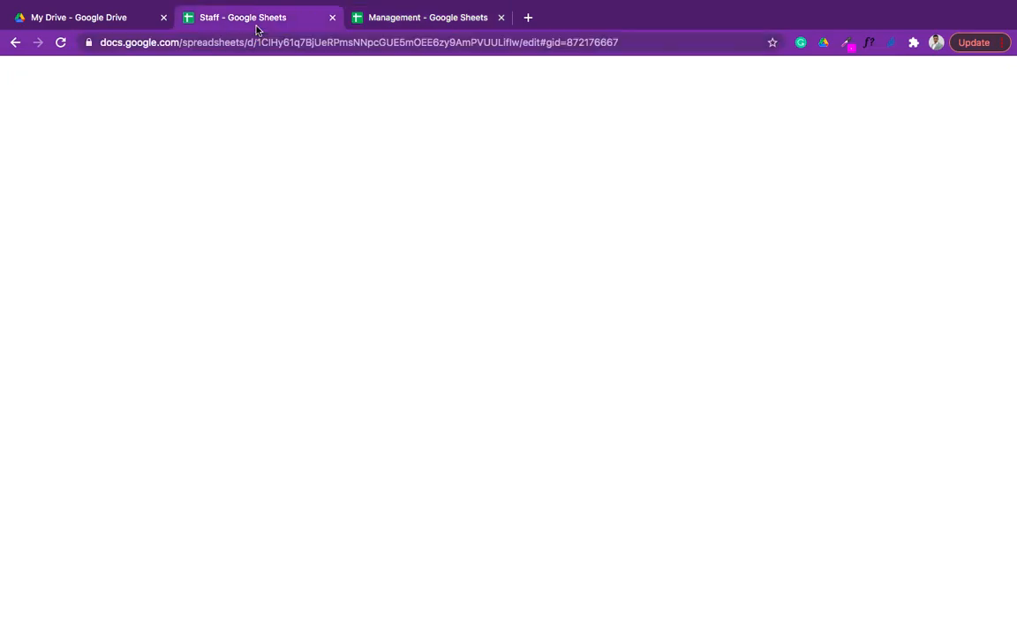
type("Data!")
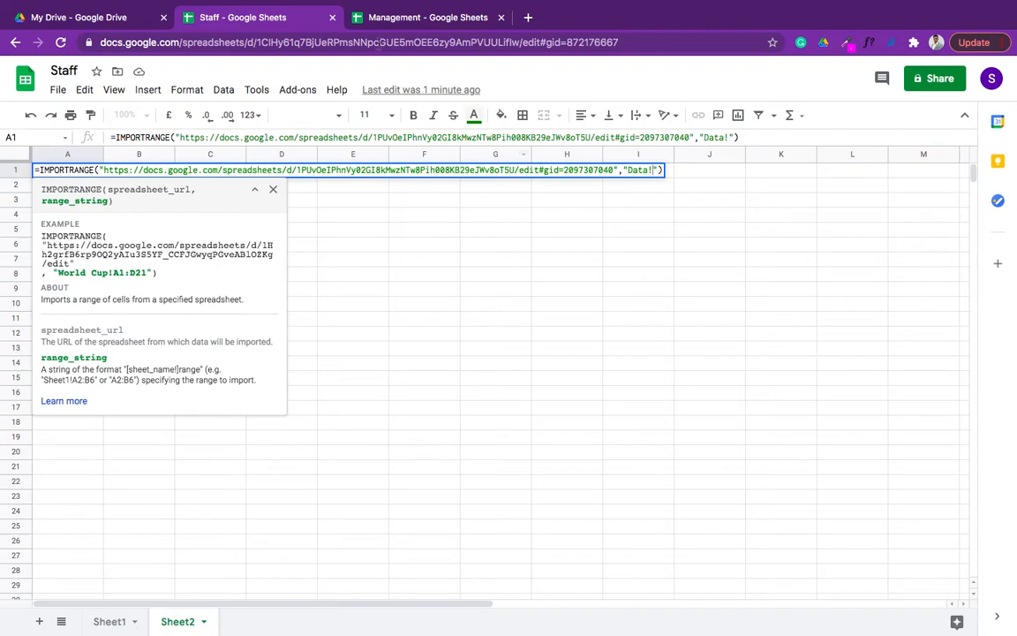
left_click(409, 18)
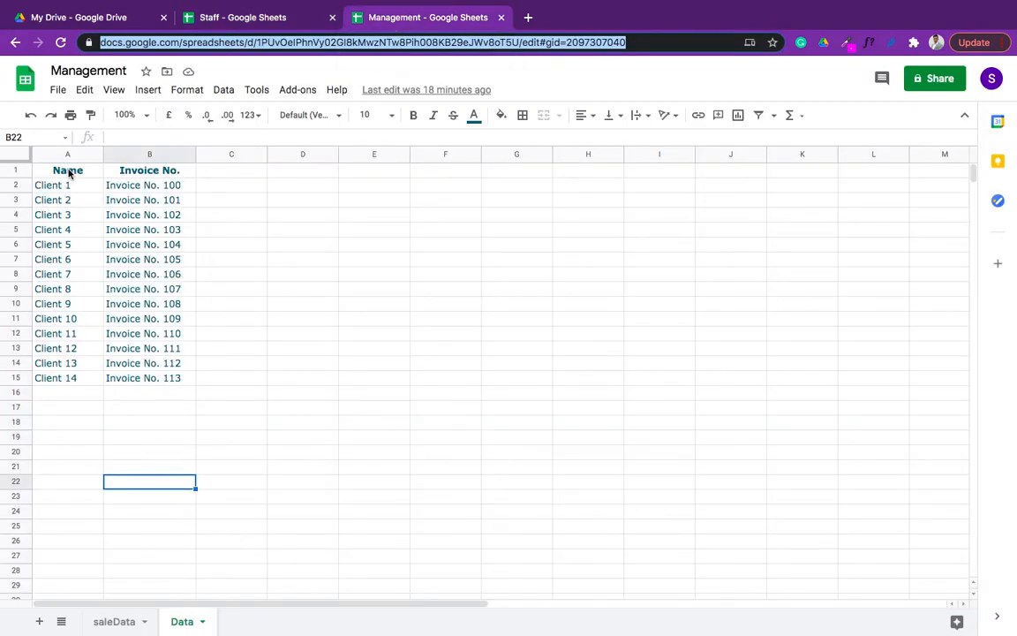
left_click(249, 19)
type("A")
type("2:")
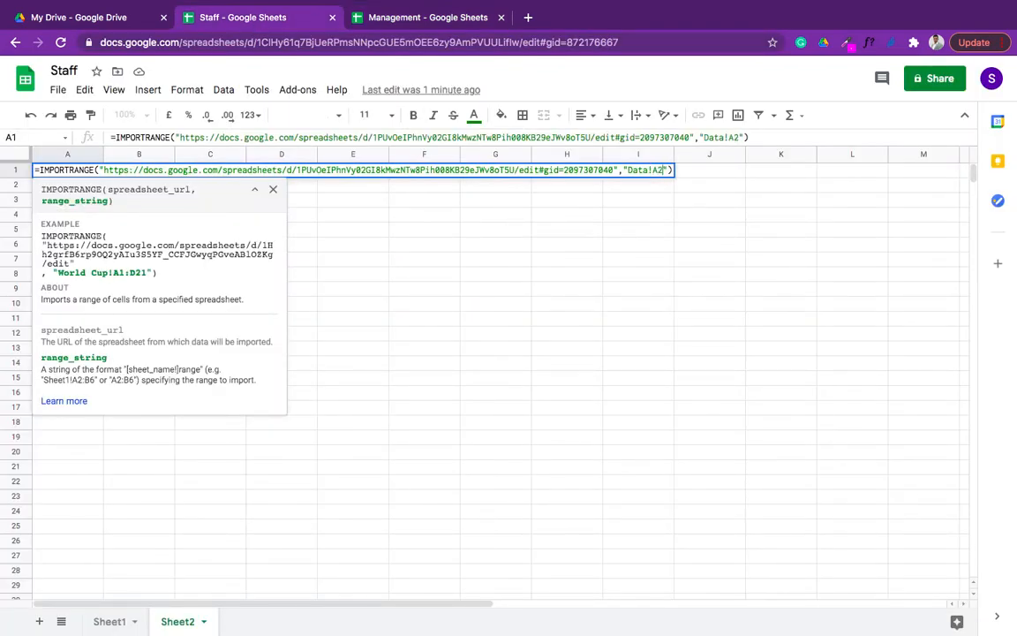
type("A")
key("Return")
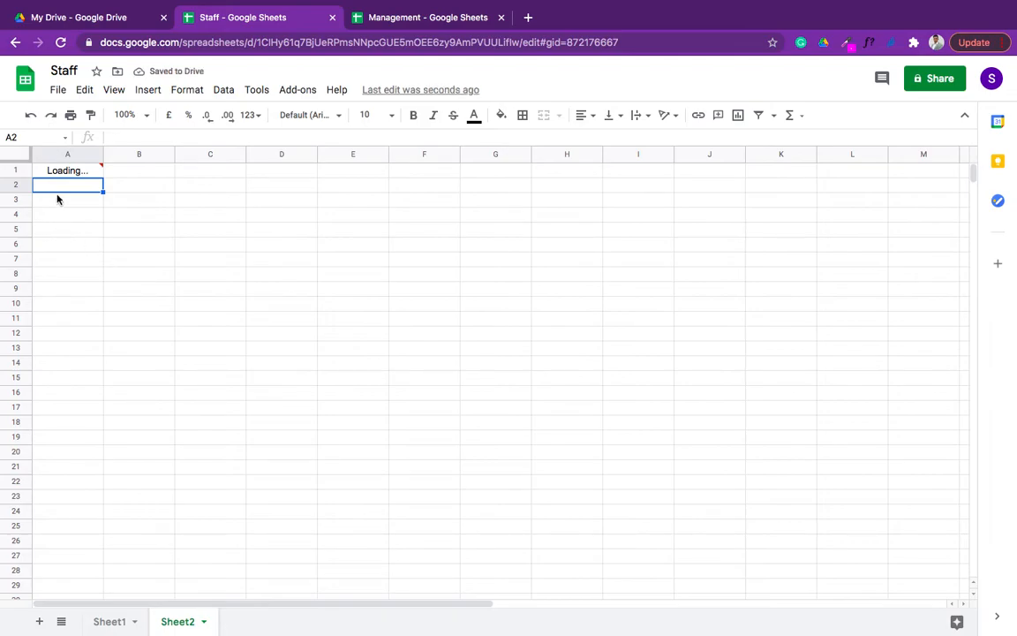
mouse_move(63, 170)
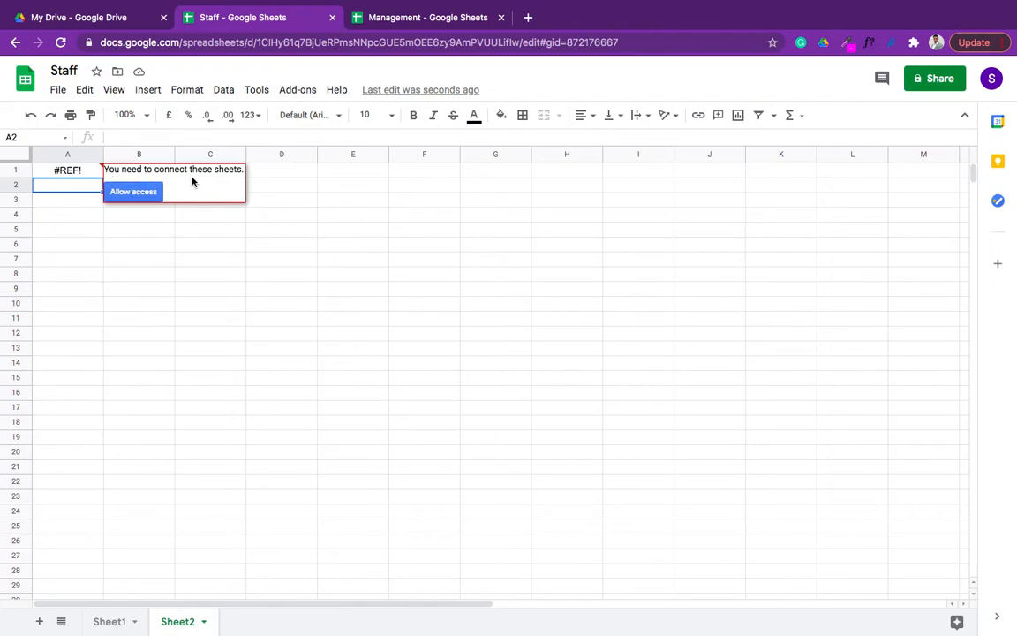
left_click(132, 192)
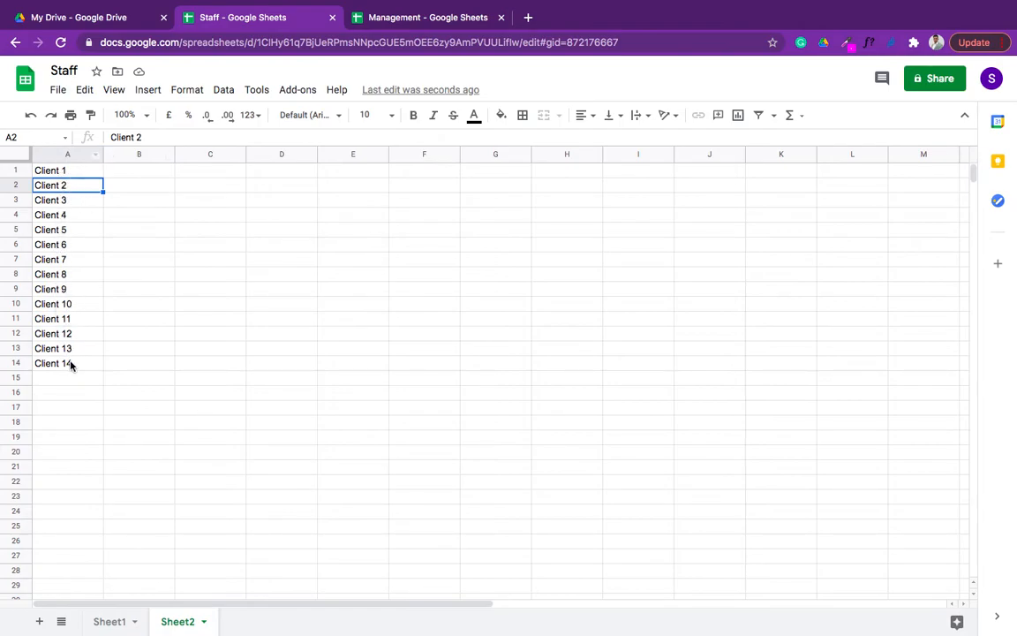
Compare the imported list with the Management Data sheet and change the A1 formula's range to Data!A1:A to include the header.
left_click(413, 12)
left_click(246, 16)
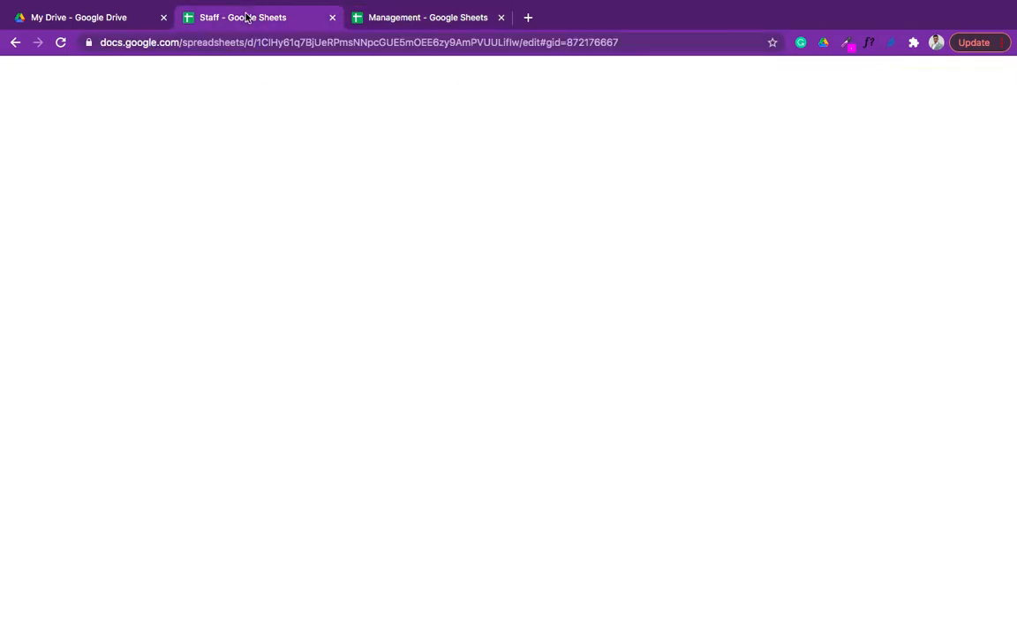
left_click(395, 18)
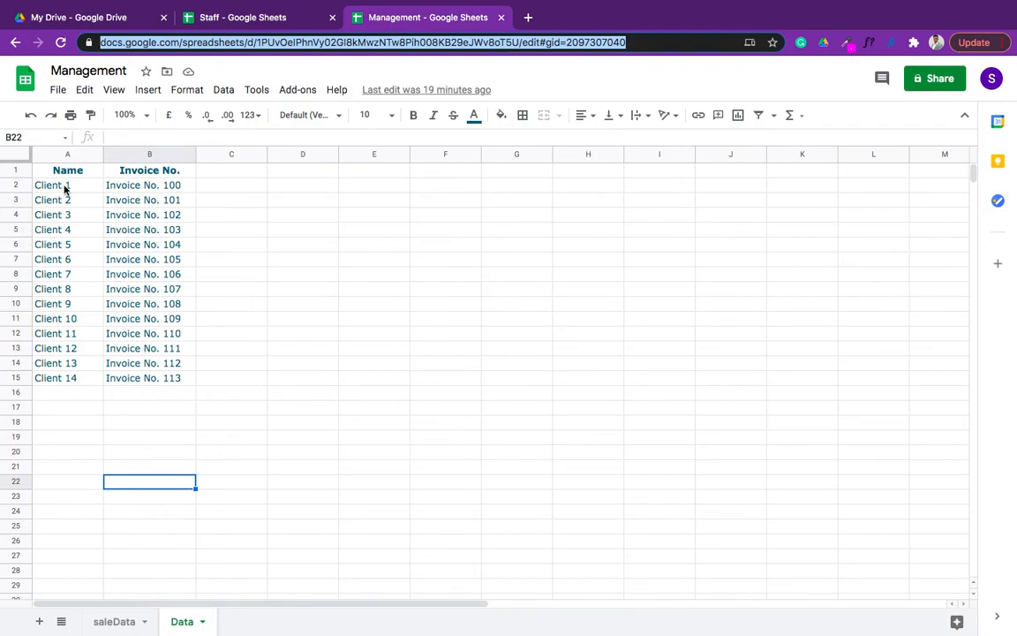
left_click(243, 18)
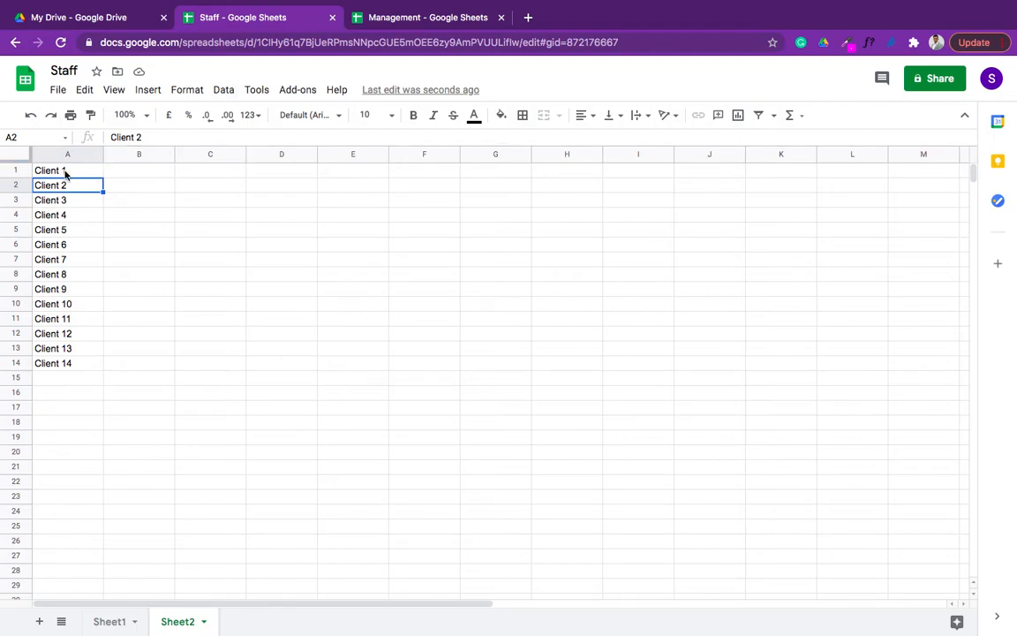
left_click(65, 172)
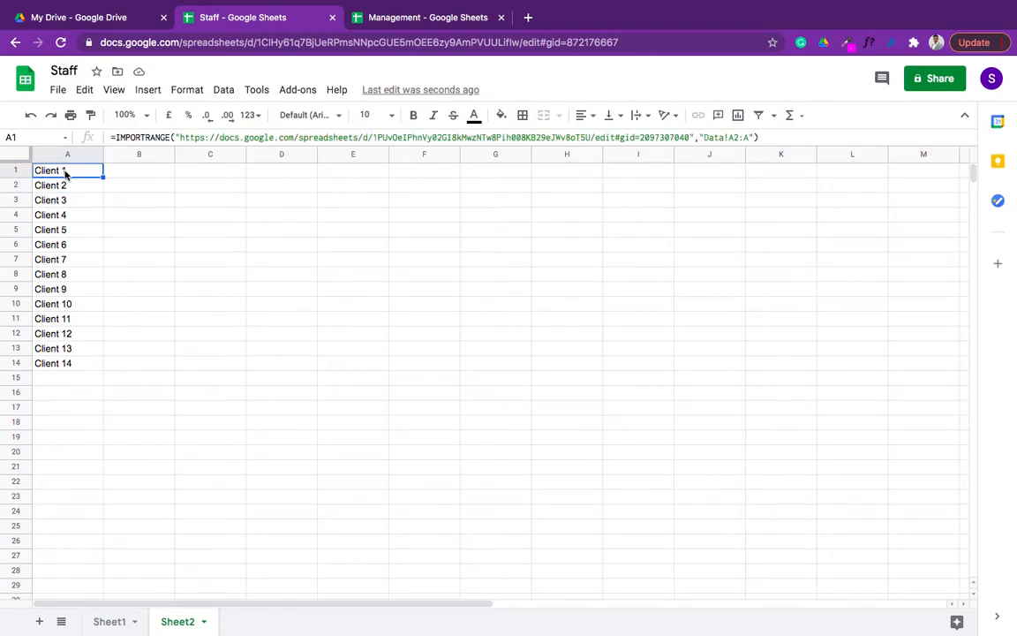
left_click(741, 137)
key("BackSpace")
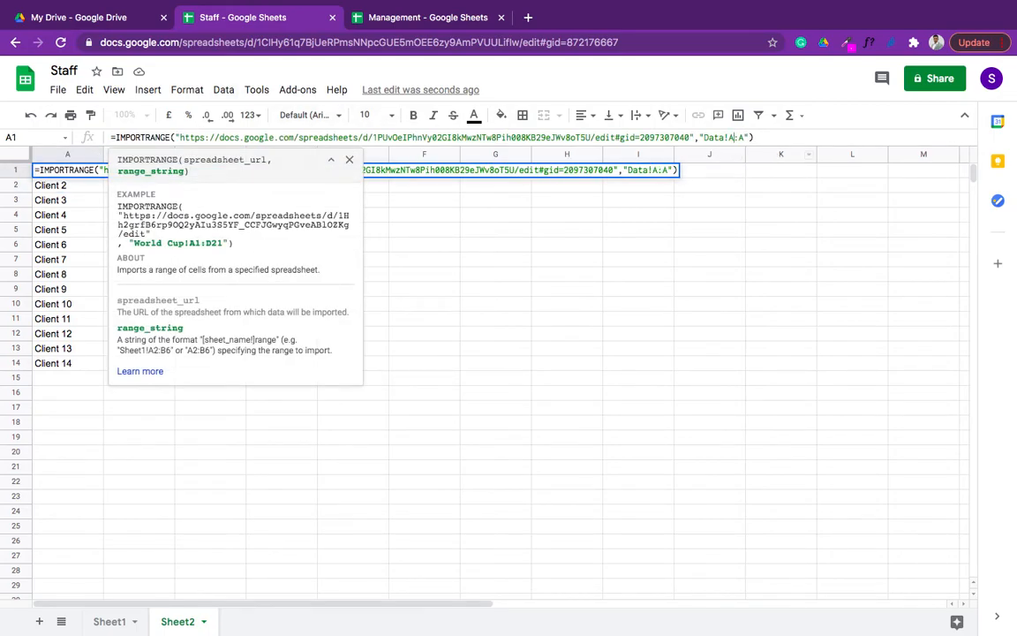
type("1")
key("Return")
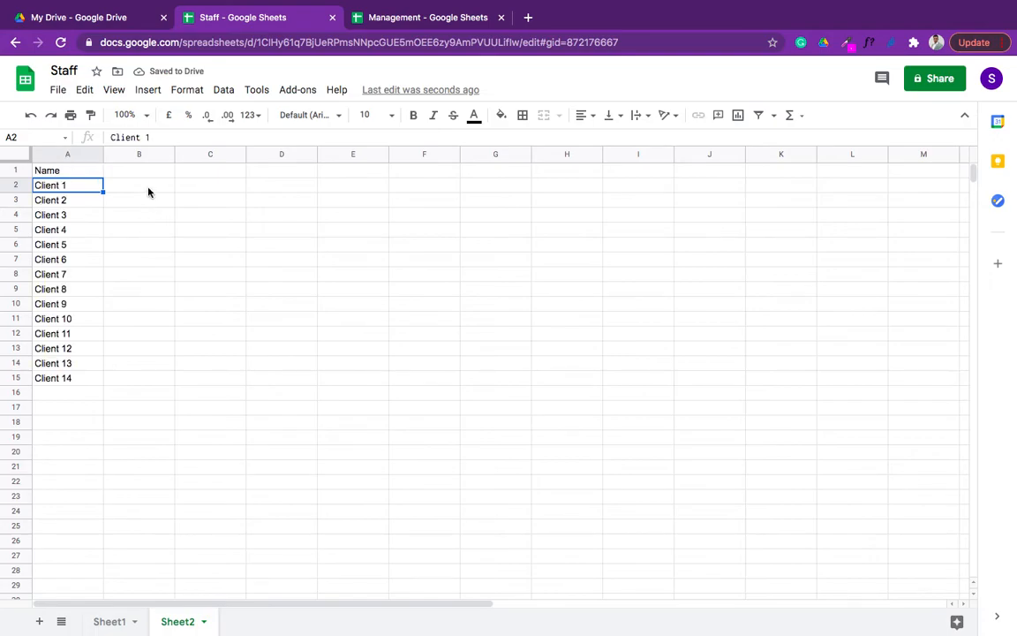
Check the invoice column in the Management spreadsheet and copy the IMPORTRANGE formula from A1 to B1 of the Staff sheet.
left_click(49, 168)
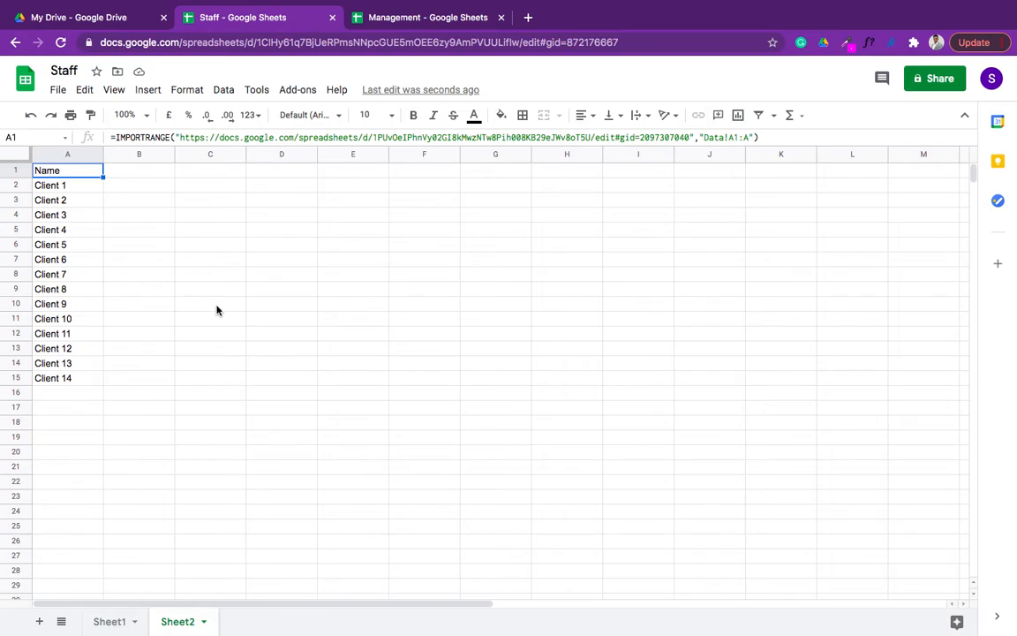
left_click(389, 22)
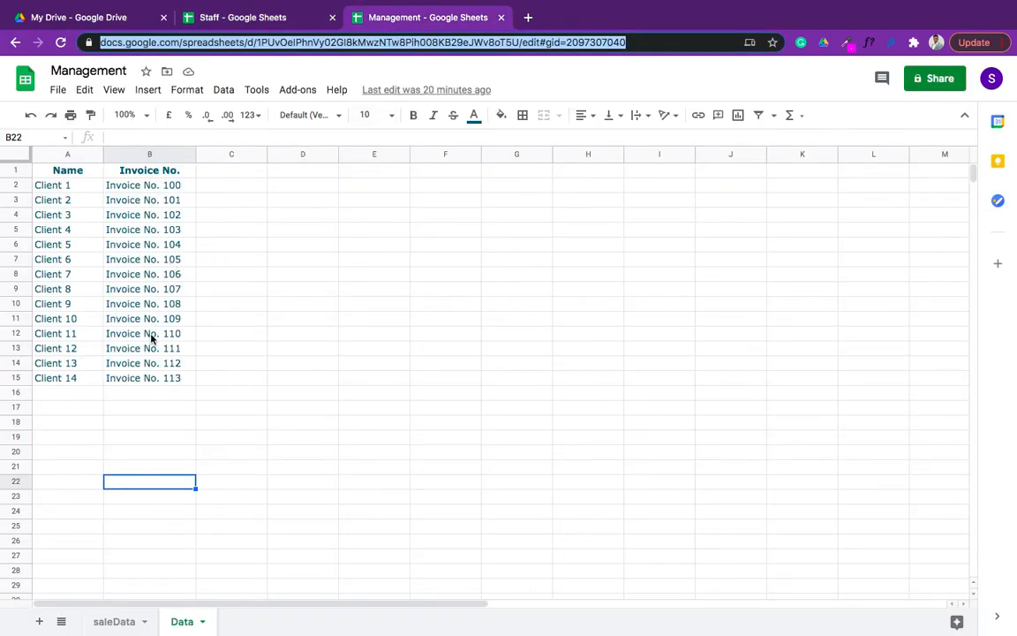
left_click(253, 18)
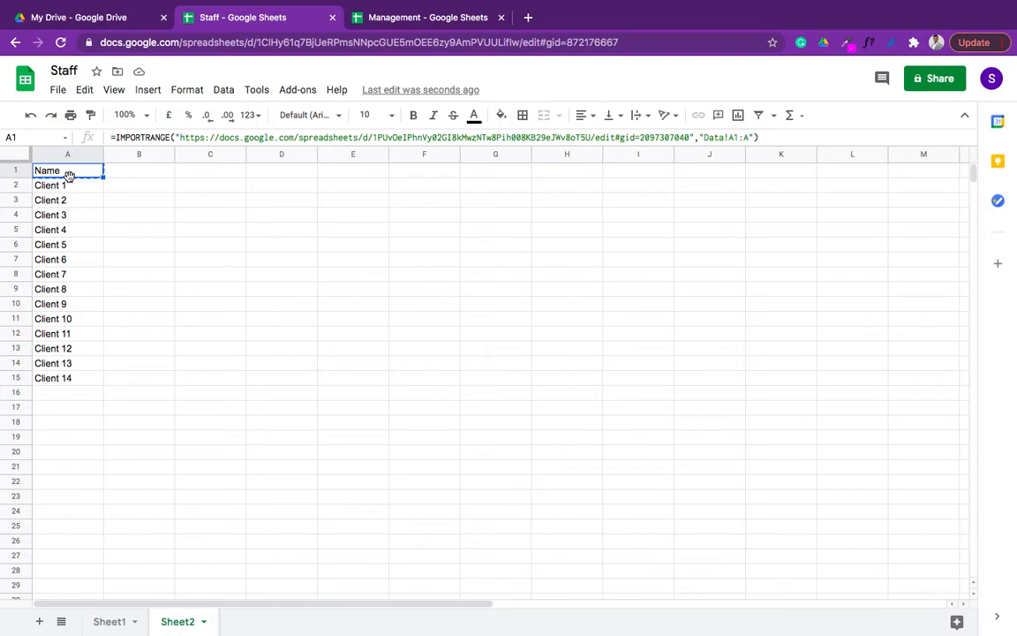
left_click(142, 170)
key("ctrl+v")
key("Down")
key("Up")
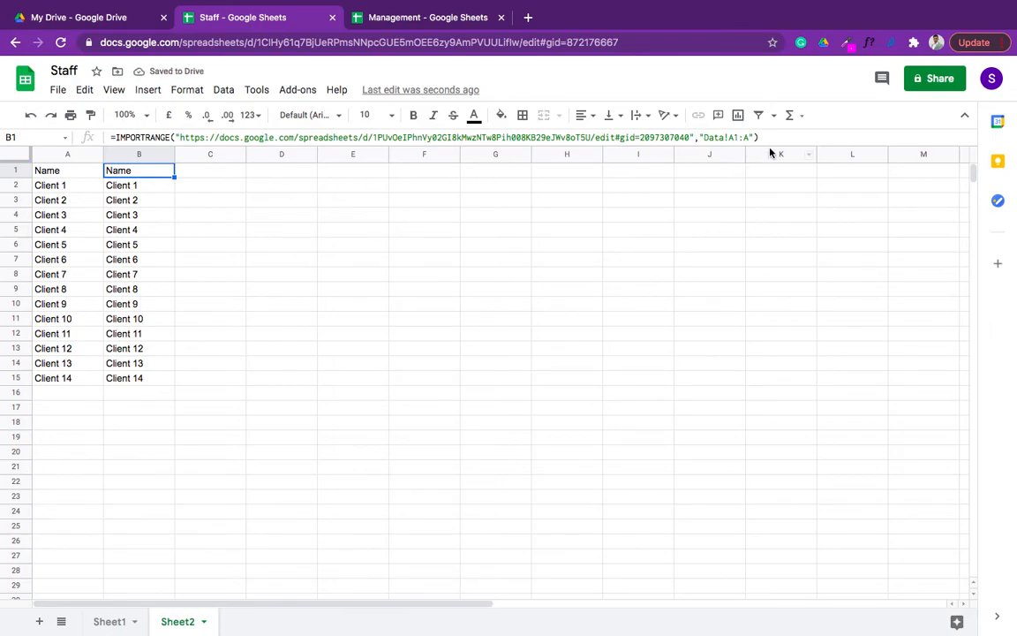
Change the range in the B1 formula to Data!B1:B to import the invoice numbers.
left_click(745, 137)
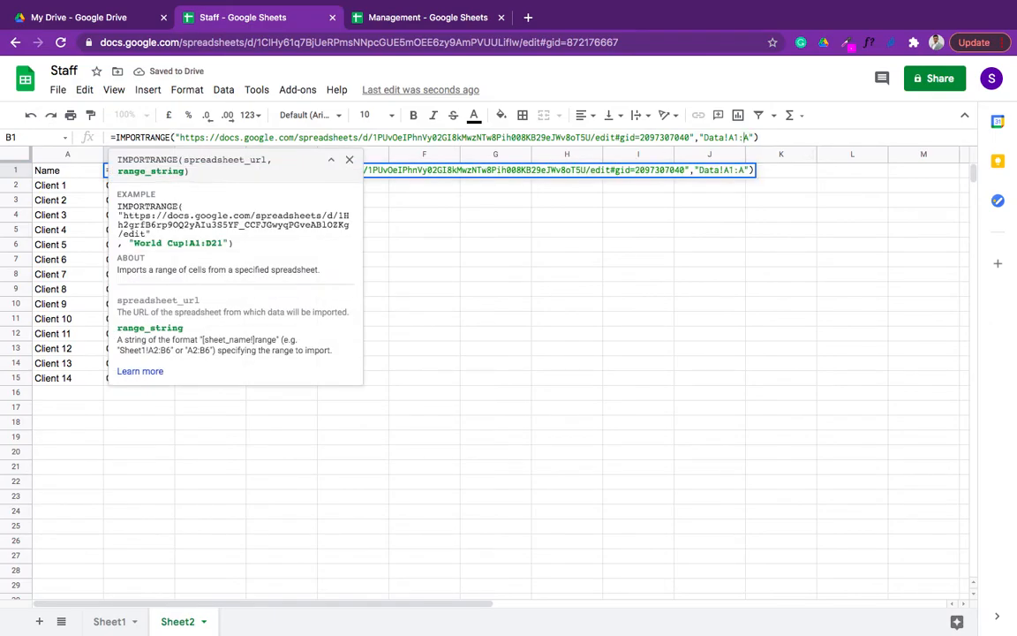
key("BackSpace")
type("B")
key("BackSpace")
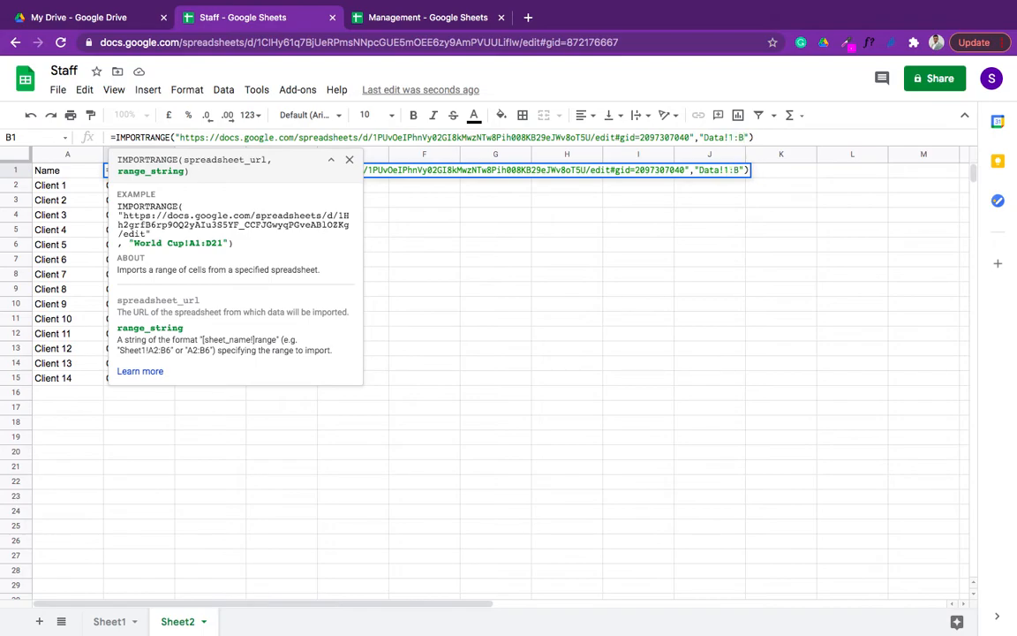
type("B")
key("Return")
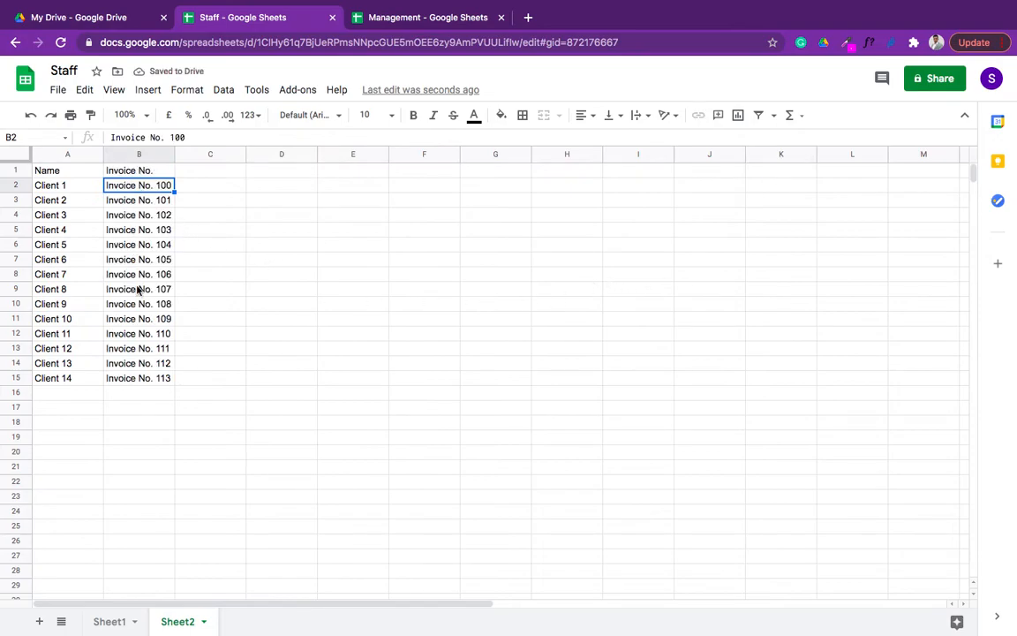
Compare the imported client and invoice lists with the source Data sheet in the Management spreadsheet.
left_click(426, 17)
left_click(222, 17)
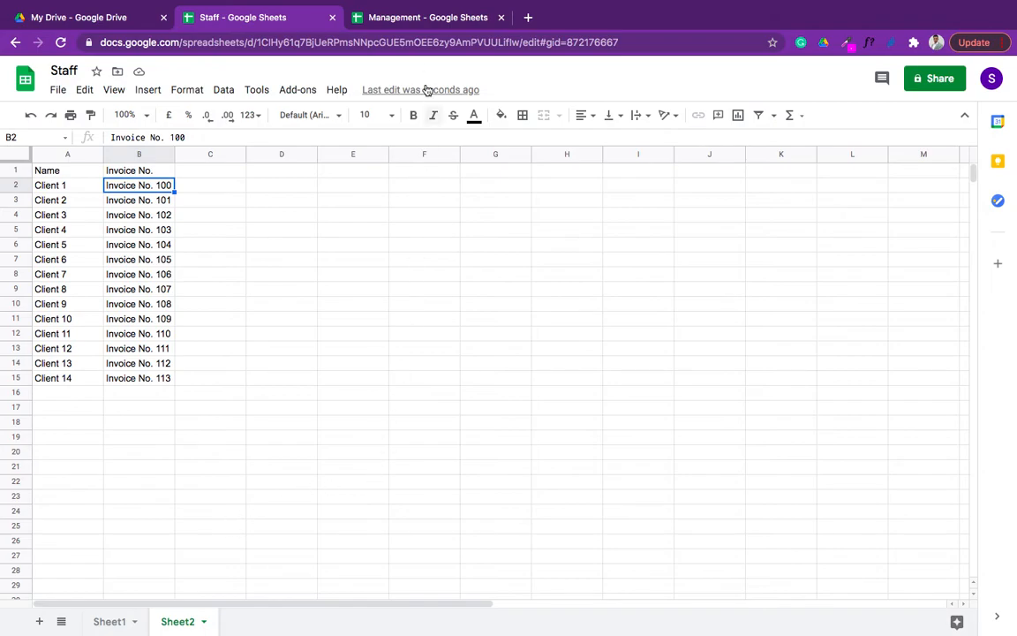
left_click(430, 25)
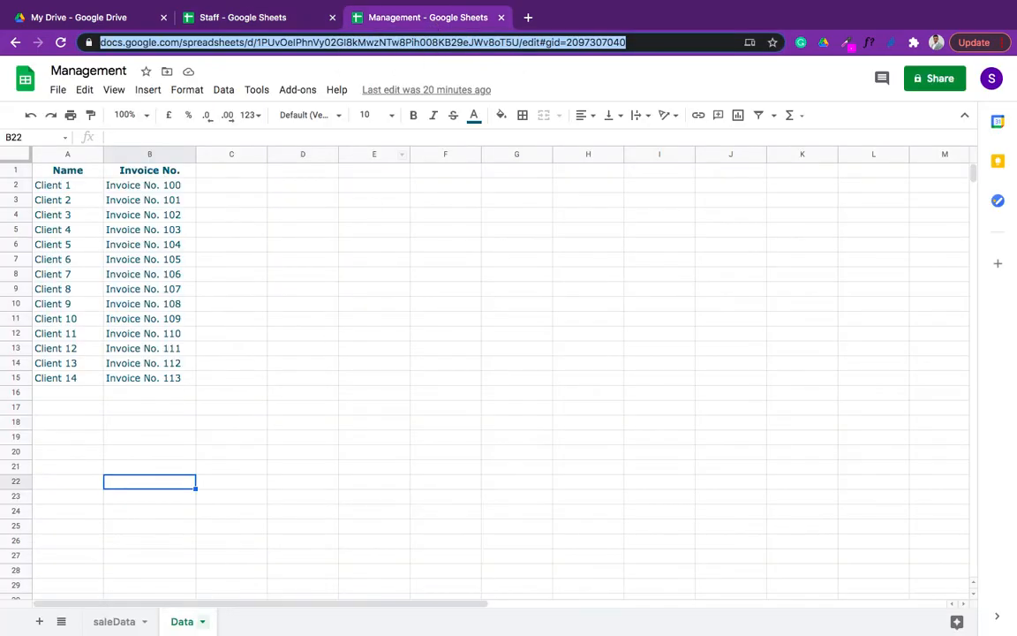
left_click(245, 22)
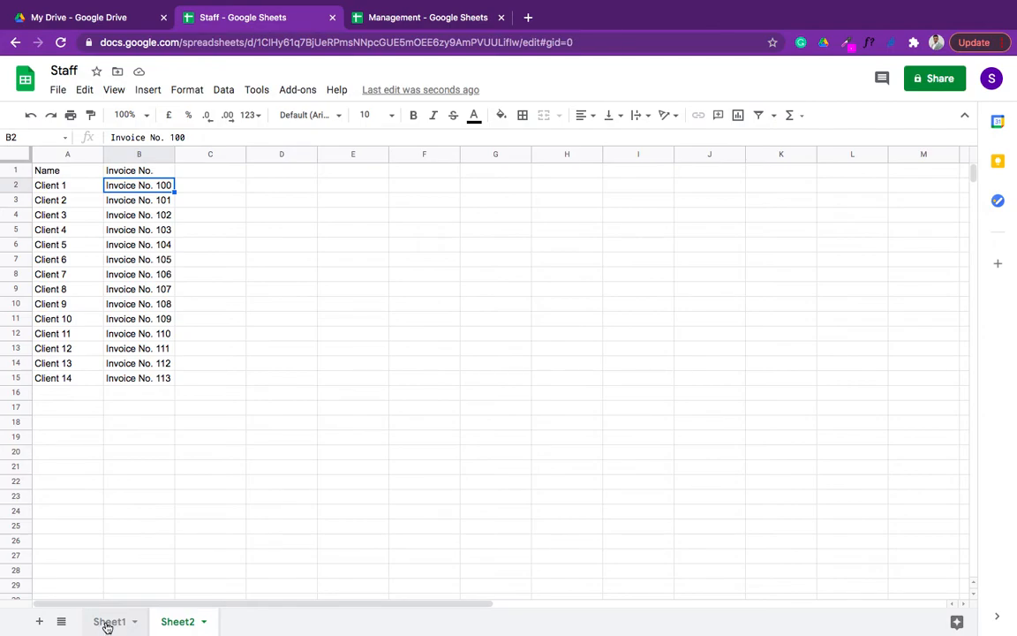
Open the data validation settings for the Invoice No. input cell B6 on Sheet1.
double_click(108, 622)
left_click(342, 449)
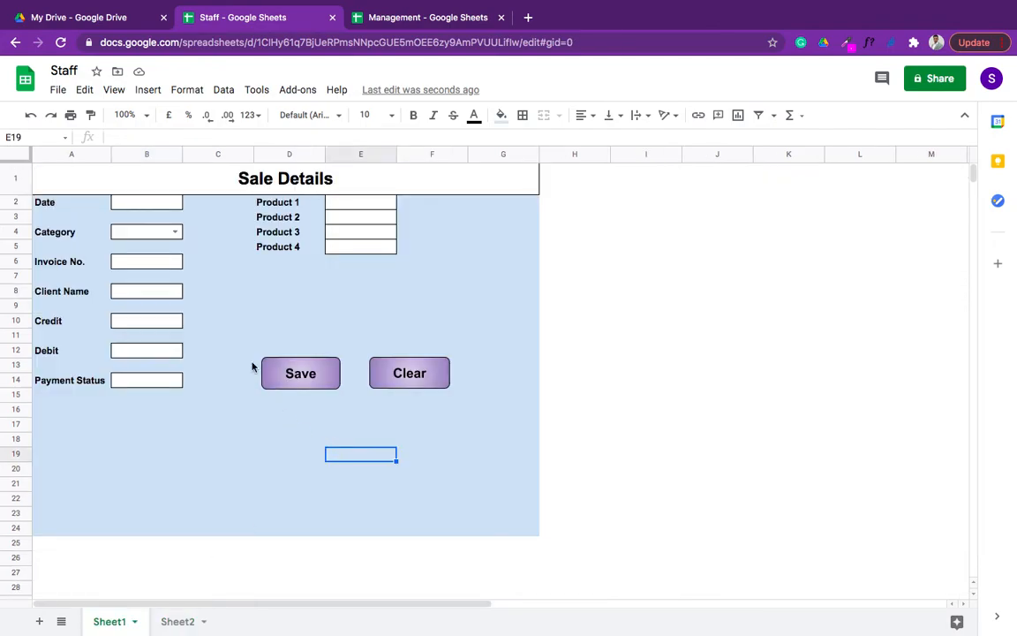
left_click(234, 323)
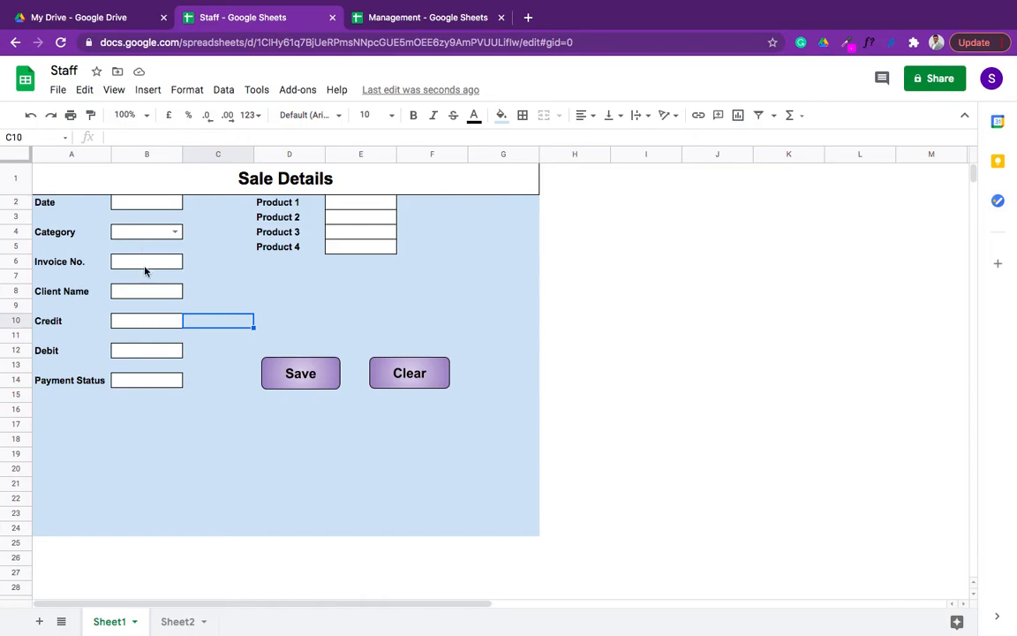
left_click(156, 263)
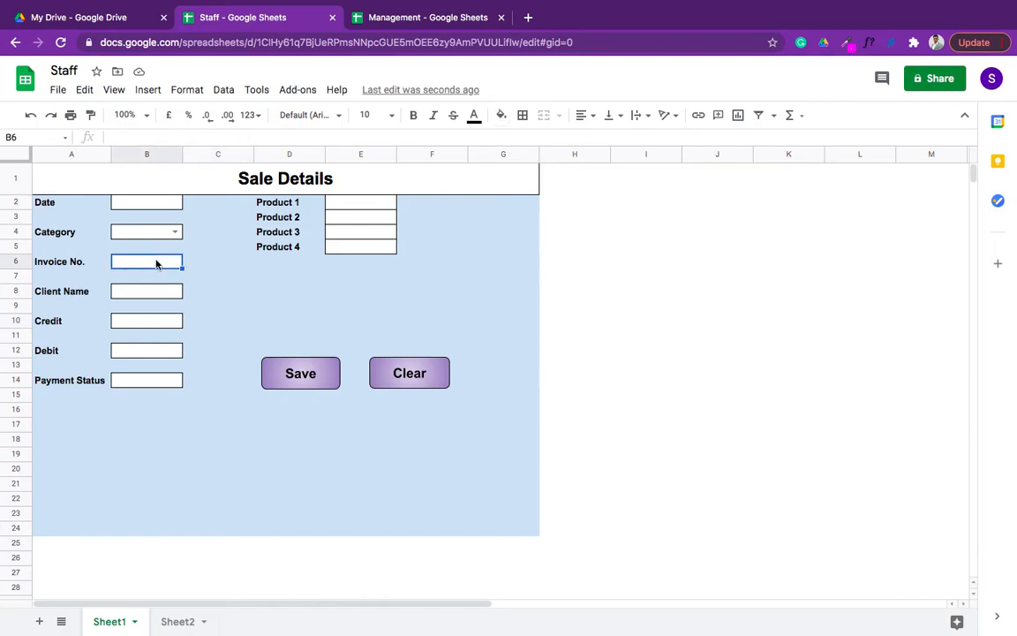
left_click(226, 91)
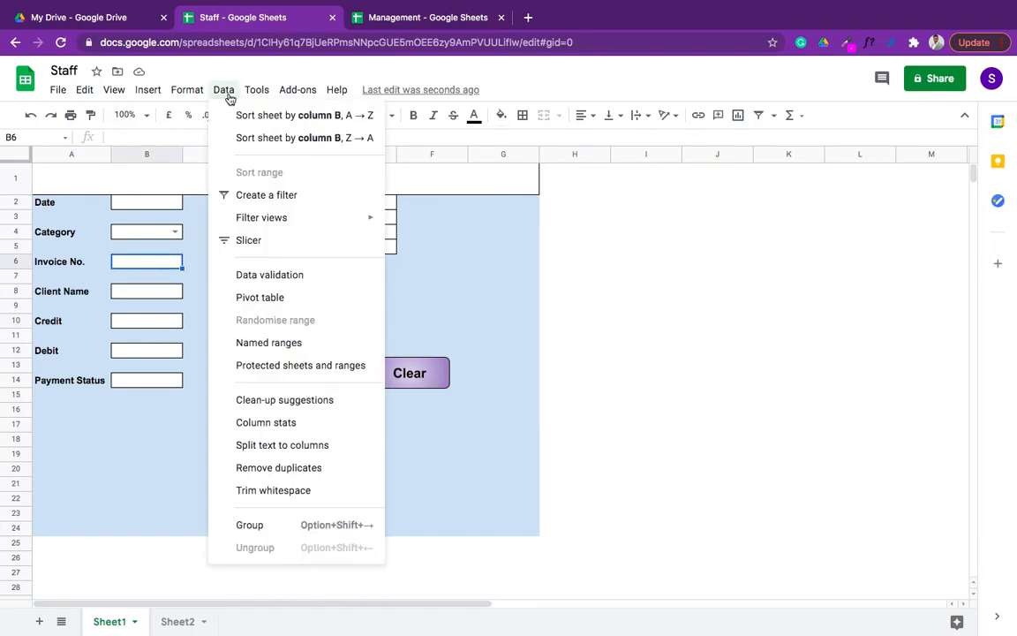
left_click(285, 277)
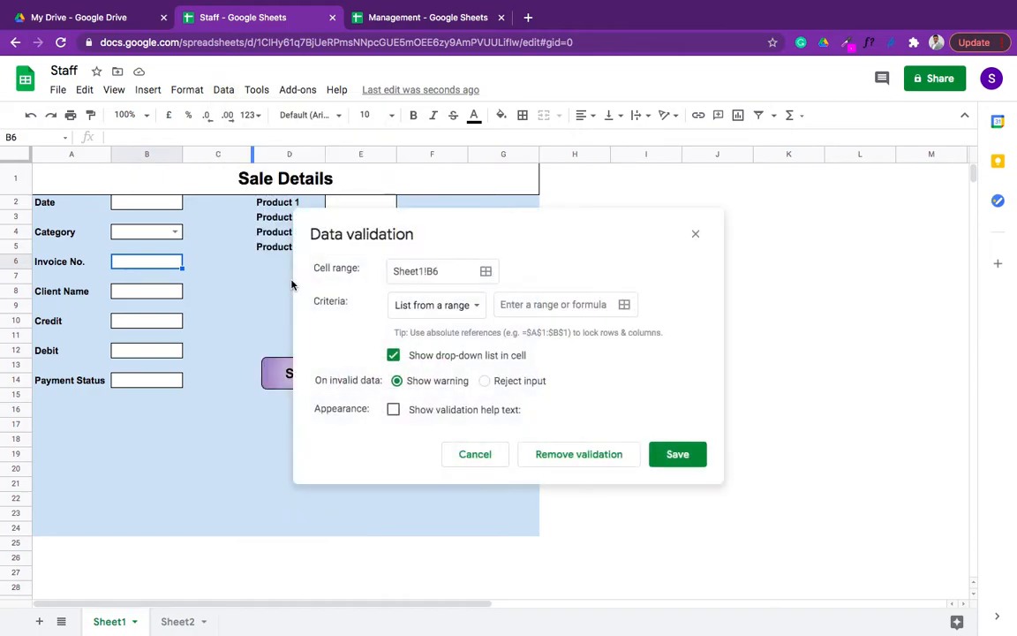
Validate the Invoice No. cell B6 with a list from Sheet2!B2:B, reject invalid input and save the rule.
left_click(624, 304)
left_click(357, 272)
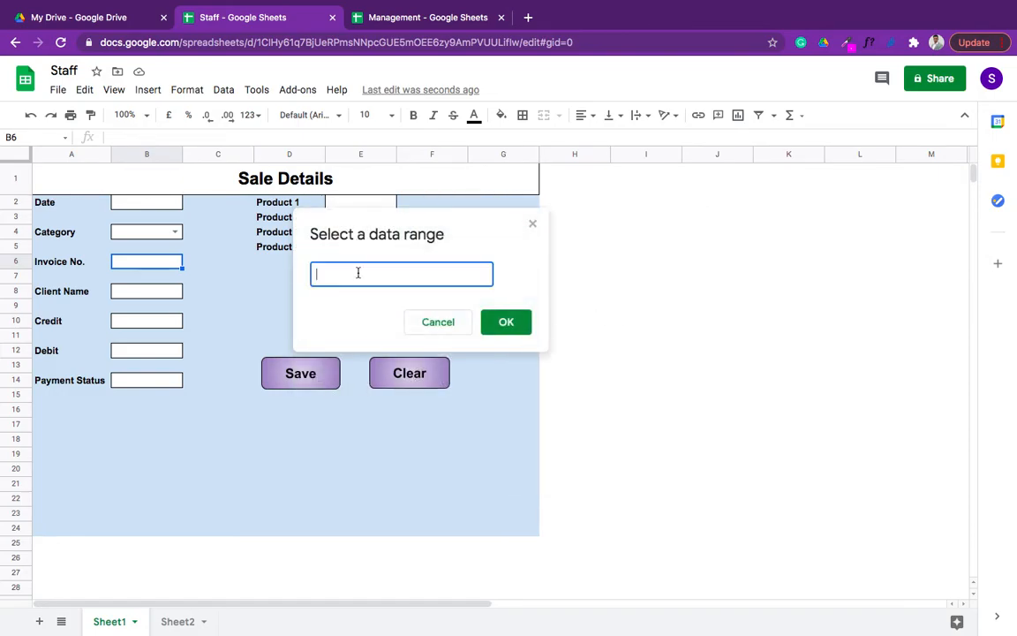
left_click(177, 622)
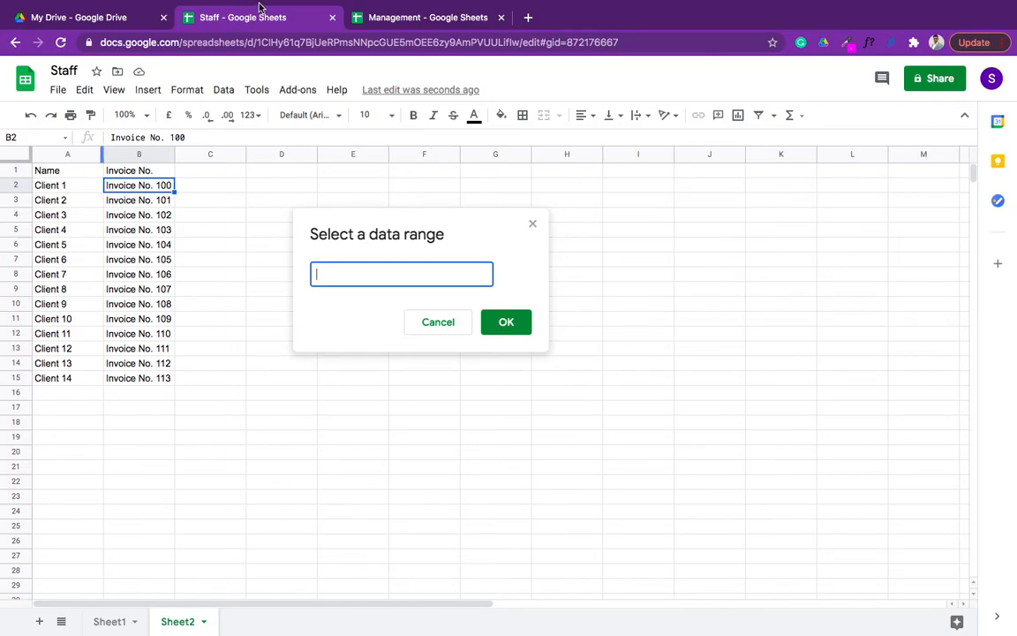
left_click(56, 188)
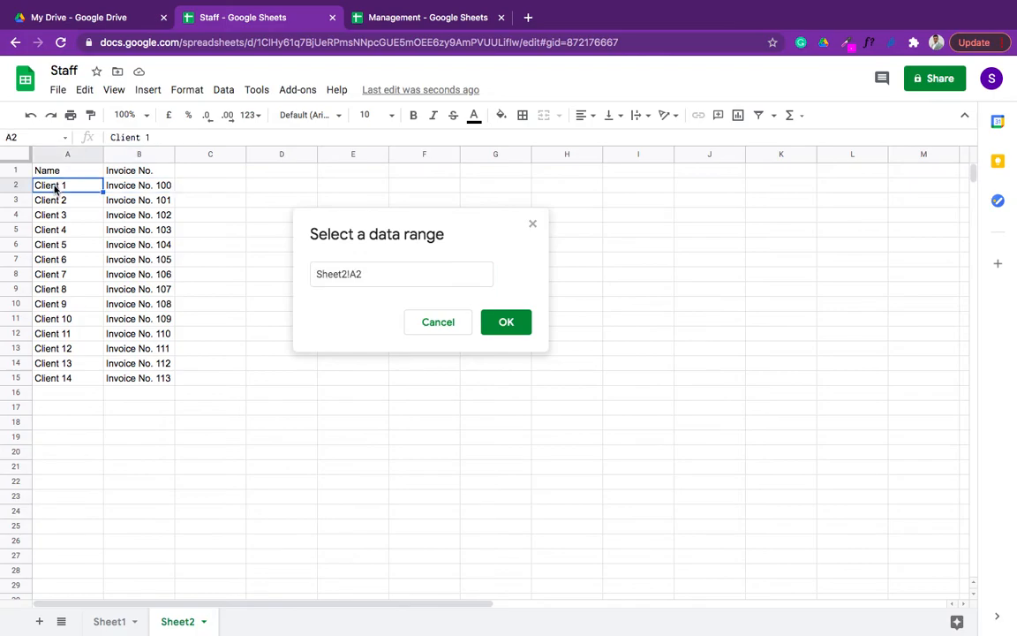
left_click(119, 186)
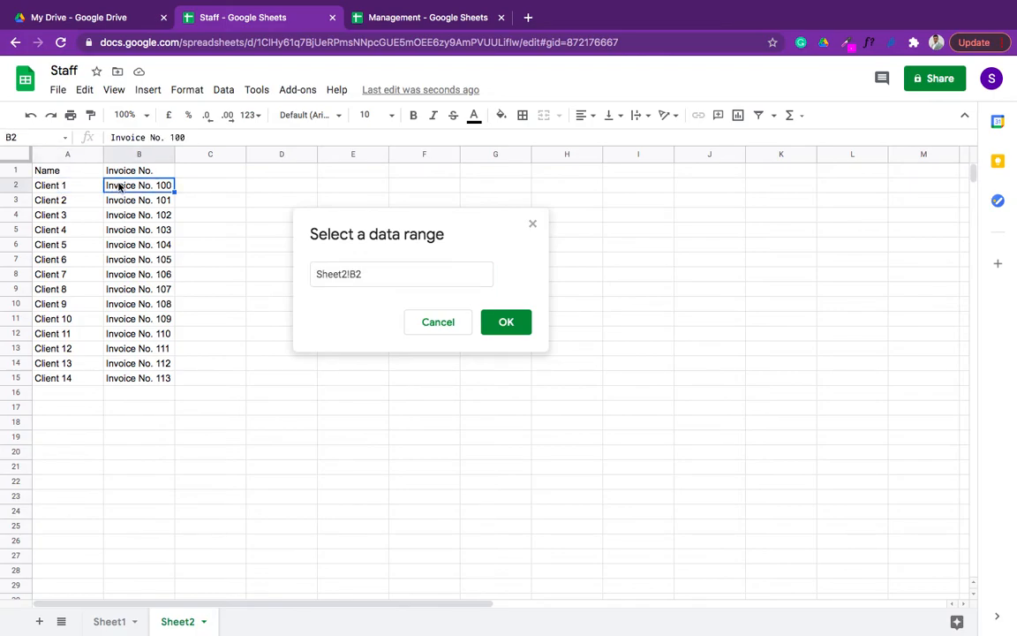
left_click_drag(119, 187, 132, 230)
left_click(403, 275)
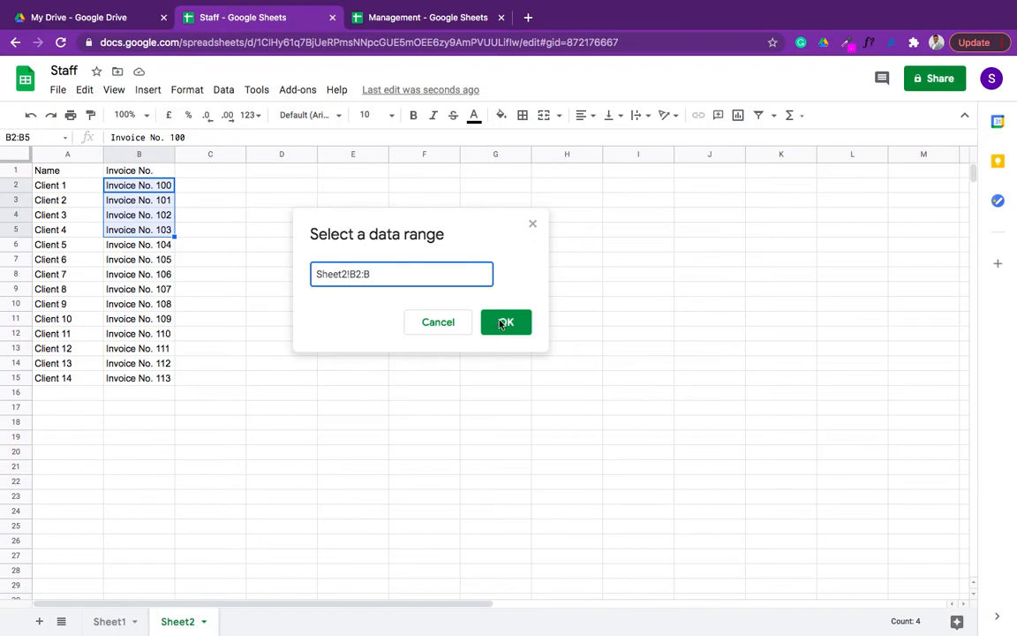
left_click(501, 324)
left_click(485, 381)
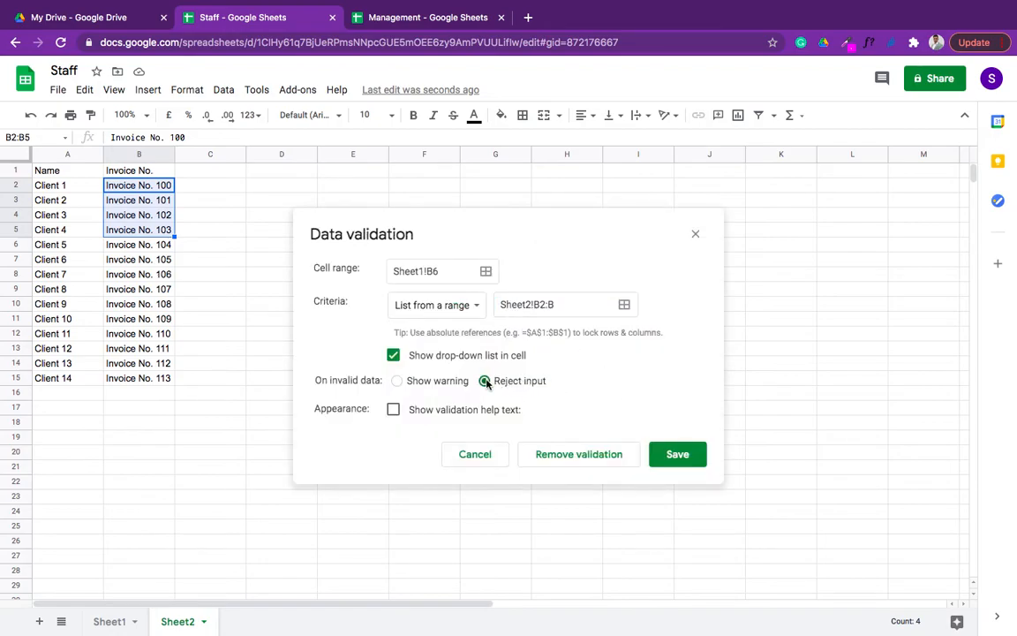
left_click(677, 454)
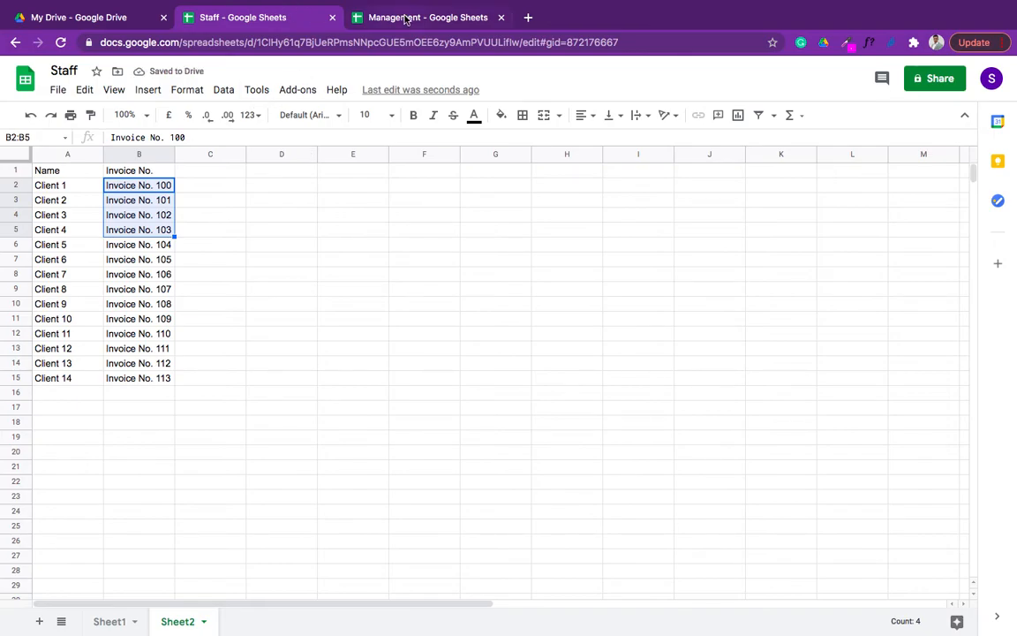
Check the Management source data, and review the Invoice No. and Category dropdown options on the Staff form.
left_click(406, 17)
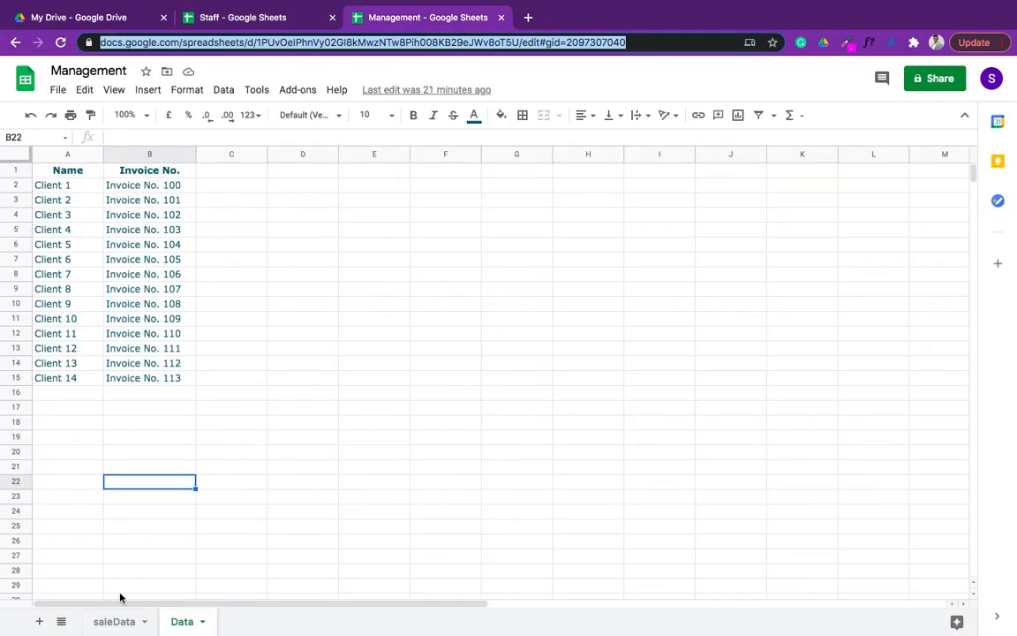
left_click(262, 20)
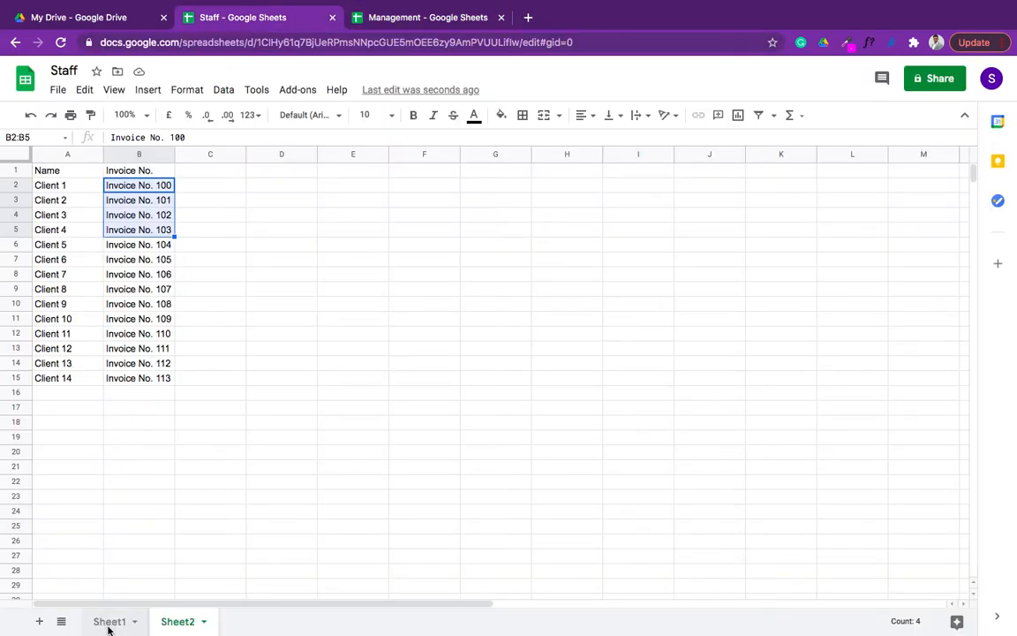
left_click(109, 622)
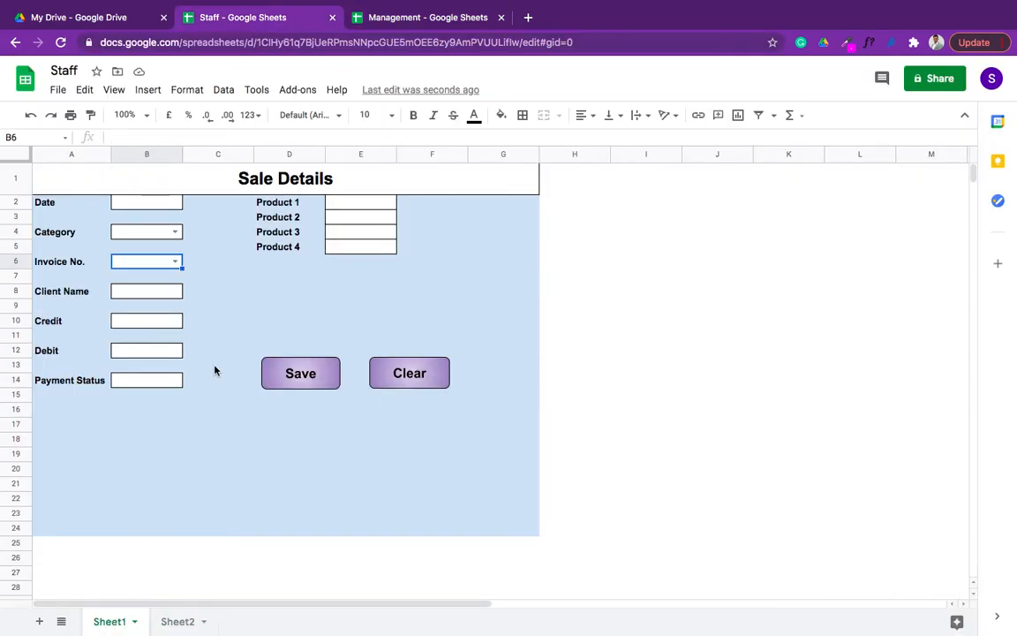
left_click(175, 261)
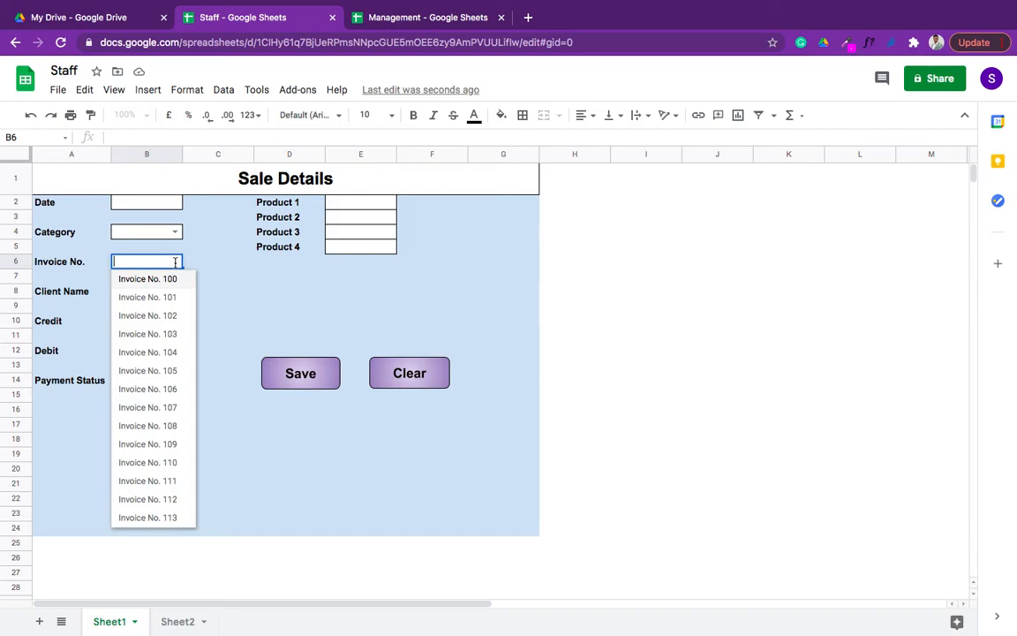
left_click(216, 291)
left_click(174, 231)
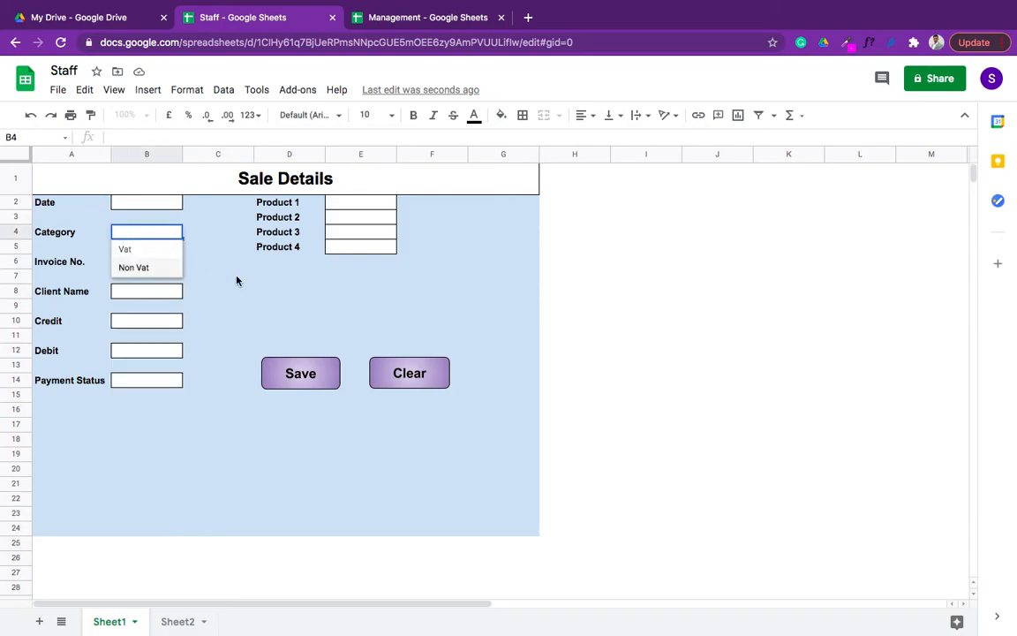
left_click(232, 279)
Validate the Client Name cell B8 with a list from Sheet2!A2:A, reject invalid input and save the rule.
left_click(143, 295)
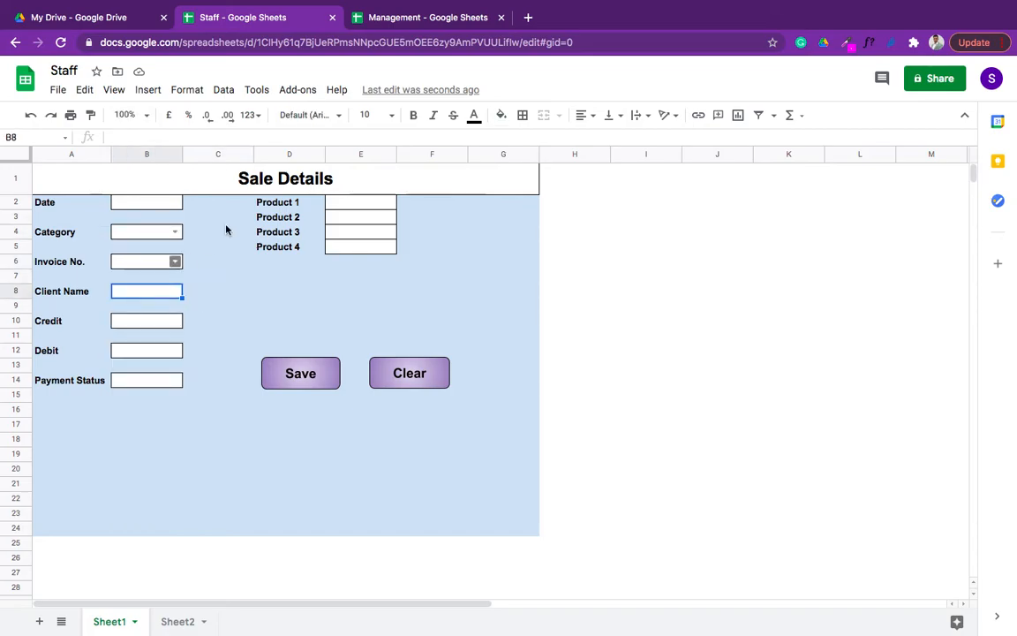
left_click(224, 92)
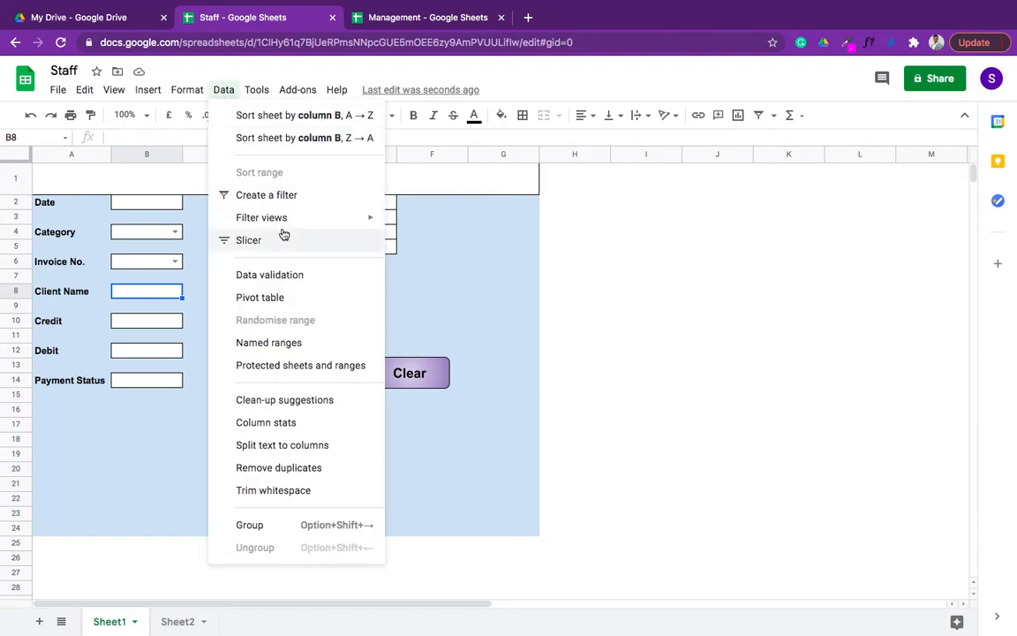
left_click(310, 280)
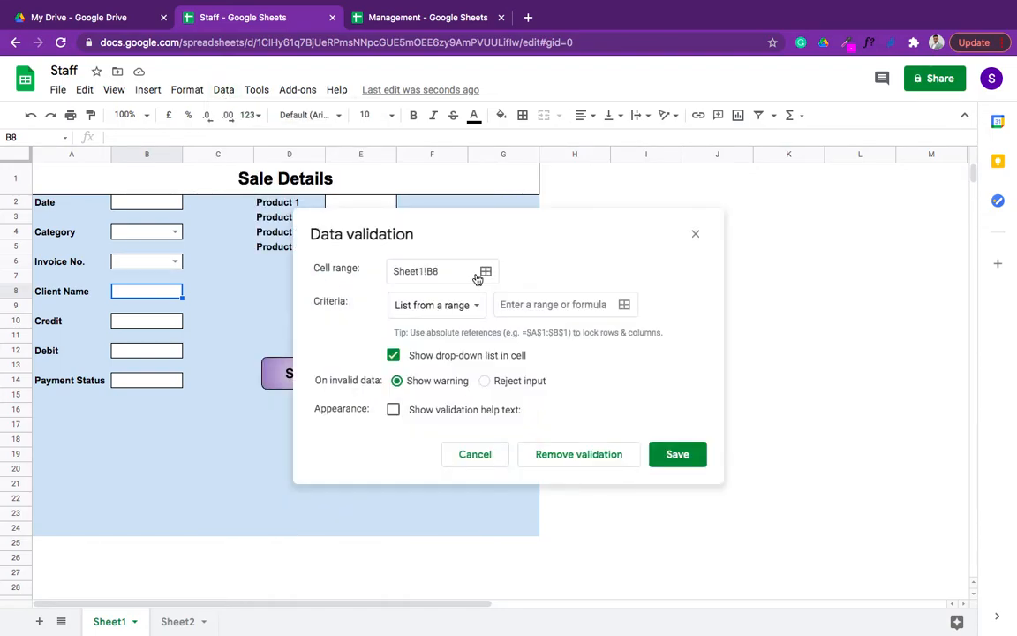
left_click(624, 305)
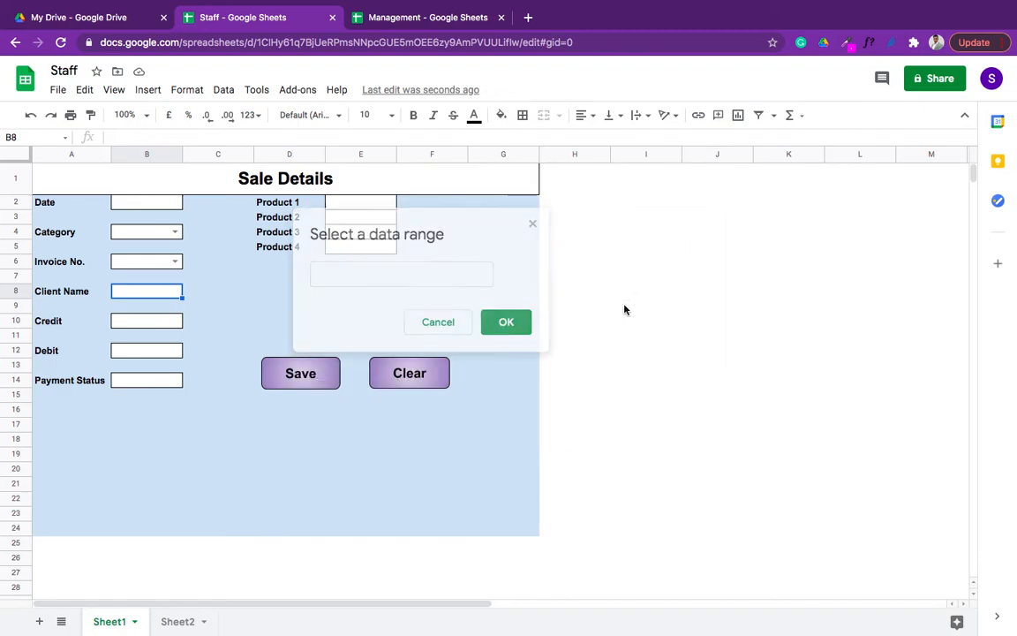
left_click(180, 620)
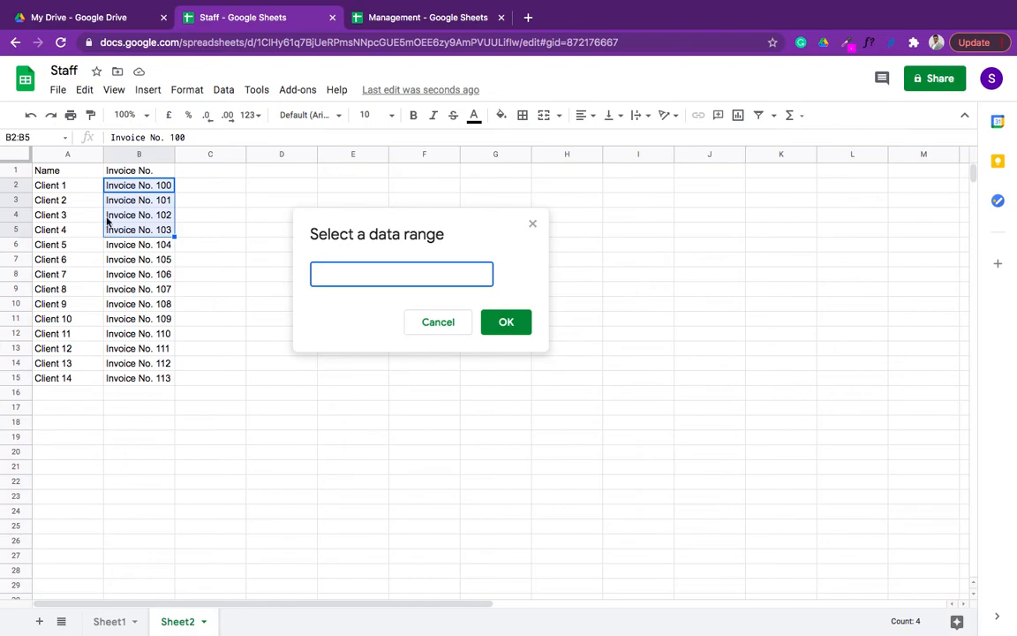
left_click(50, 188)
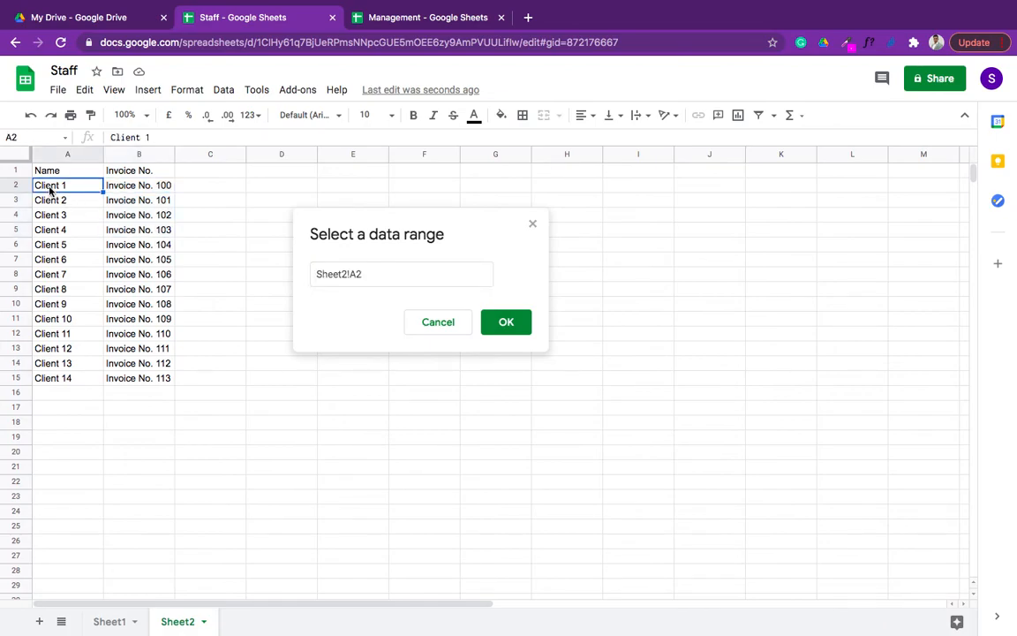
left_click(92, 201, "shift")
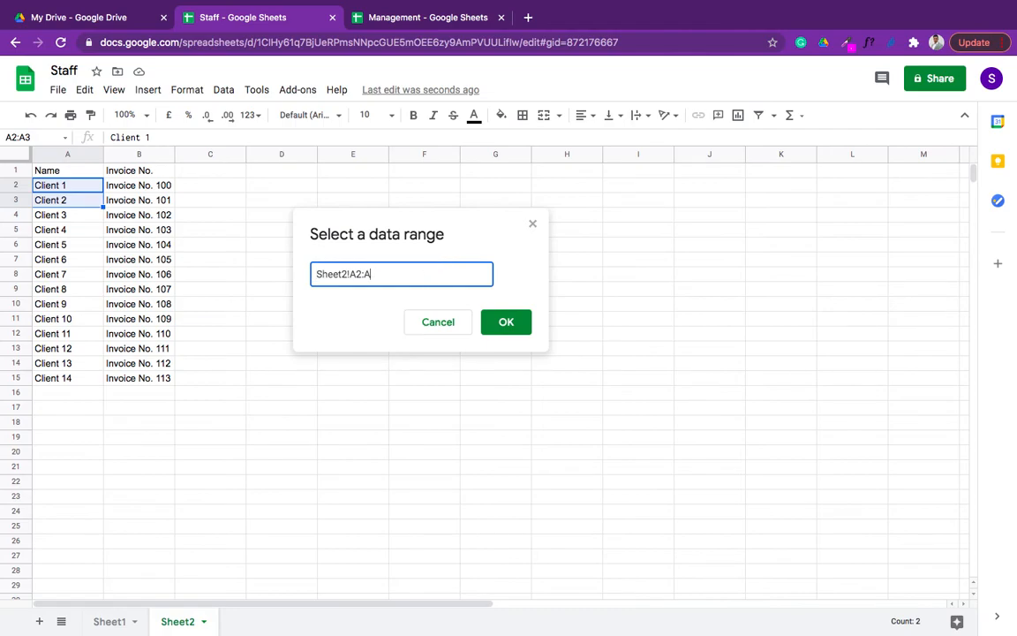
left_click(508, 322)
left_click(483, 381)
left_click(677, 453)
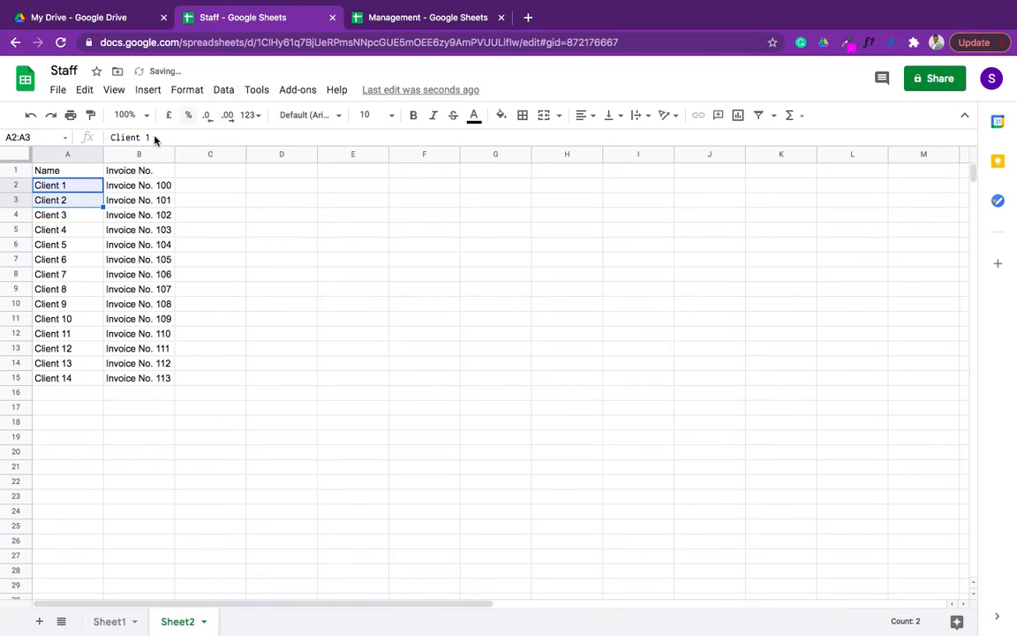
Review the options in the Client Name dropdown on Sheet1.
left_click(109, 624)
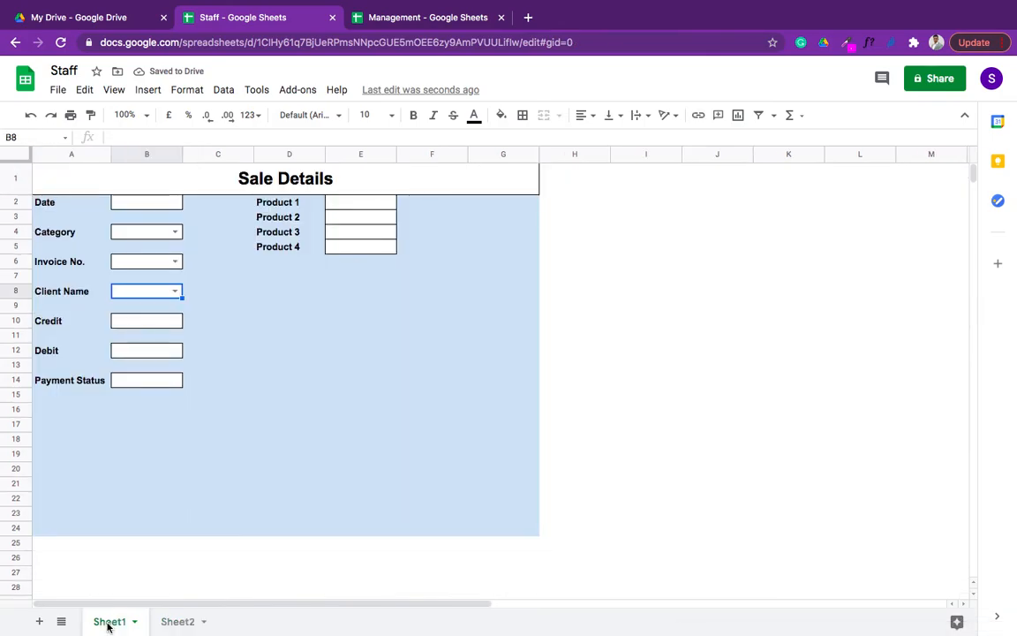
left_click(220, 396)
left_click(166, 459)
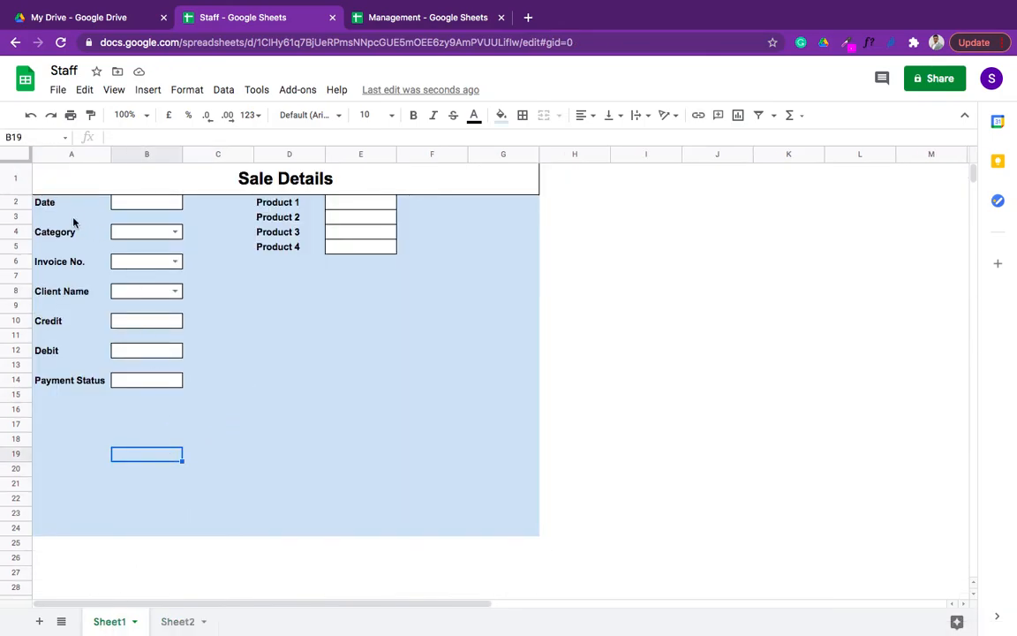
left_click(175, 291)
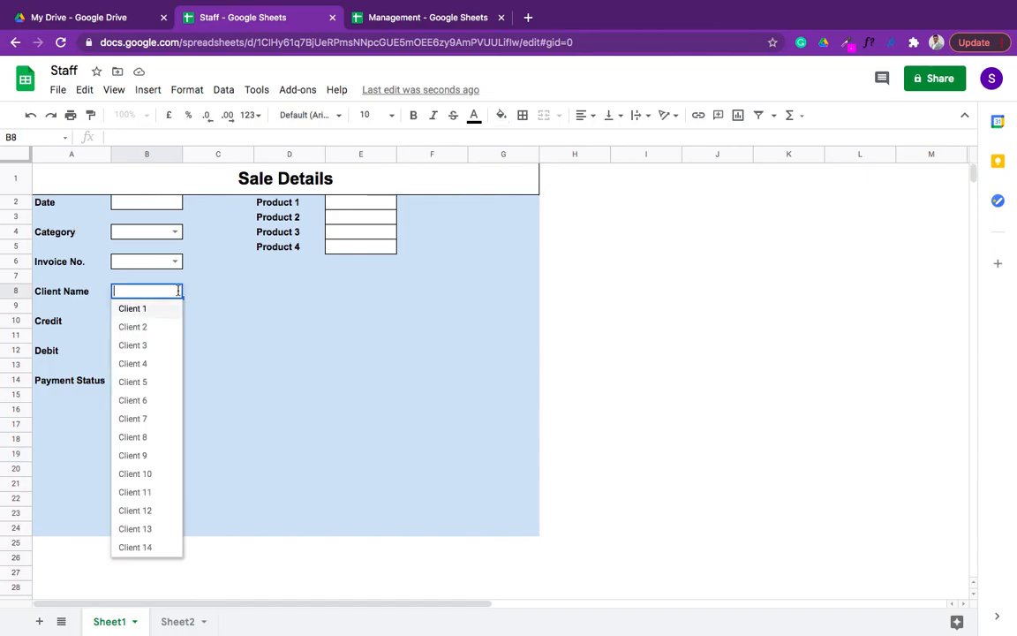
left_click(261, 471)
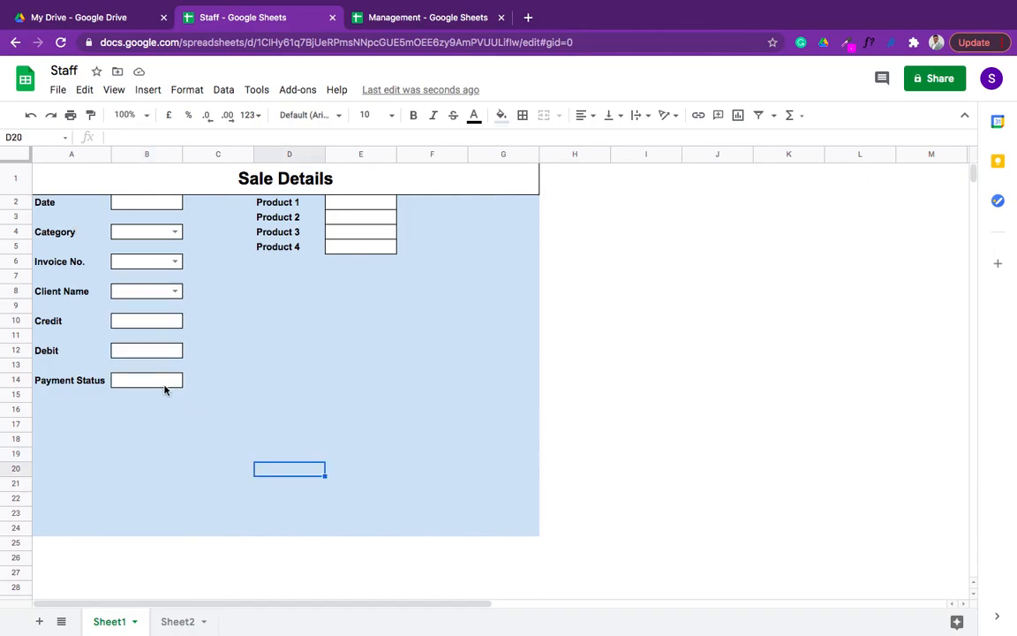
Apply the Number format to the Credit cell B10 and the Debit cell B12.
left_click(173, 325)
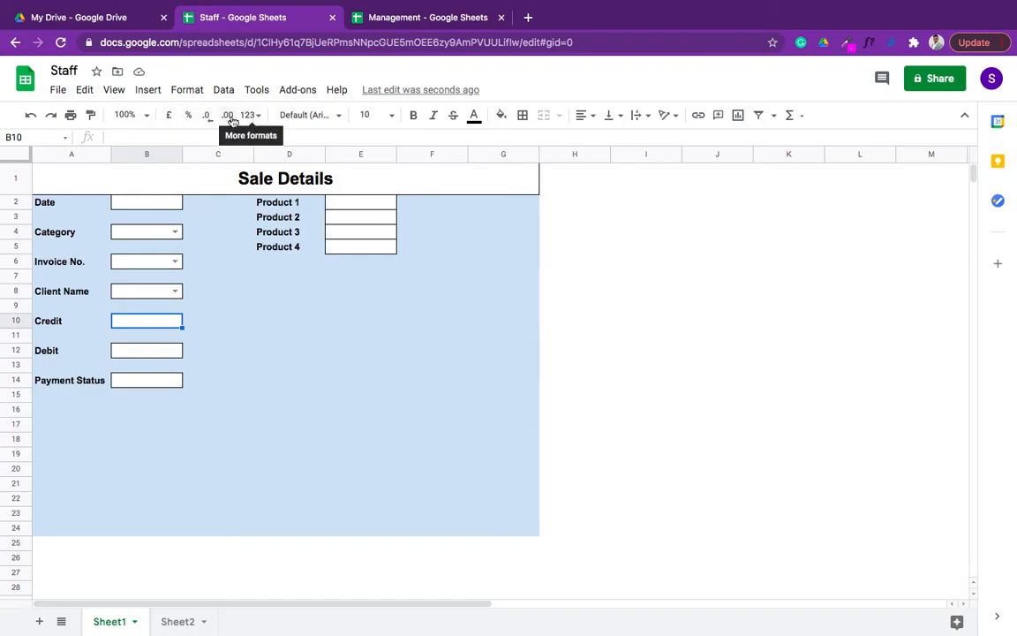
left_click(258, 116)
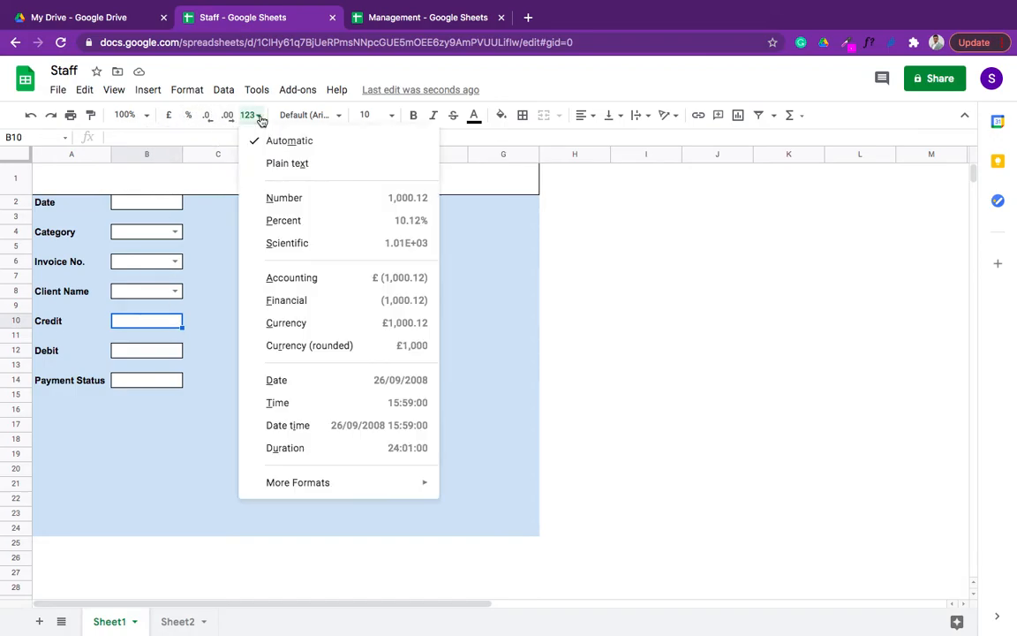
left_click(315, 205)
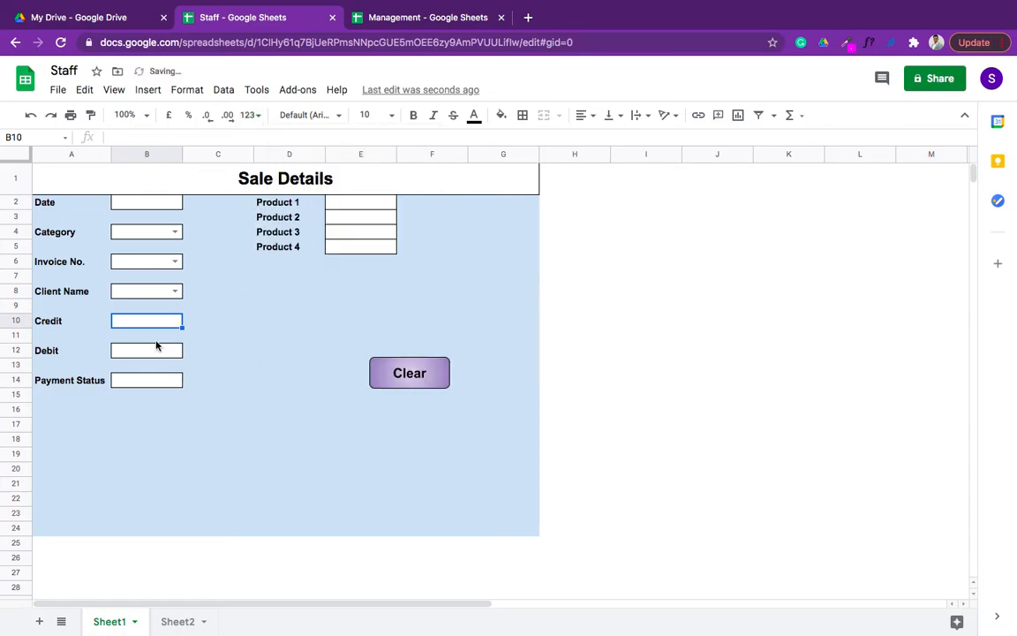
left_click(172, 353)
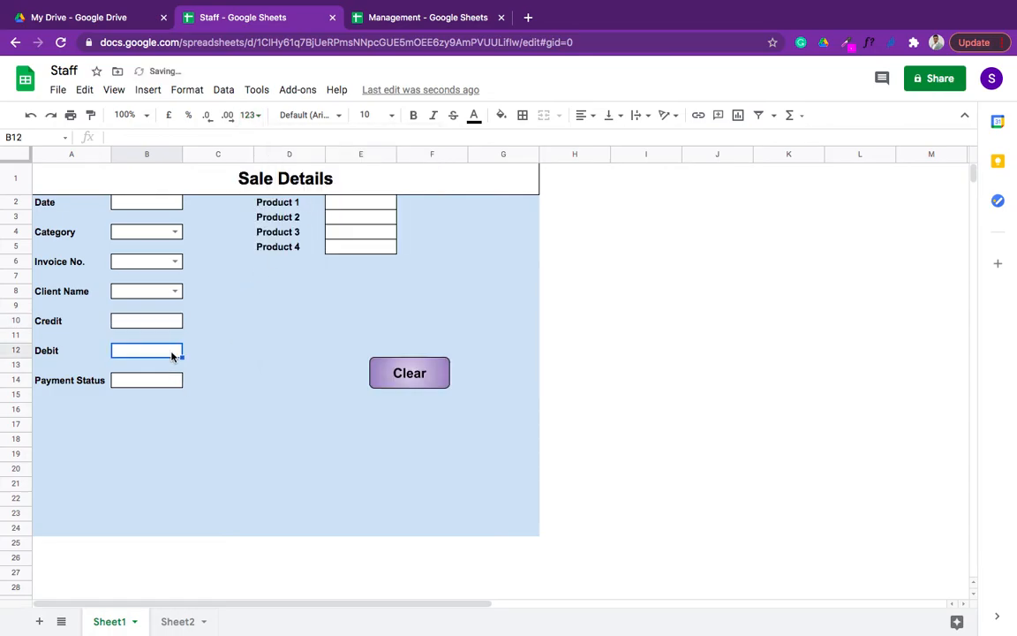
left_click(252, 116)
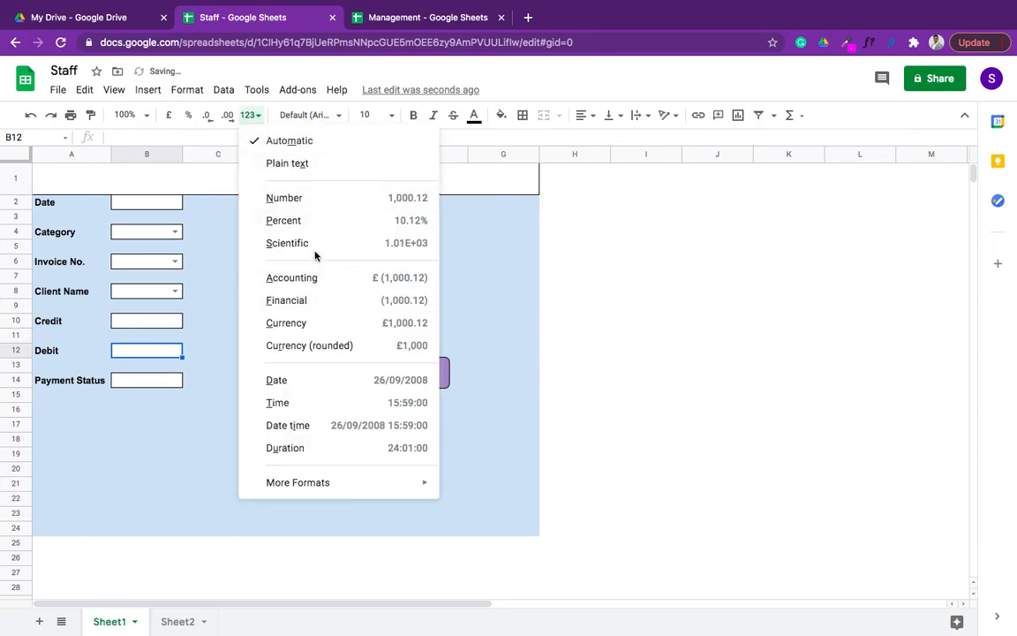
left_click(325, 204)
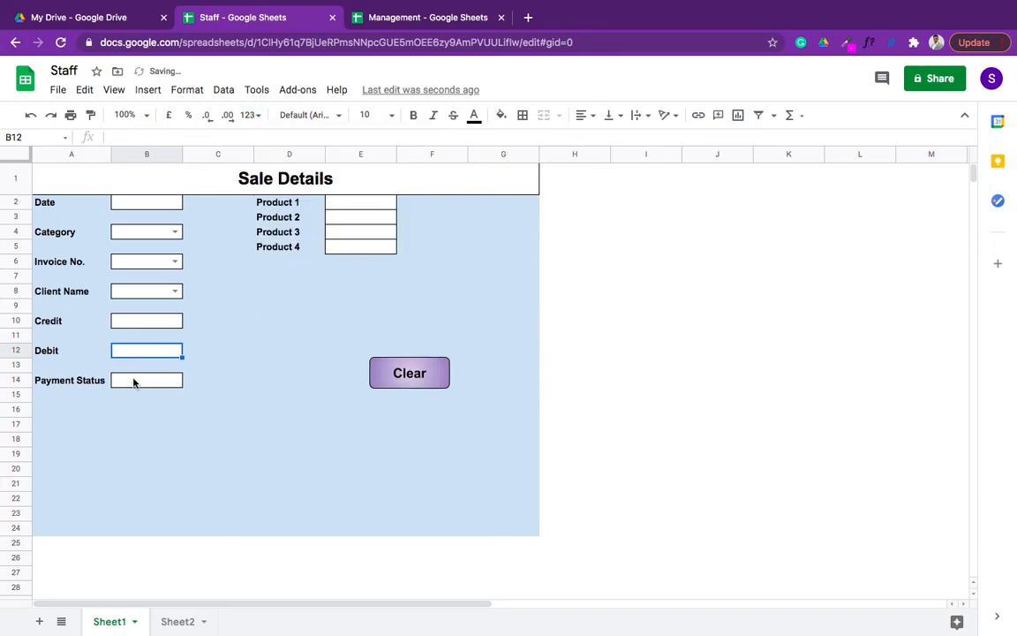
left_click(145, 385)
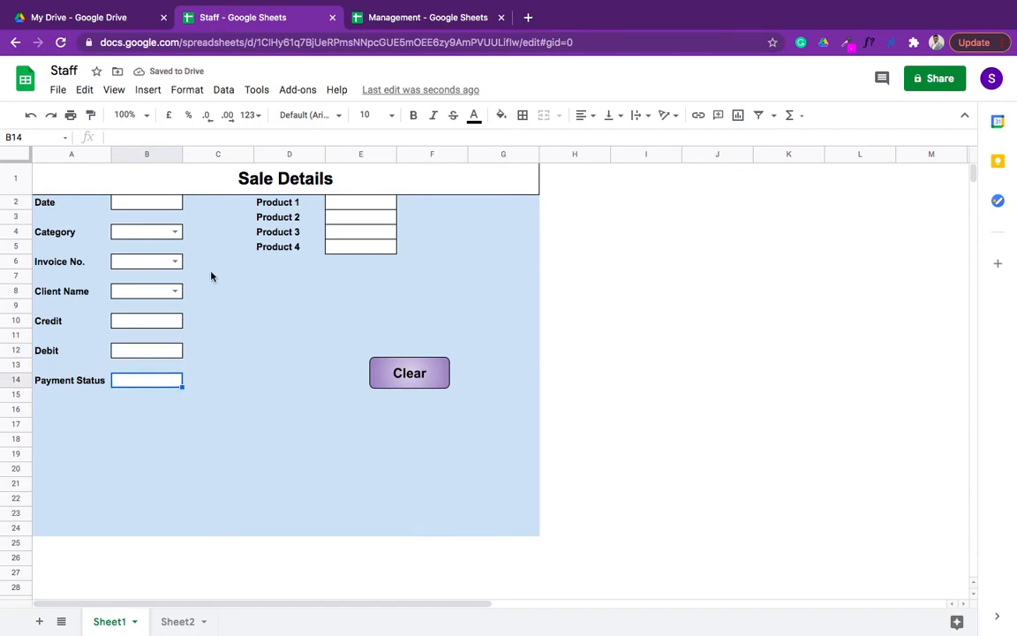
left_click(222, 91)
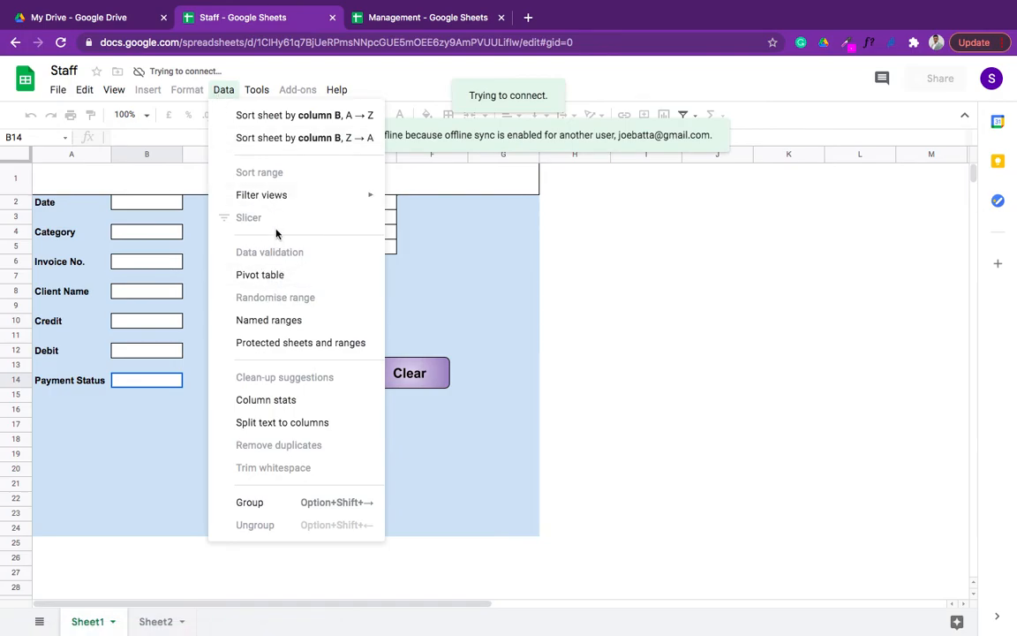
left_click(428, 265)
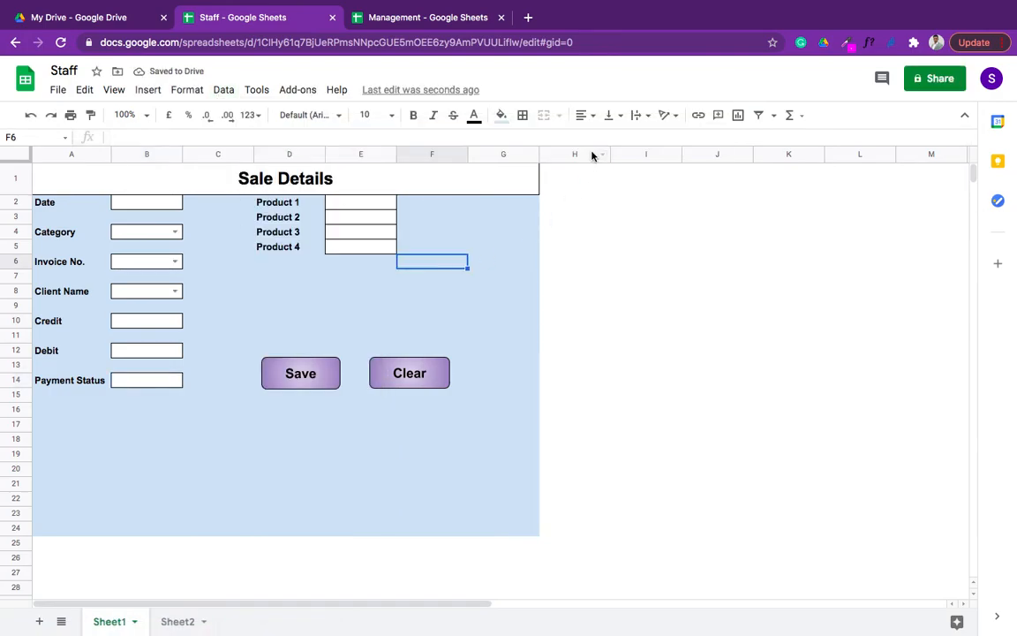
left_click(222, 90)
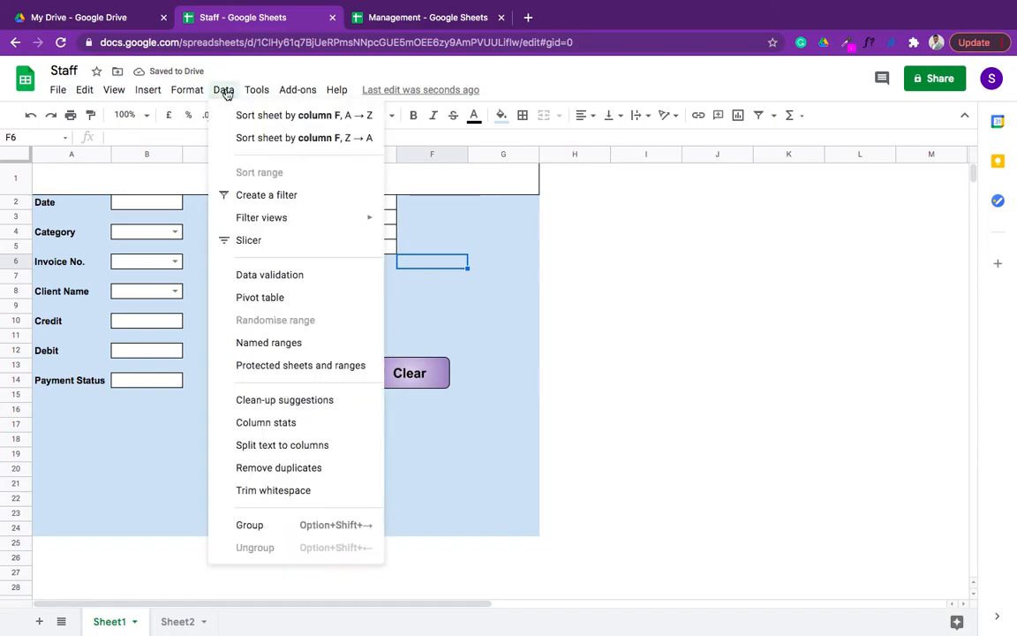
left_click(270, 275)
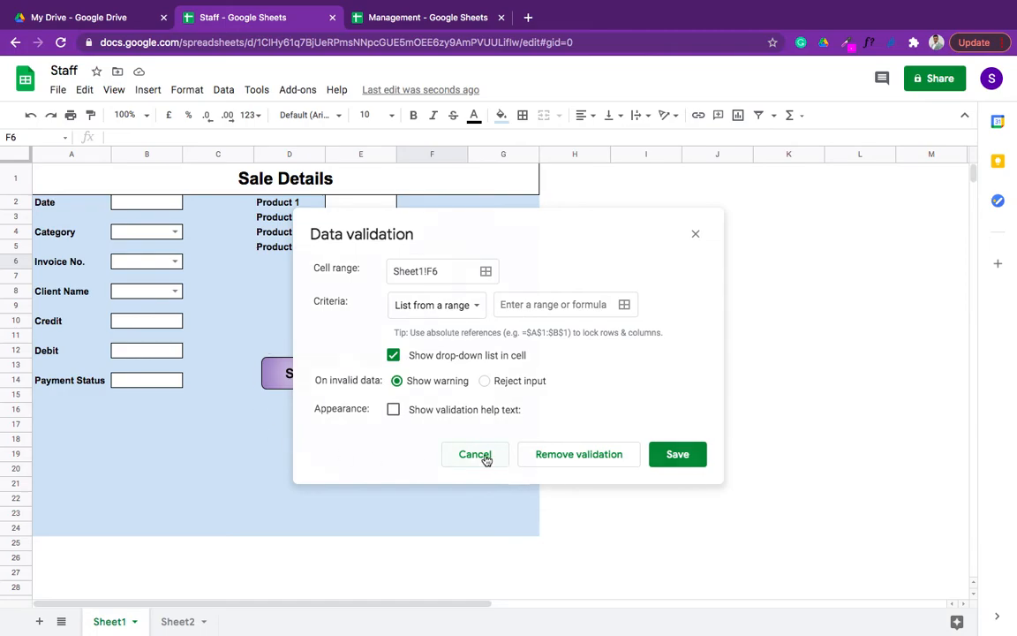
left_click(475, 453)
Validate the Payment Status cell B14 with the list of items "Paid, Pending", reject invalid input and save the rule.
left_click(150, 382)
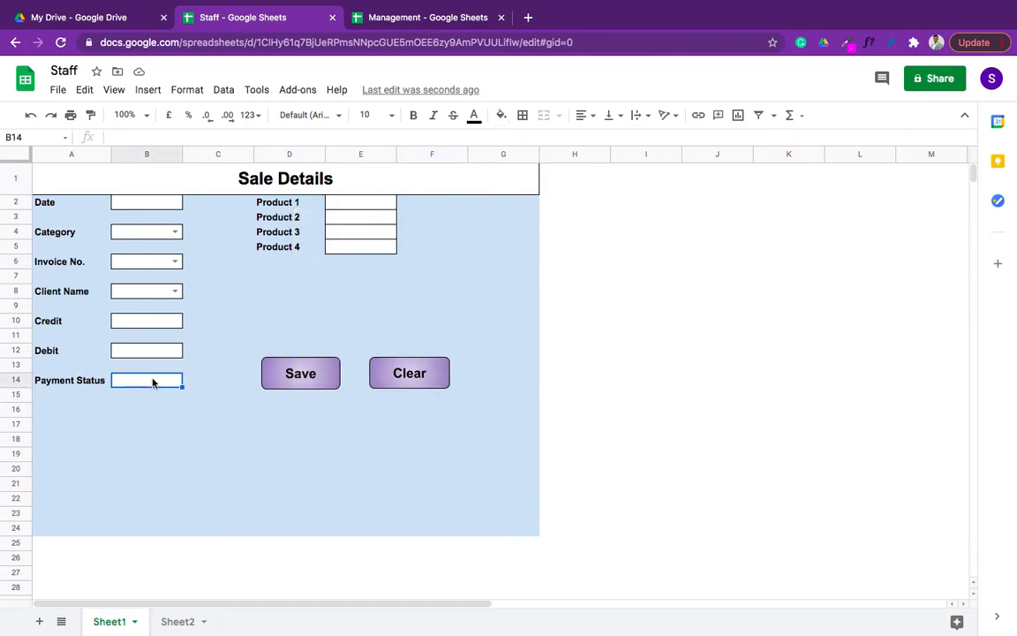
left_click(223, 91)
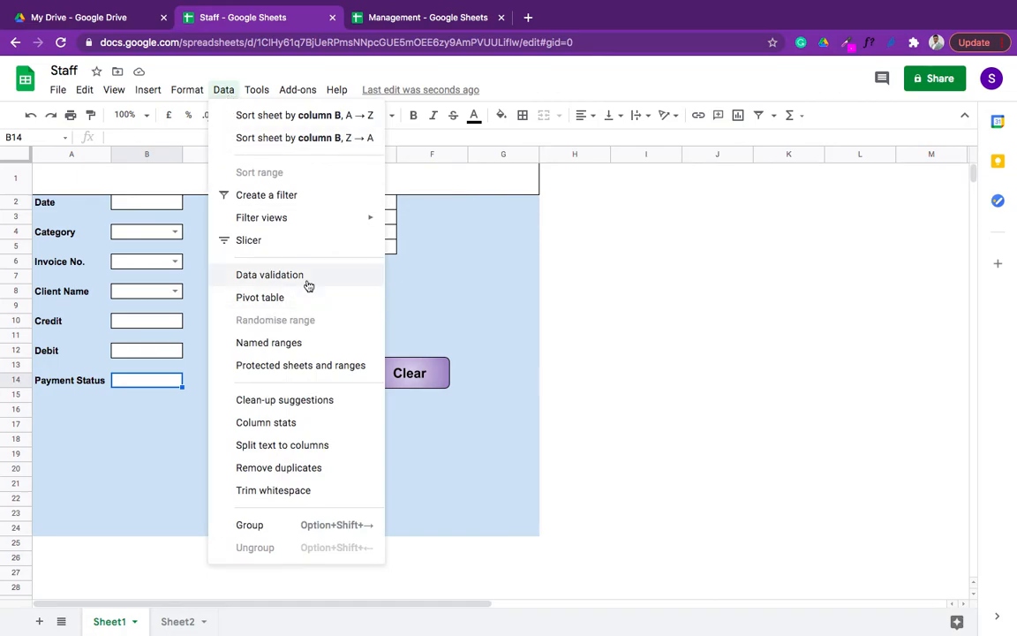
left_click(269, 276)
left_click(485, 381)
left_click(477, 304)
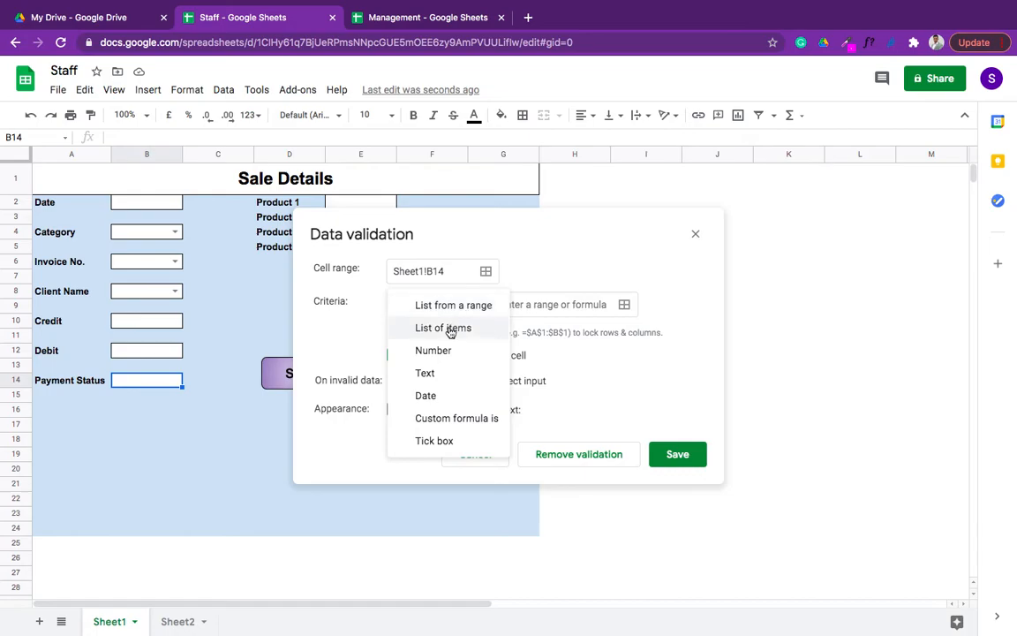
left_click(450, 328)
left_click(514, 304)
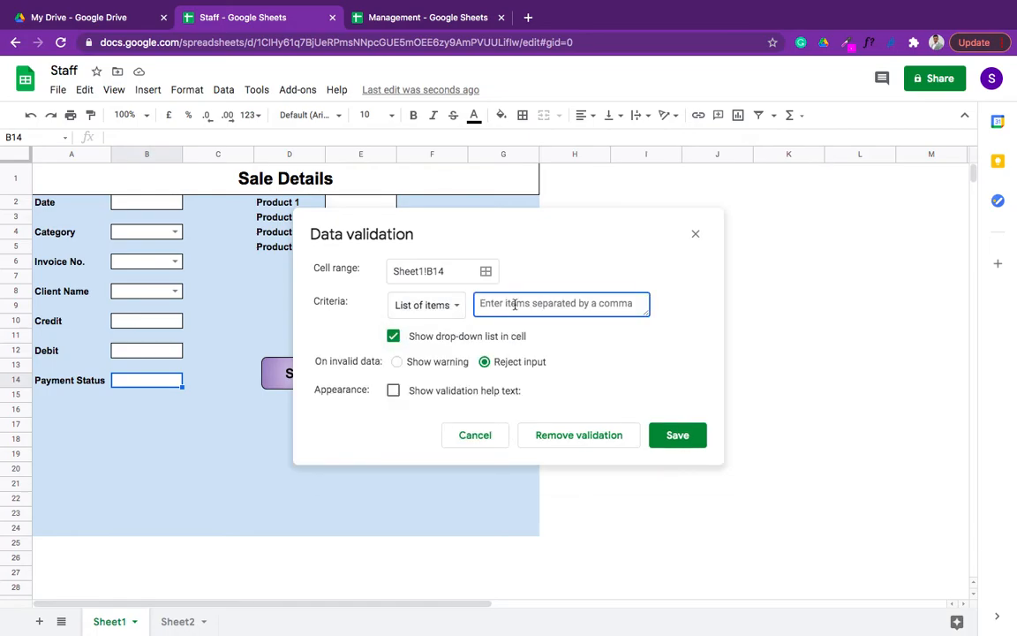
type("Paid, Pending")
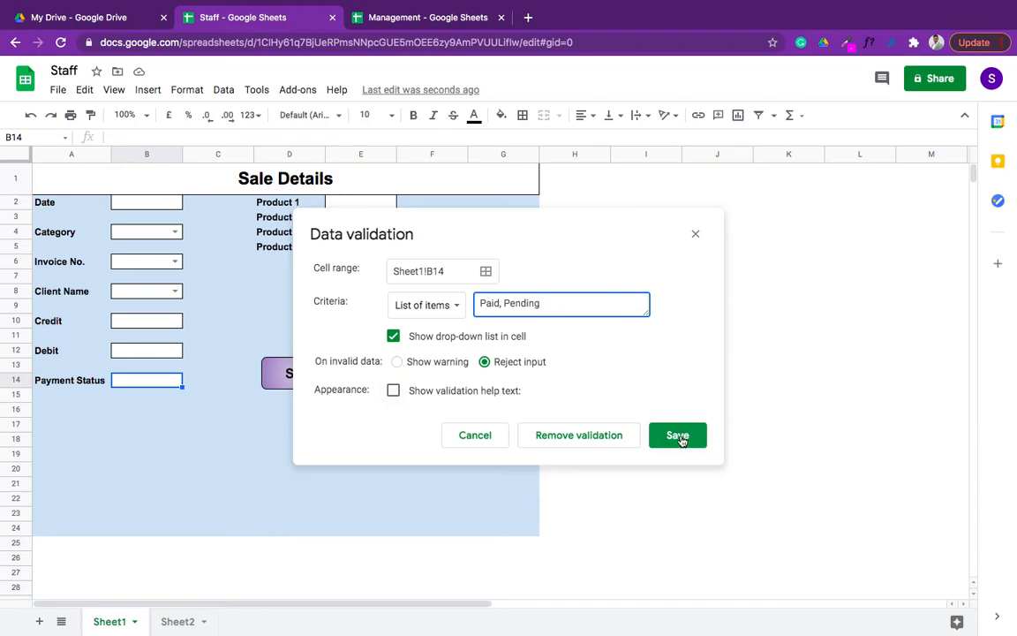
left_click(678, 437)
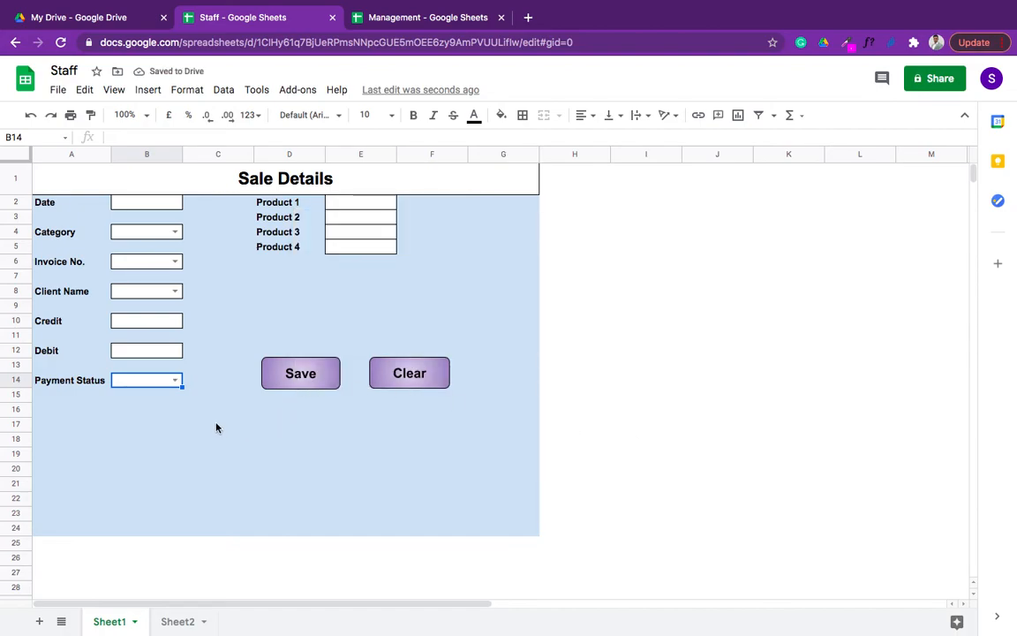
Review the Payment Status dropdown options and the Product 1 to Product 4 entry cells.
left_click(175, 380)
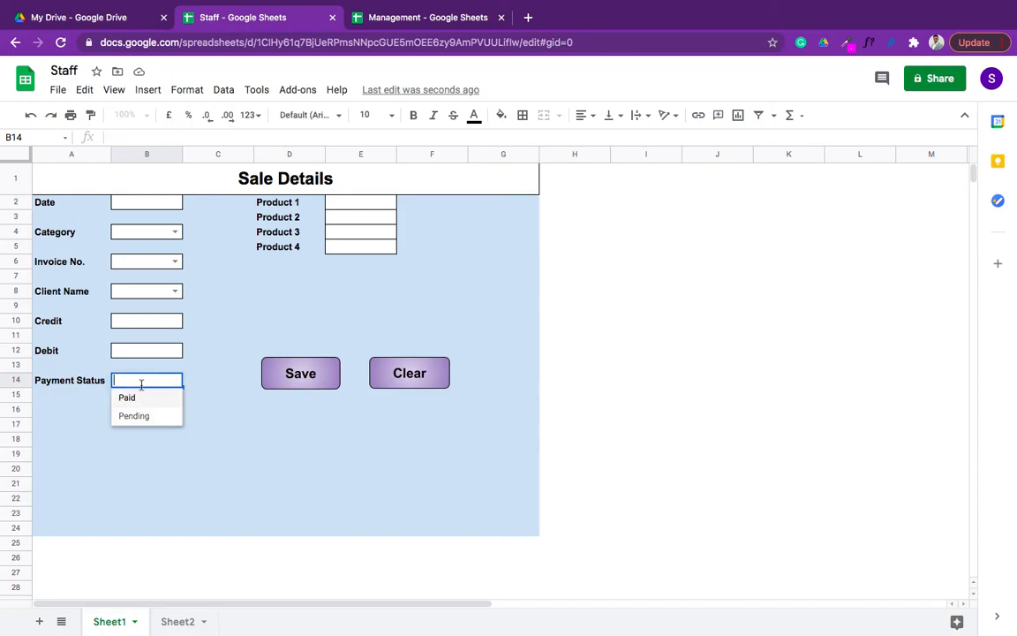
left_click(274, 418)
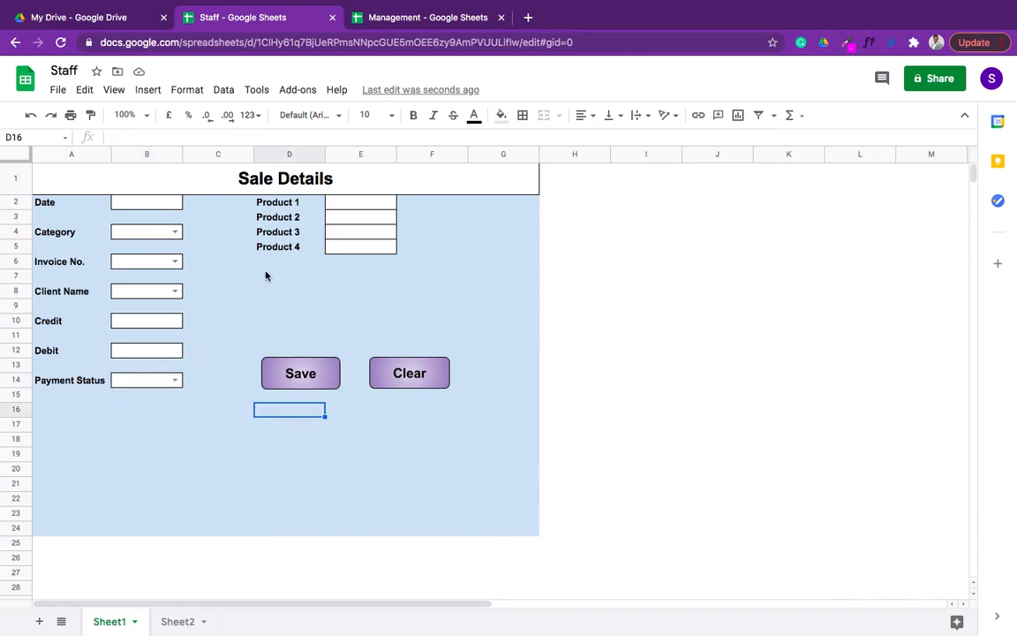
left_click(384, 206)
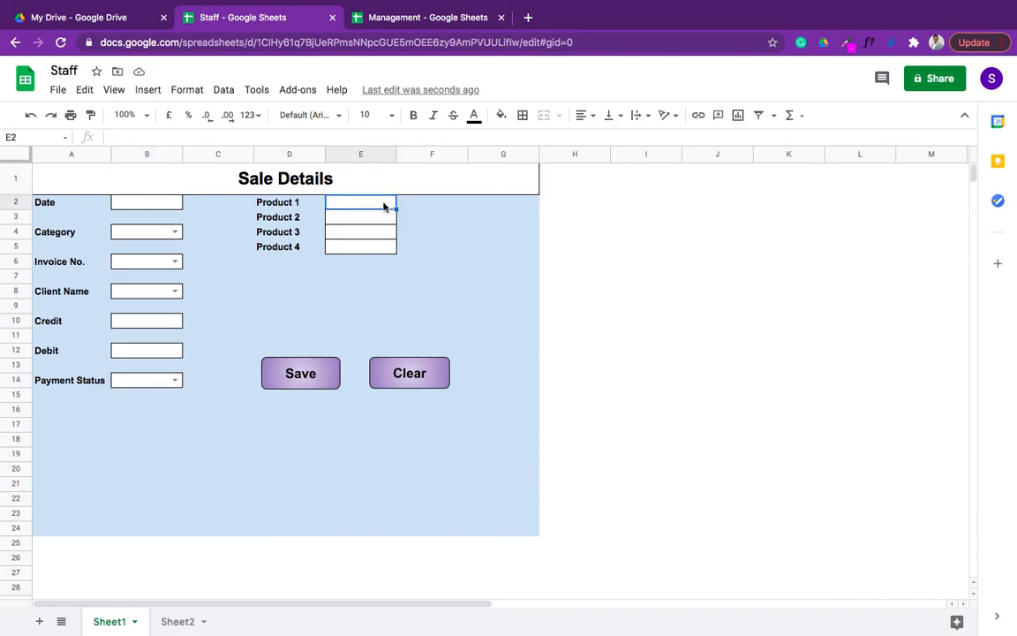
left_click(388, 218)
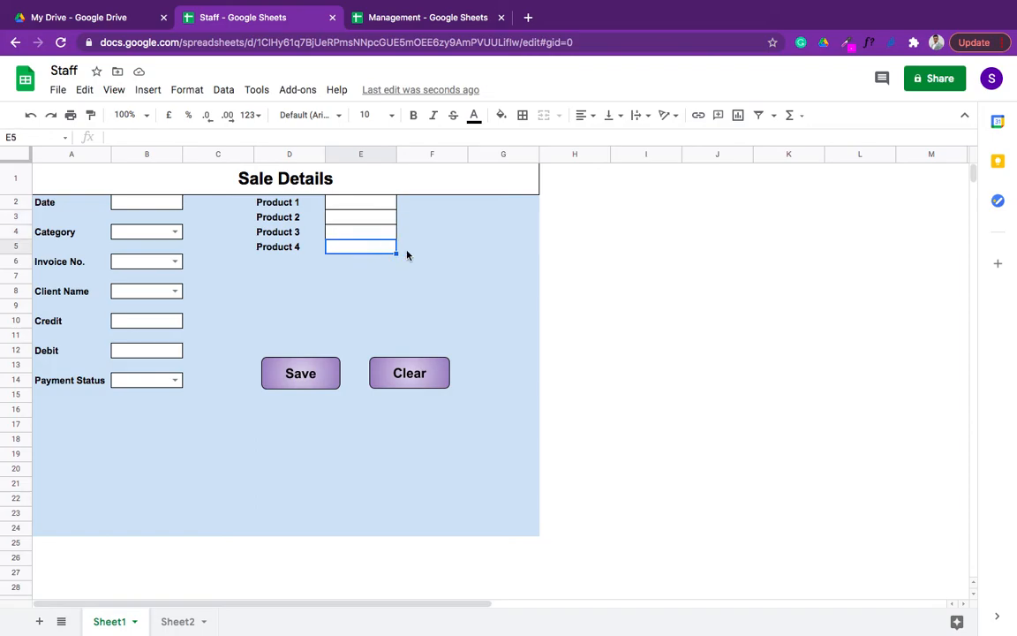
left_click(434, 250)
scroll(238, 321, "down", 2)
scroll(238, 320, "up", 2)
Fill the merged Sale Details title cell A1:G1 with a light pink colour.
left_click(83, 183)
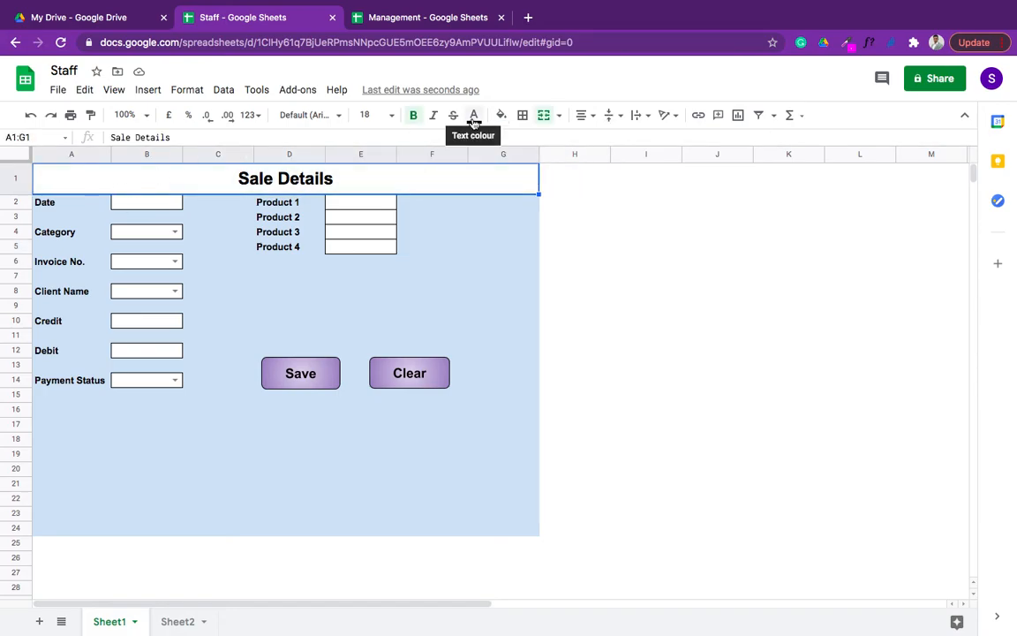
left_click(501, 114)
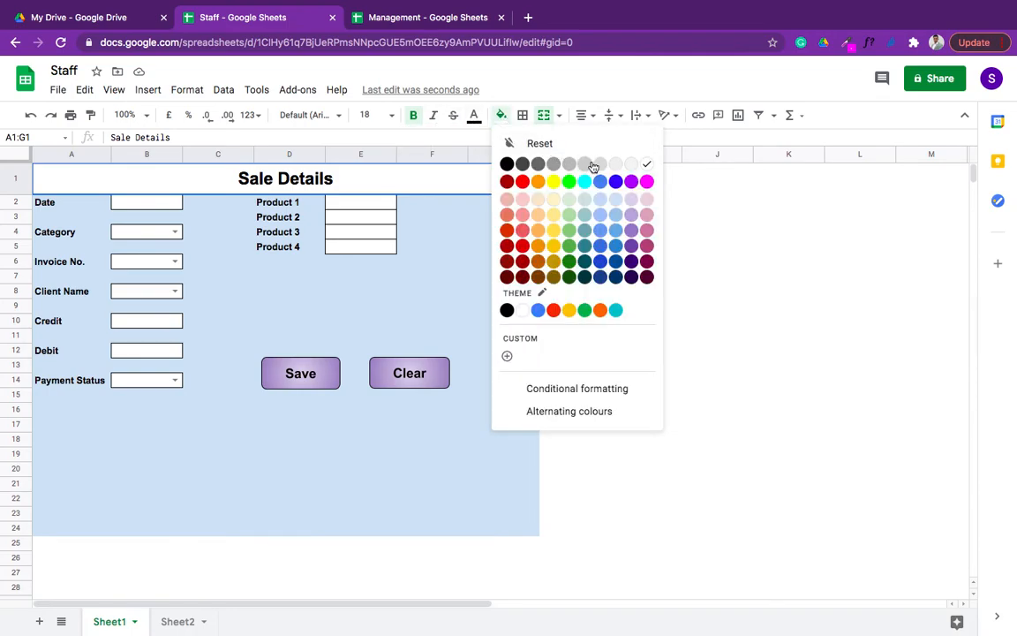
left_click(646, 199)
left_click(620, 220)
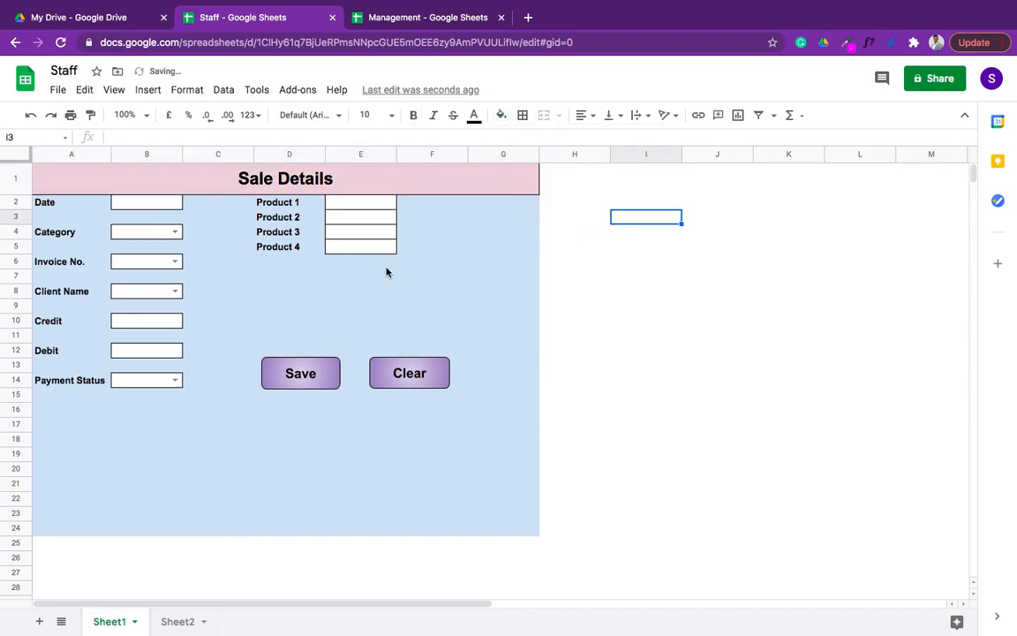
left_click(597, 311)
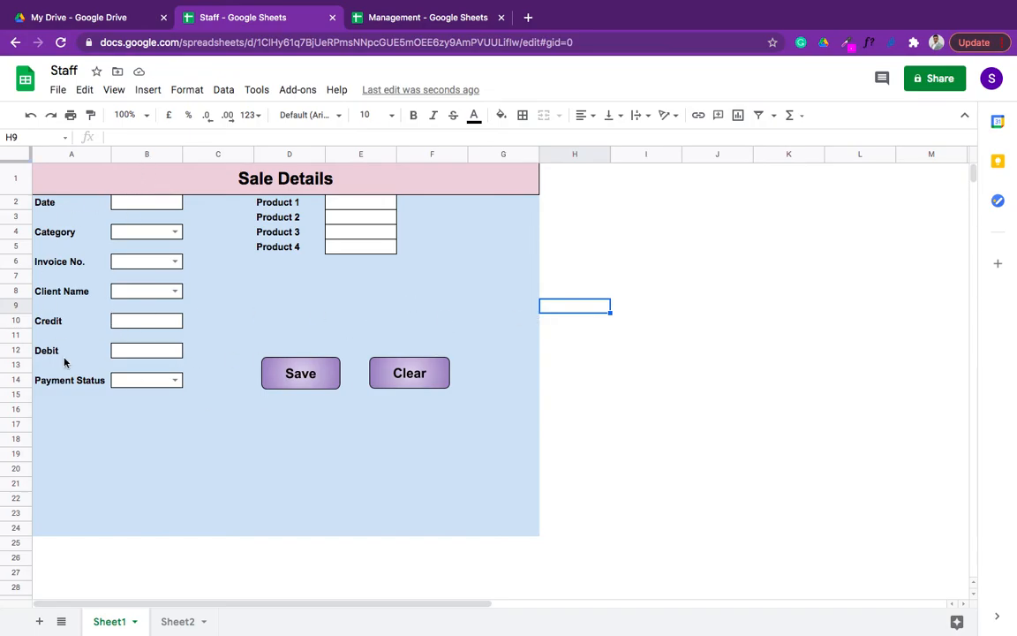
Rename the form sheet Sheet1 as Sales.
double_click(116, 624)
type("Sale")
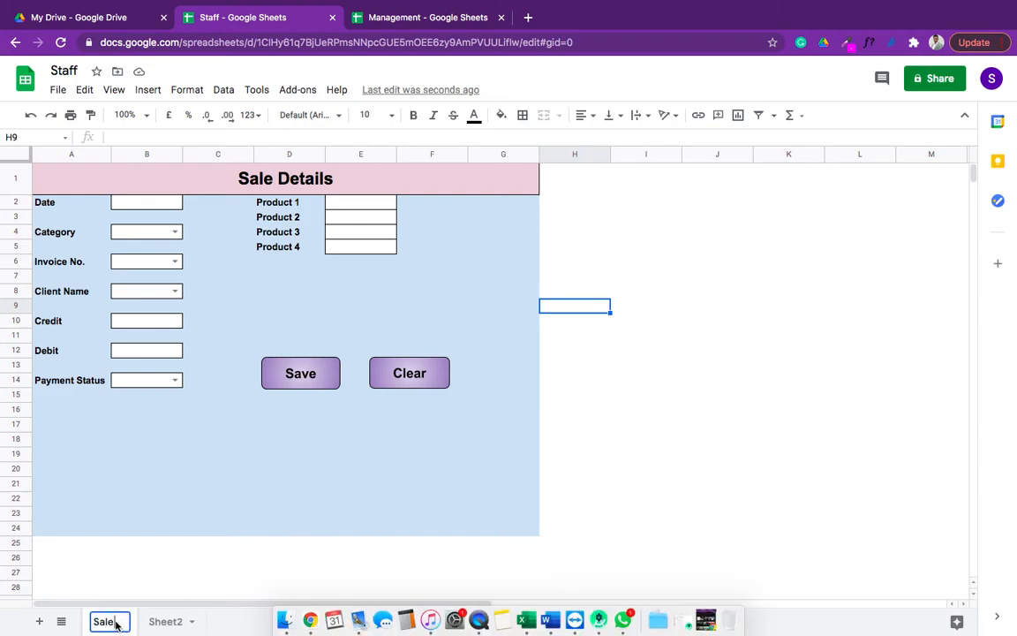
type("s")
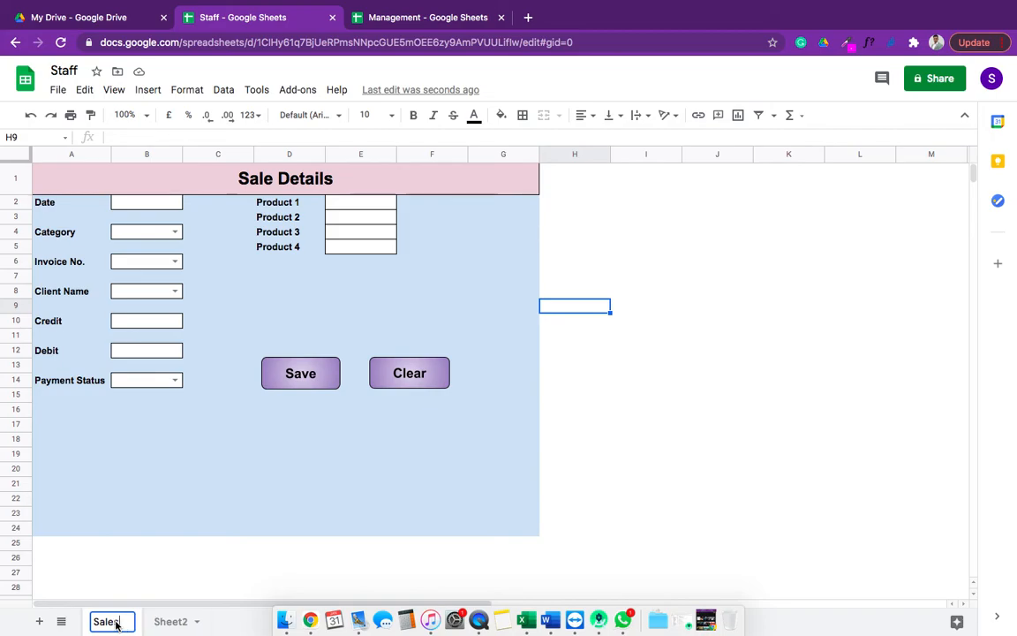
left_click(323, 549)
Rename Sheet2, which holds the client names and invoice numbers, as DataStaff.
double_click(173, 621)
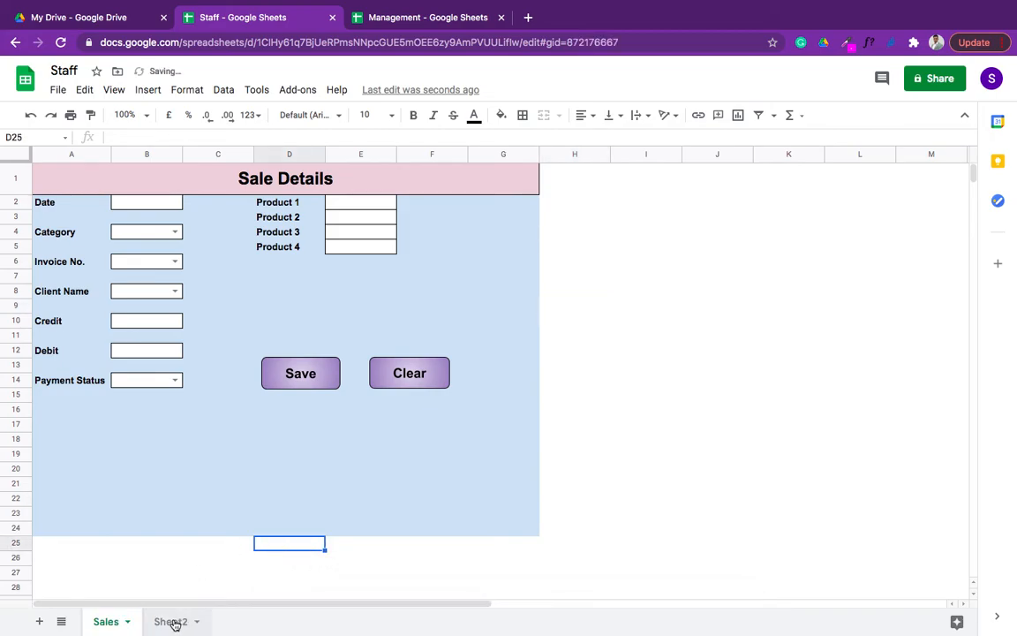
type("B")
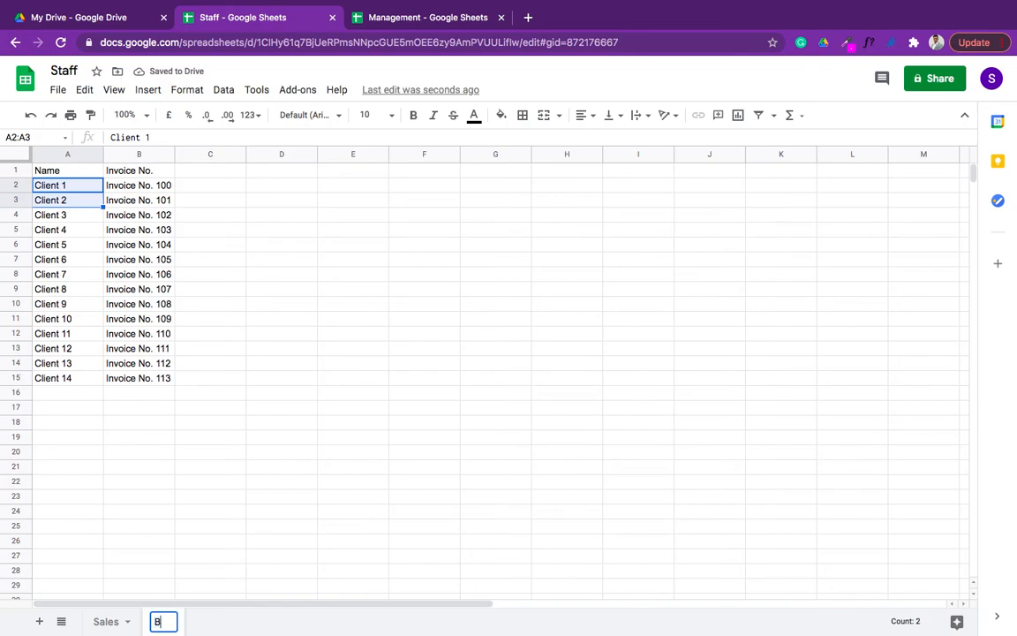
type("ack")
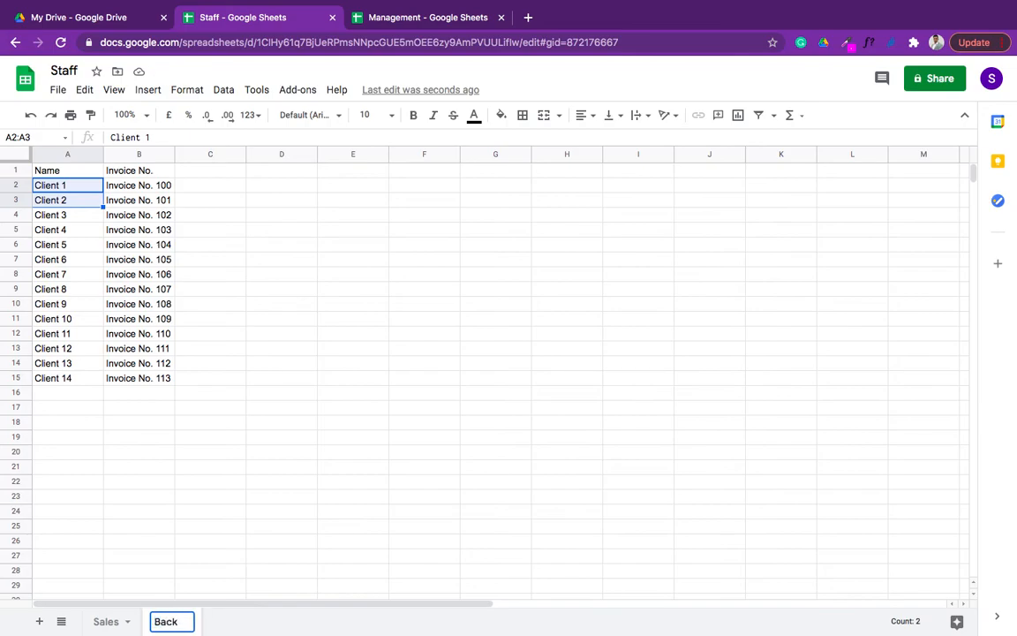
type("Data")
key("BackSpace")
key("BackSpace")
key("BackSpace")
key("BackSpace")
key("BackSpace")
key("BackSpace")
key("BackSpace")
key("BackSpace")
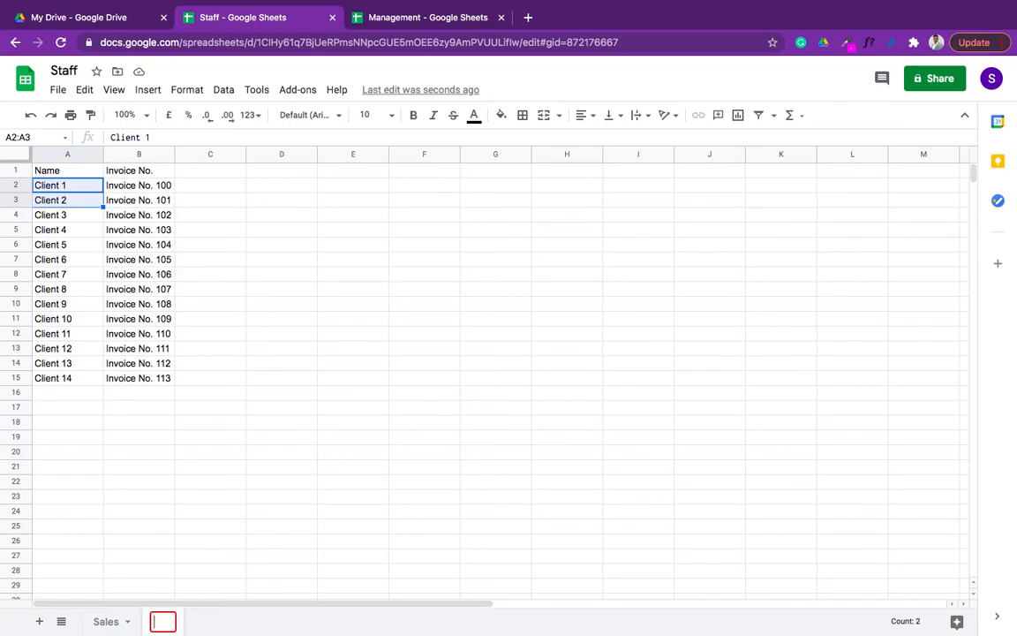
type("Data")
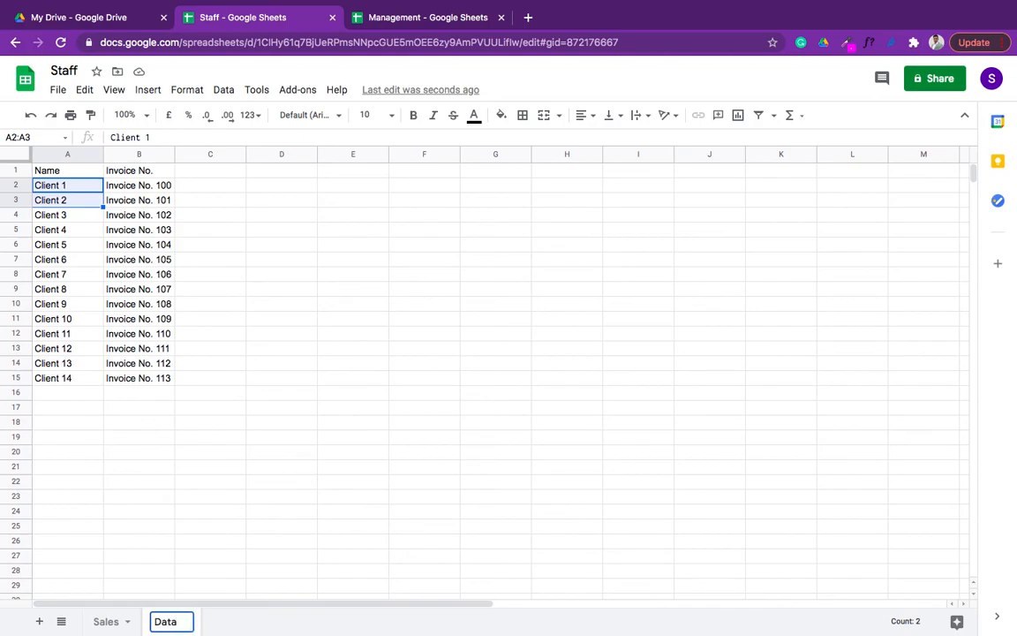
type("Staff")
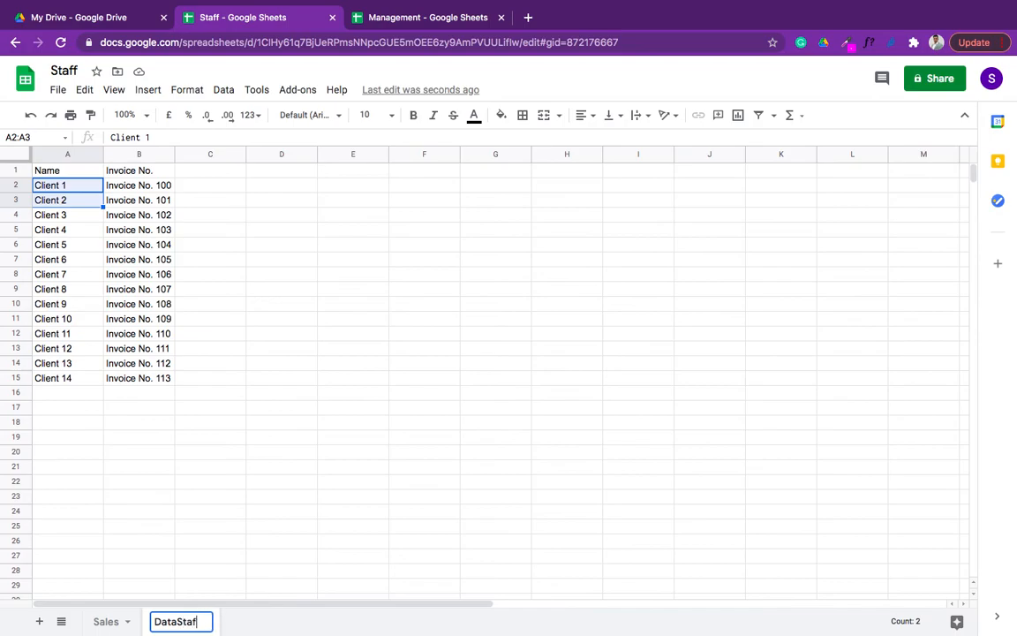
left_click(279, 529)
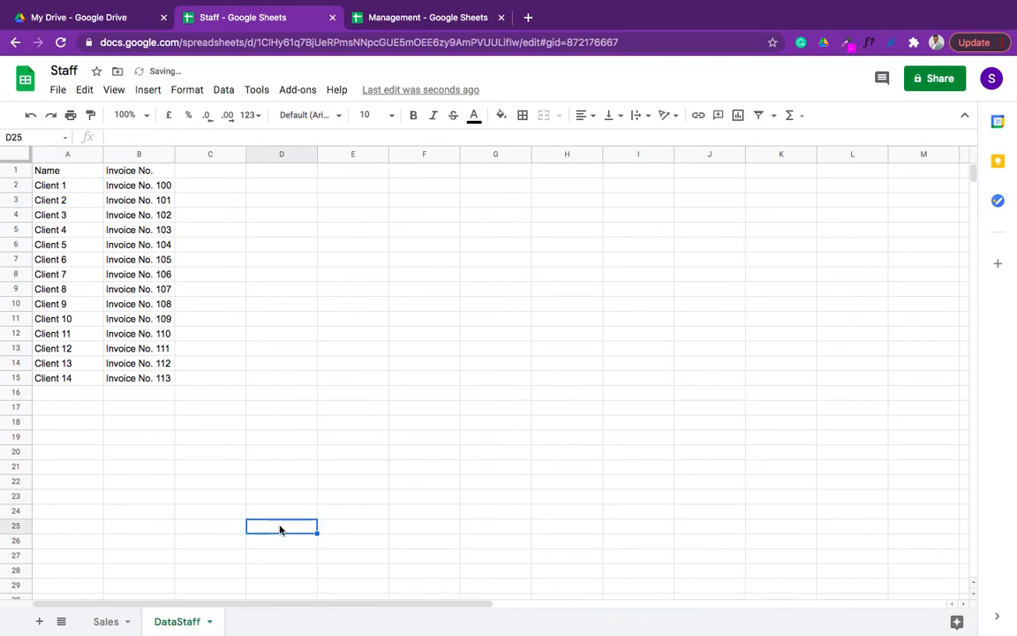
Hide the DataStaff sheet so that only the Sales sheet is shown.
left_click(96, 622)
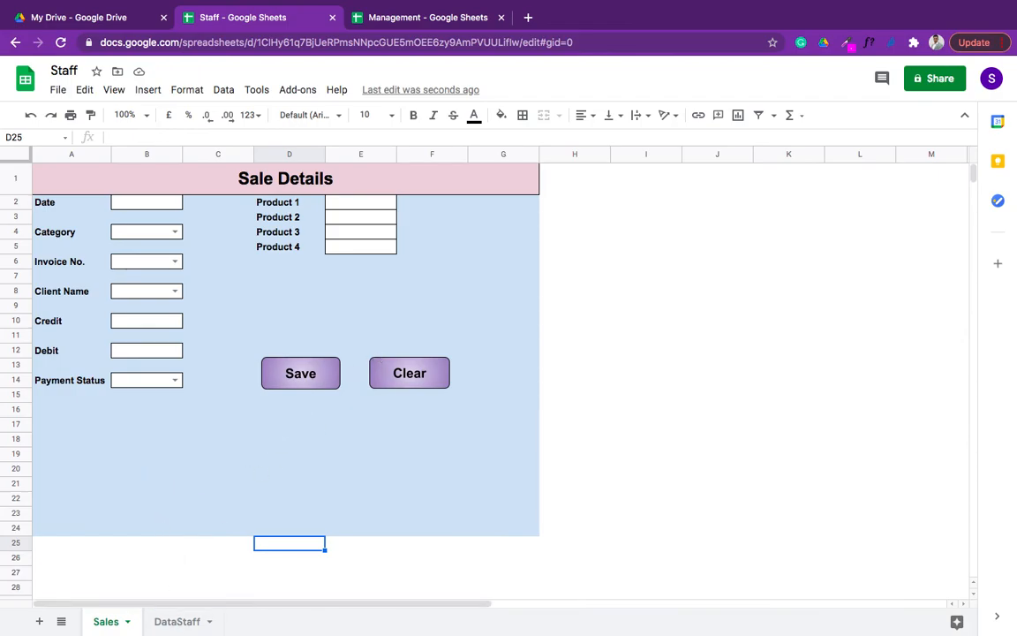
right_click(175, 621)
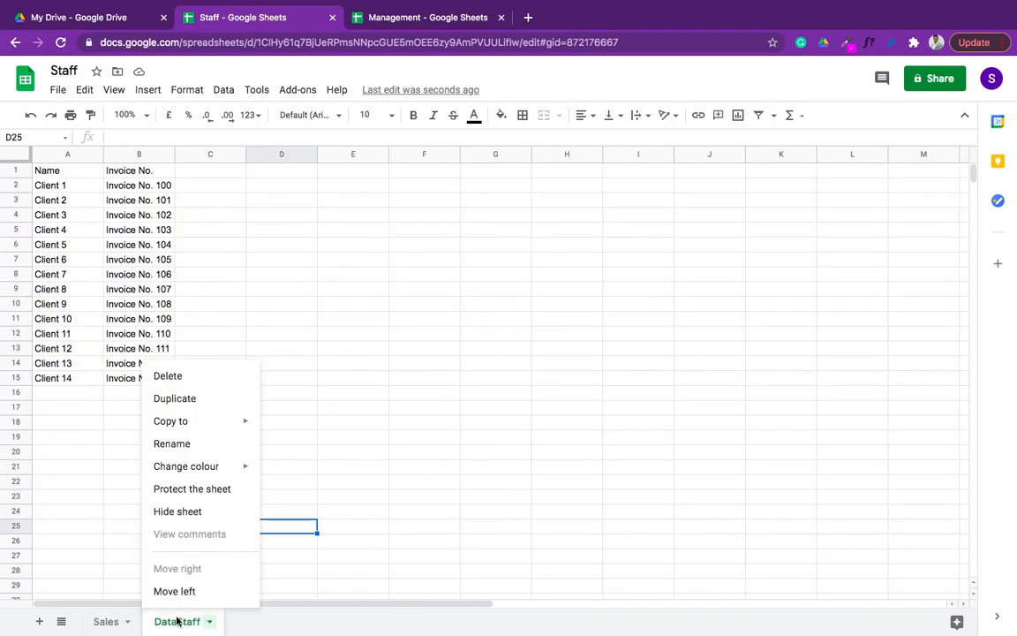
left_click(217, 518)
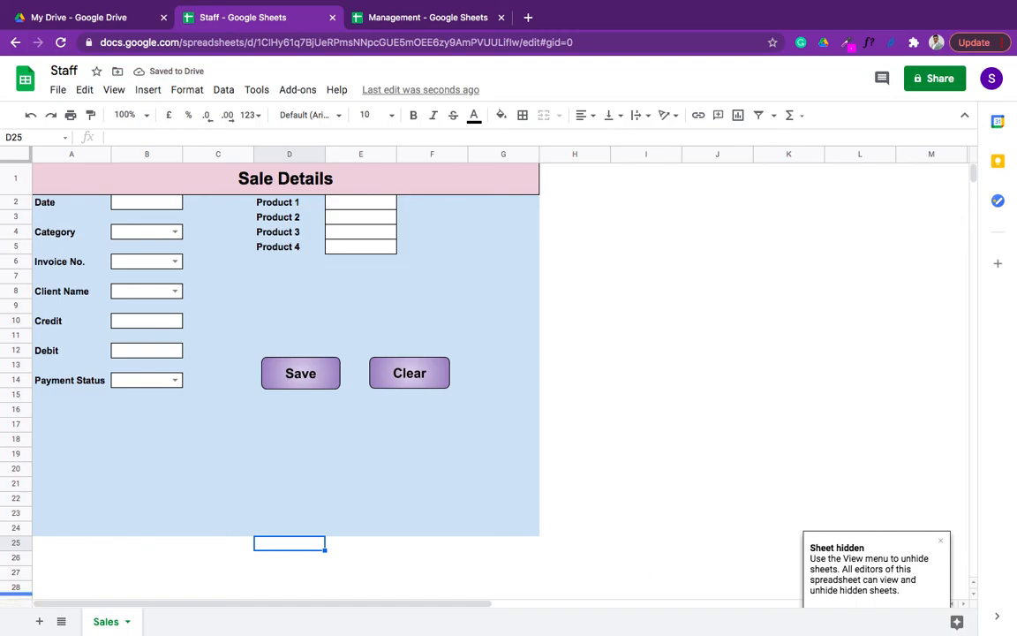
Unhide the DataStaff sheet, return to the Sales form and select the Date label in A2.
left_click(61, 621)
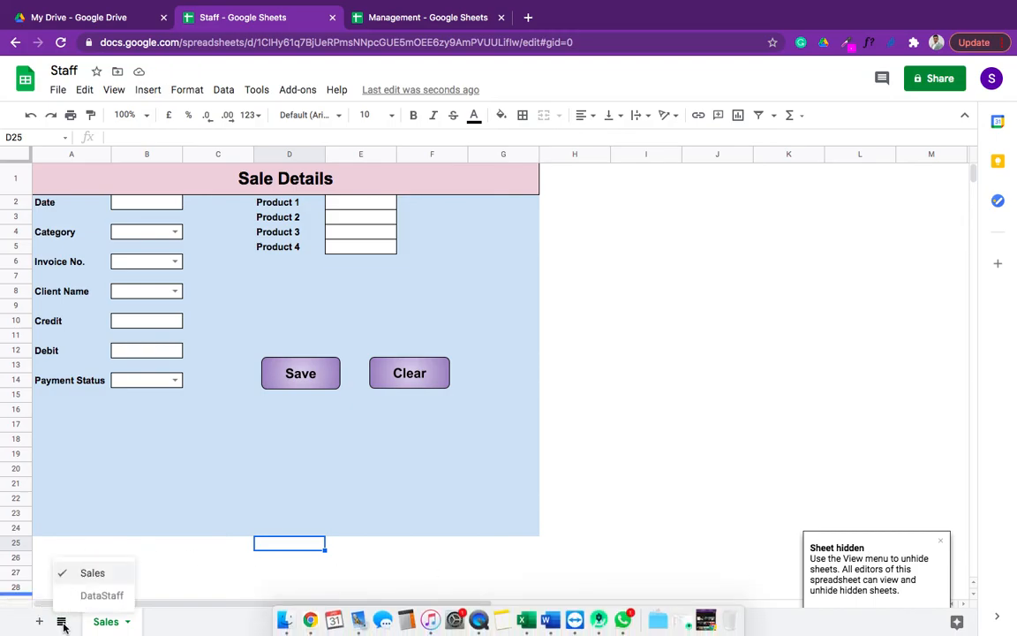
left_click(111, 602)
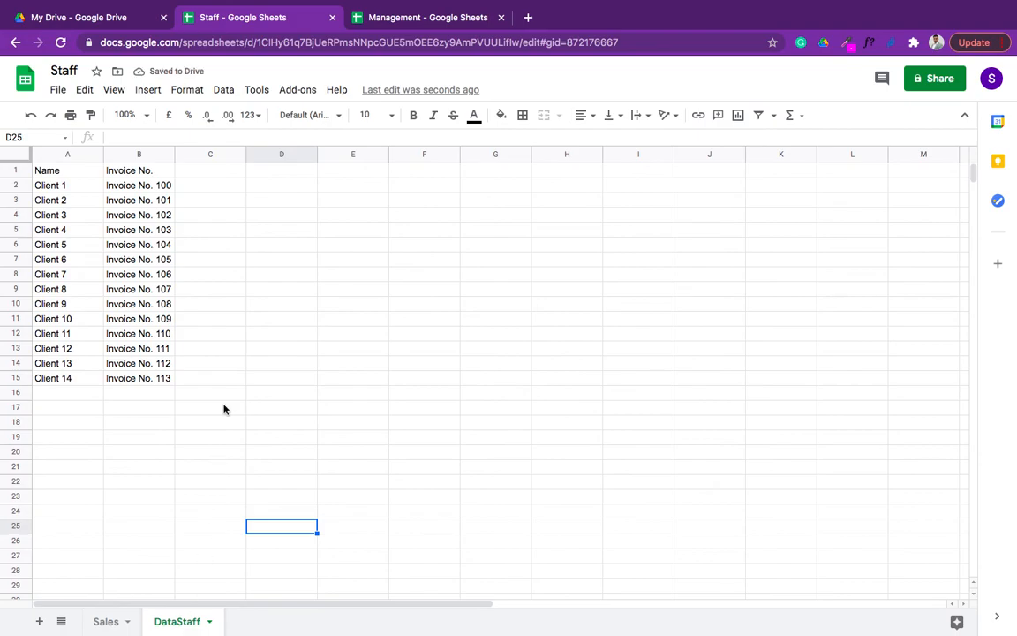
left_click(106, 621)
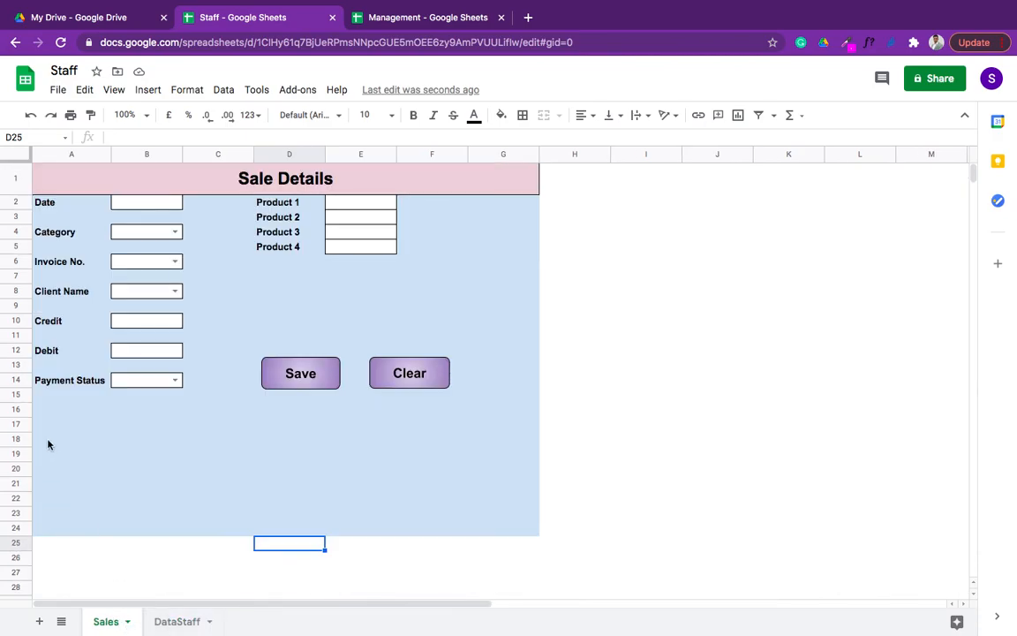
left_click(75, 210)
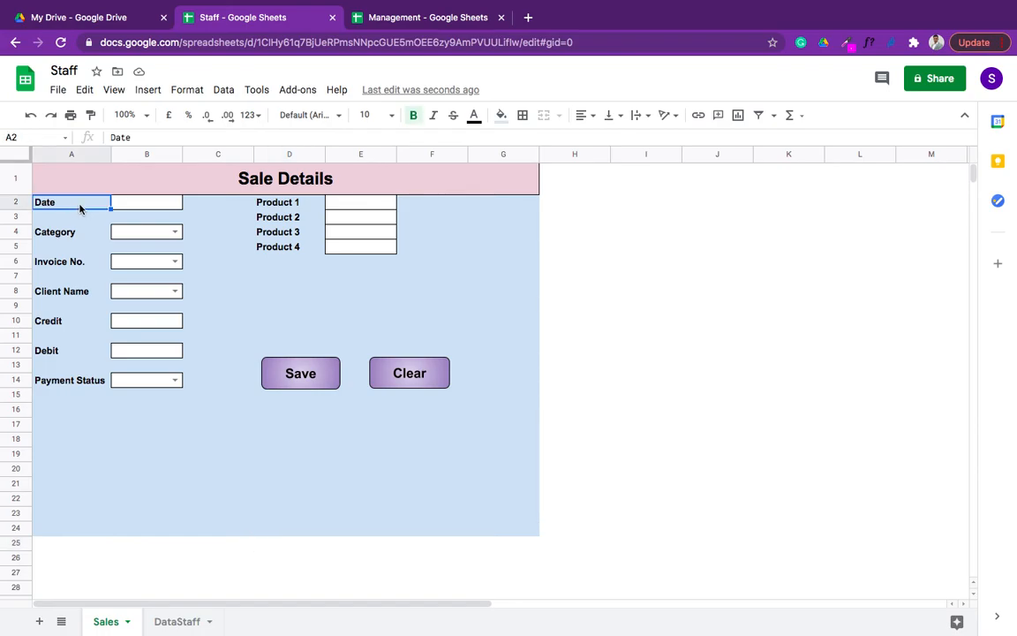
Insert a blank row above the Date row and fill its cells A2:G2 with the form's light blue.
right_click(79, 207)
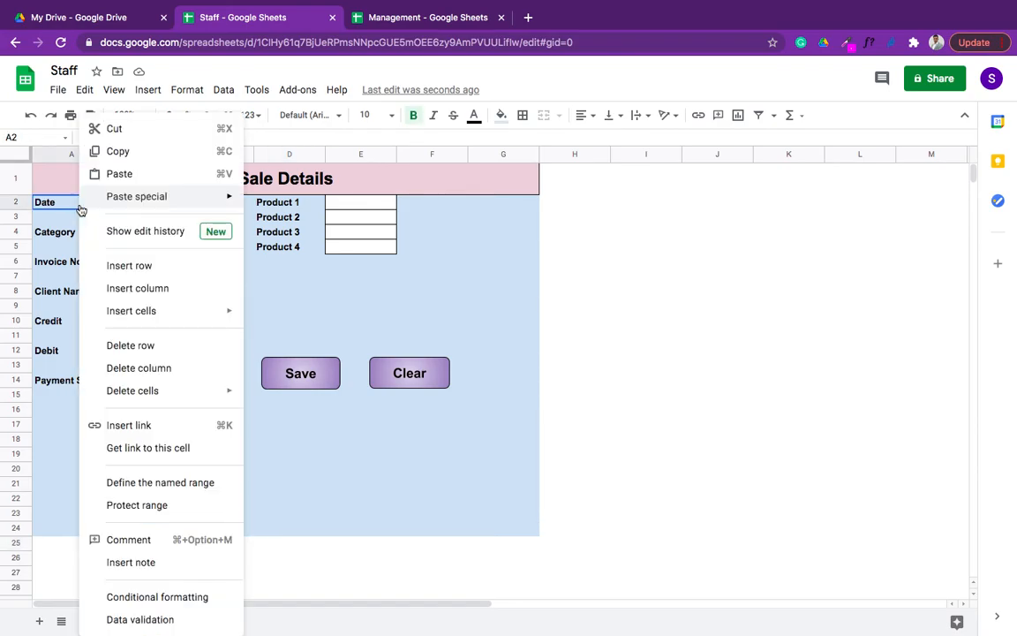
left_click(133, 274)
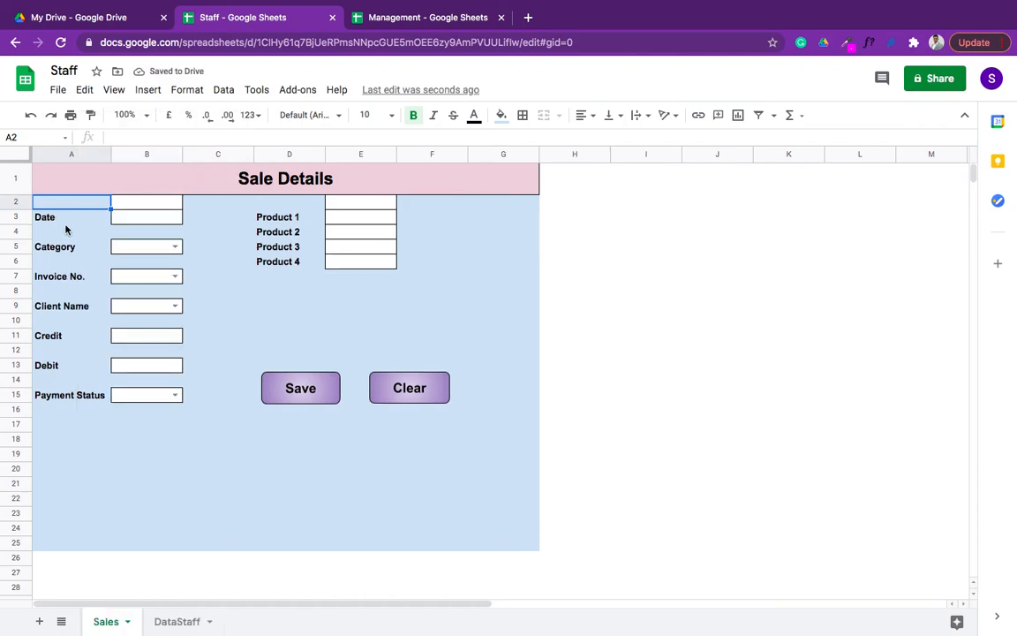
key("shift+Right")
key("shift+Right")
key("shift+Right")
key("shift+Right")
key("shift+Right")
key("shift+Right")
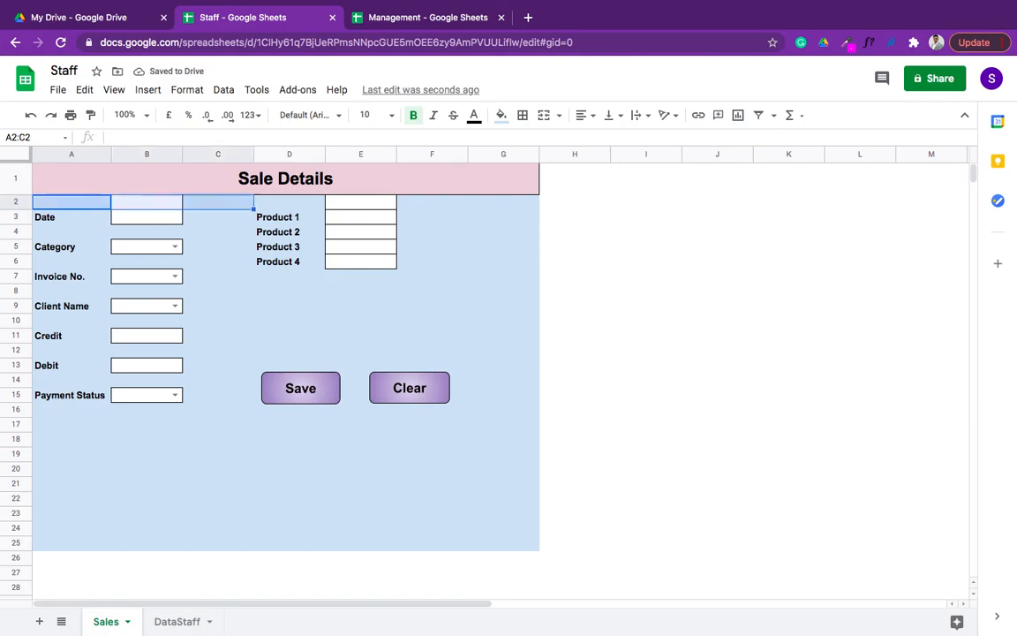
left_click(501, 115)
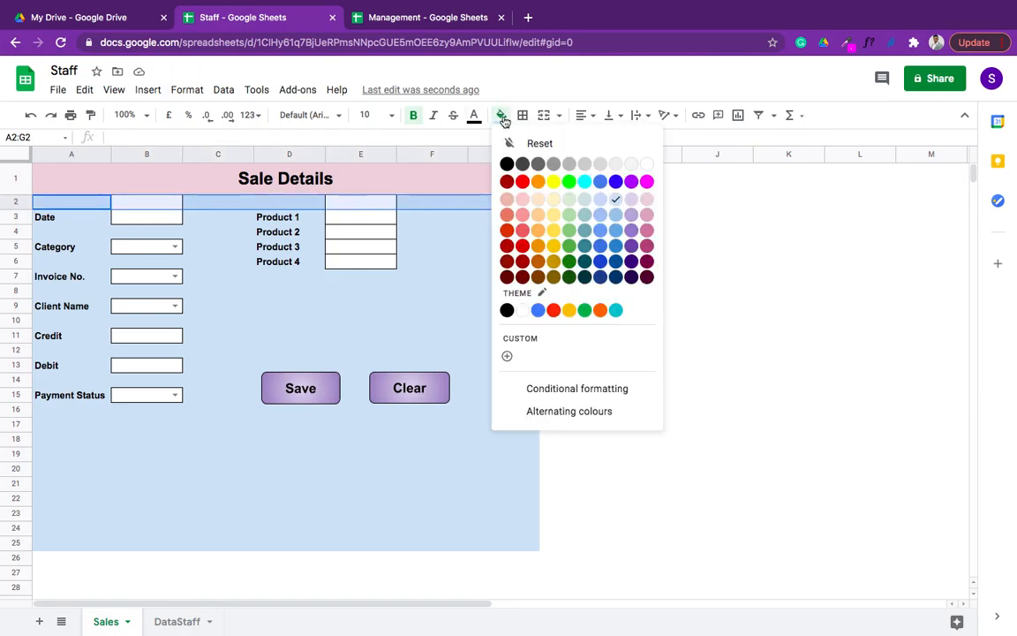
left_click(613, 201)
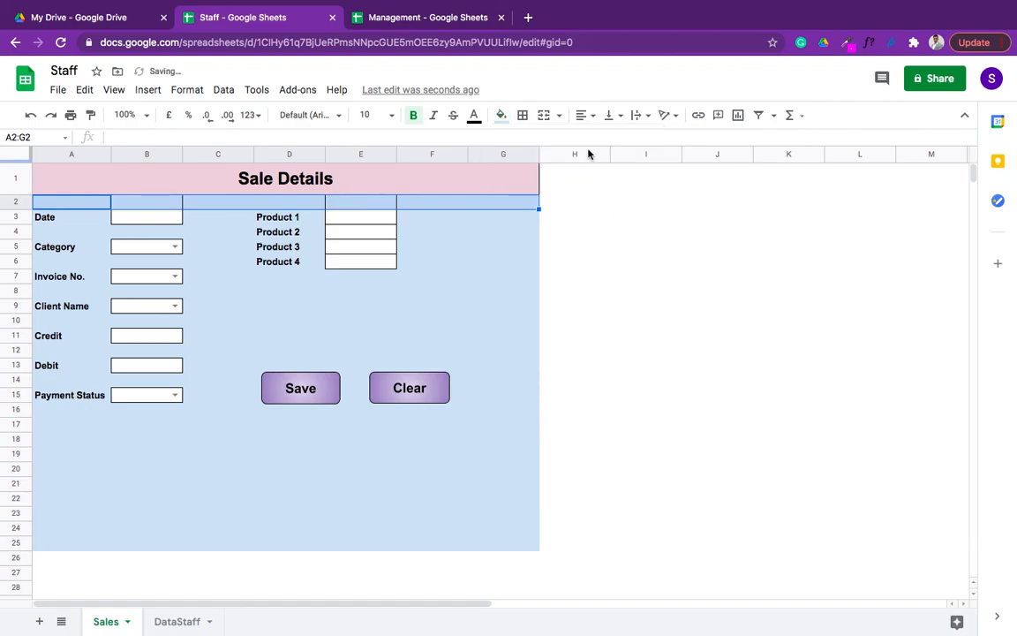
Clear all borders from A2:G2 and restore only the top border beneath the Sale Details title.
left_click(523, 115)
left_click(604, 164)
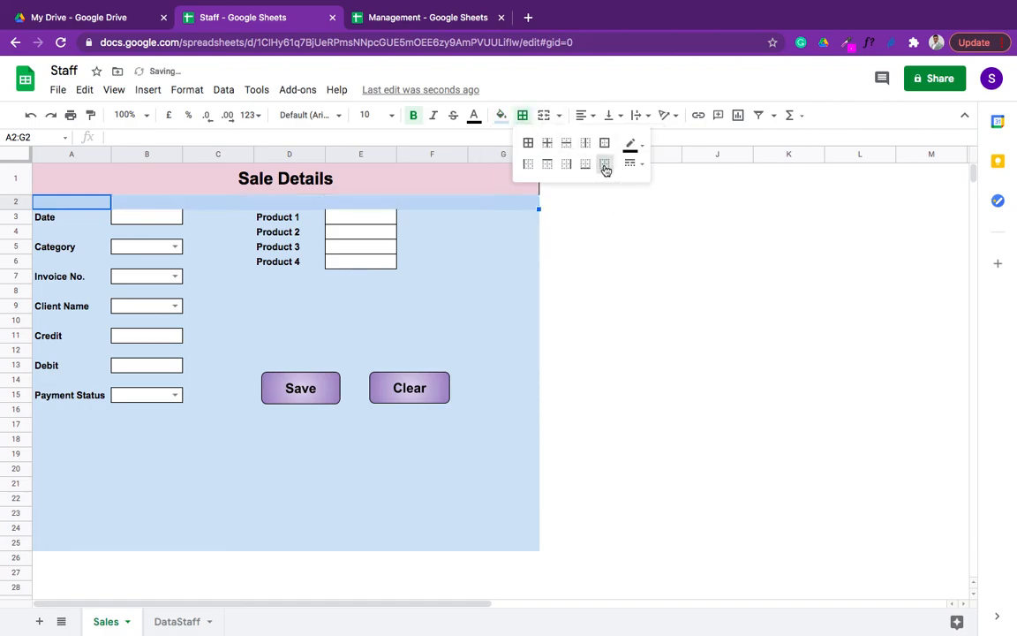
left_click(546, 164)
left_click(382, 294)
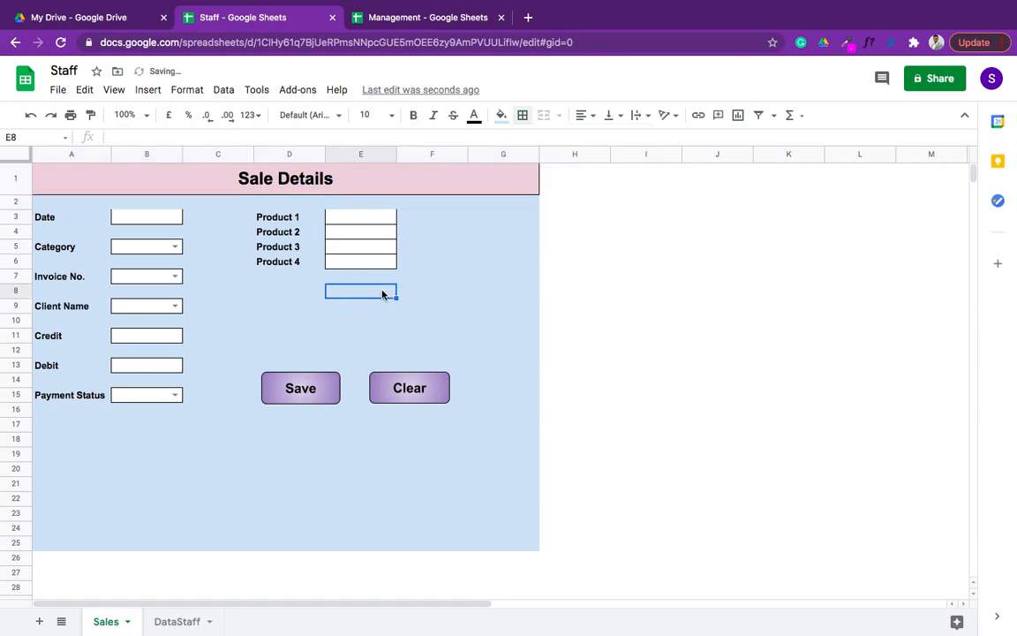
left_click(271, 338)
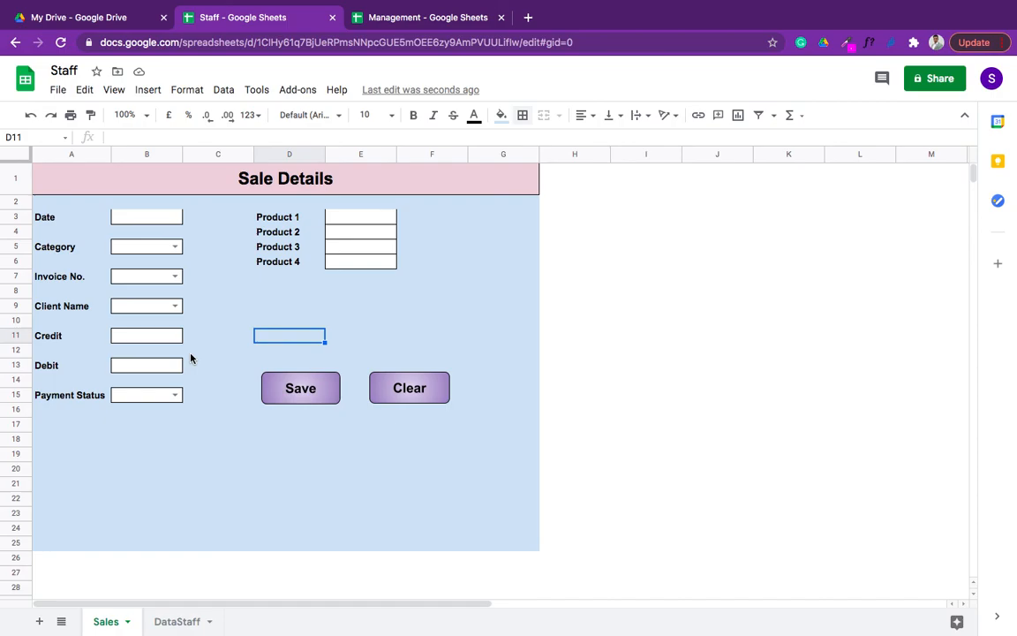
Review the DataStaff sheet and the Management spreadsheet's Data and saleData sheets, then return to the Staff spreadsheet's Sales form.
left_click(161, 624)
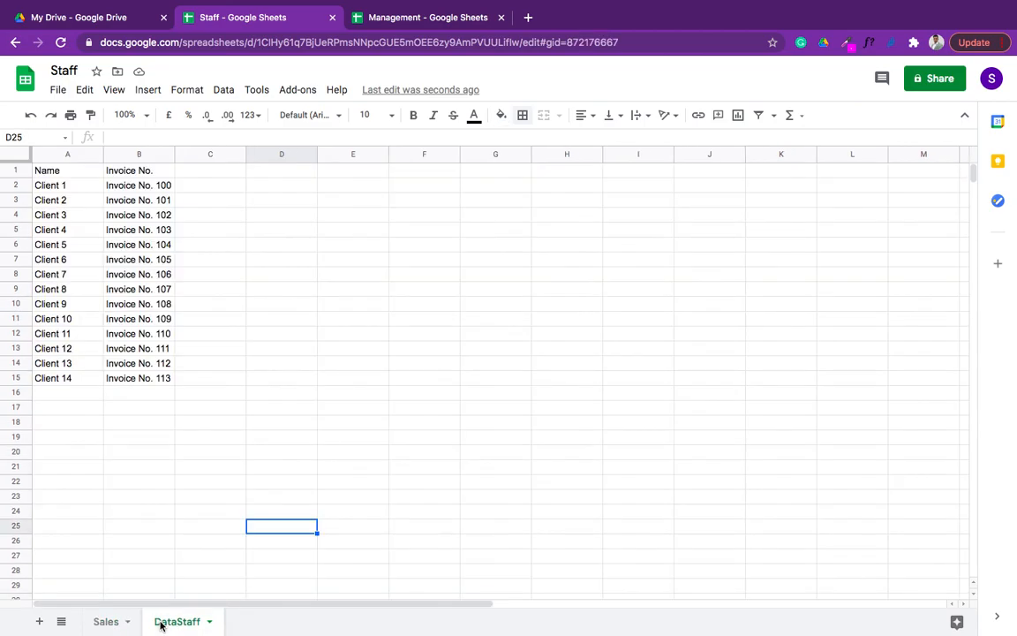
left_click(108, 625)
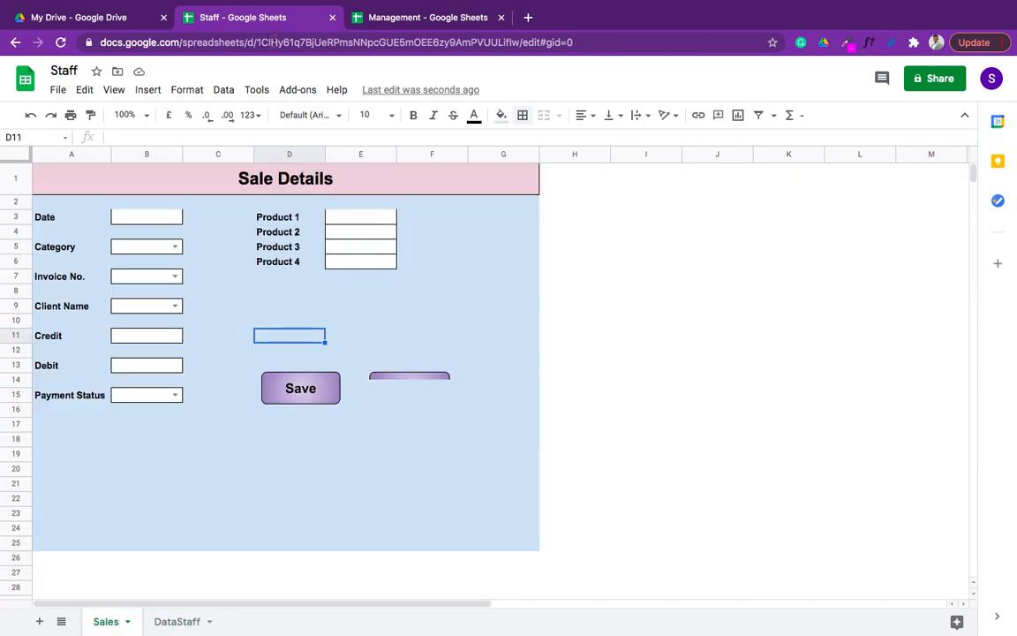
left_click(420, 19)
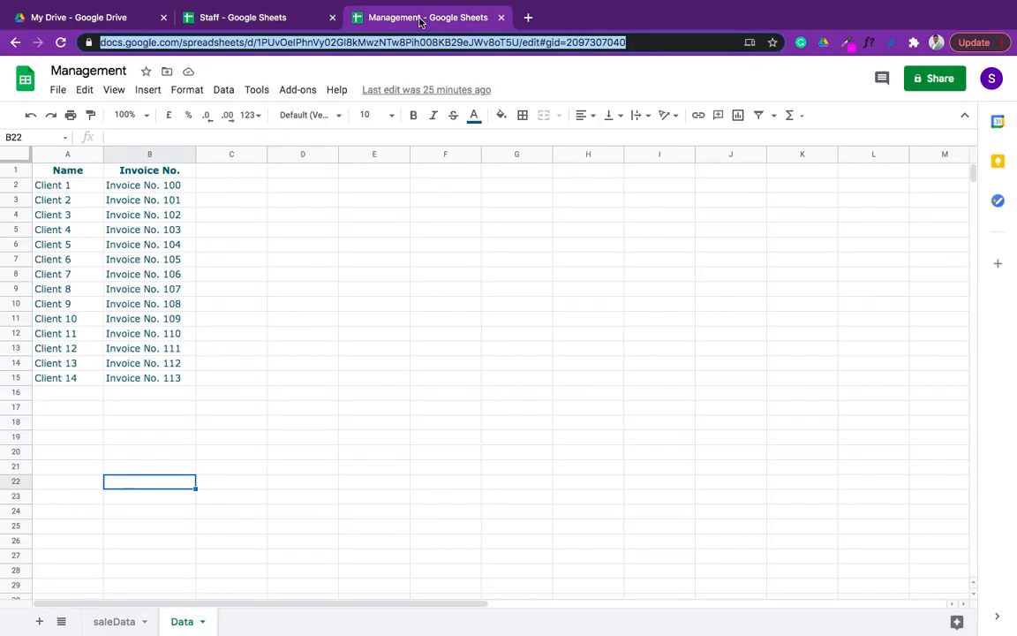
left_click(241, 229)
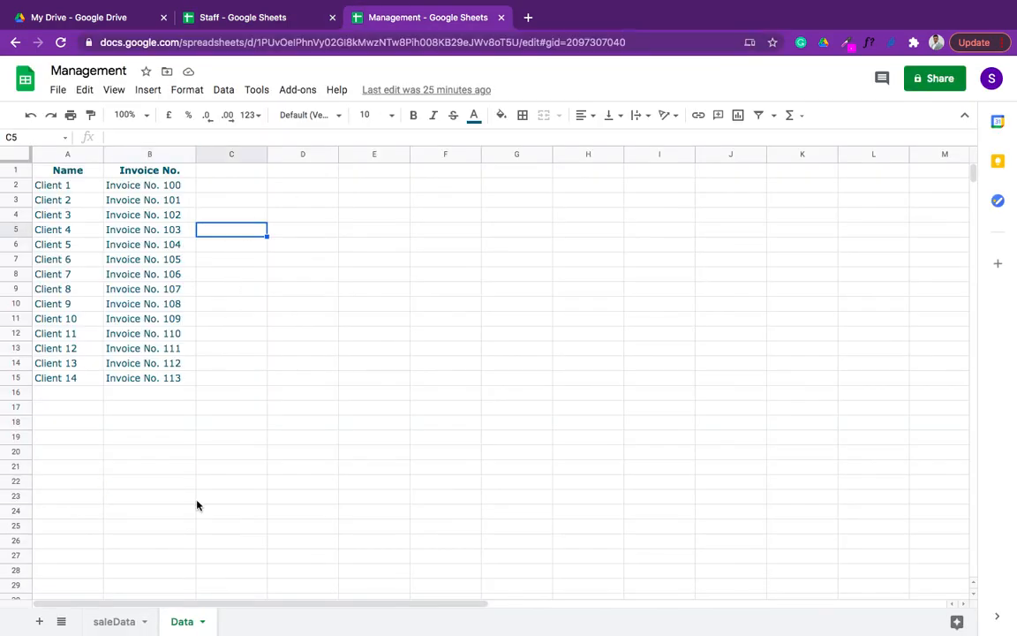
left_click(115, 623)
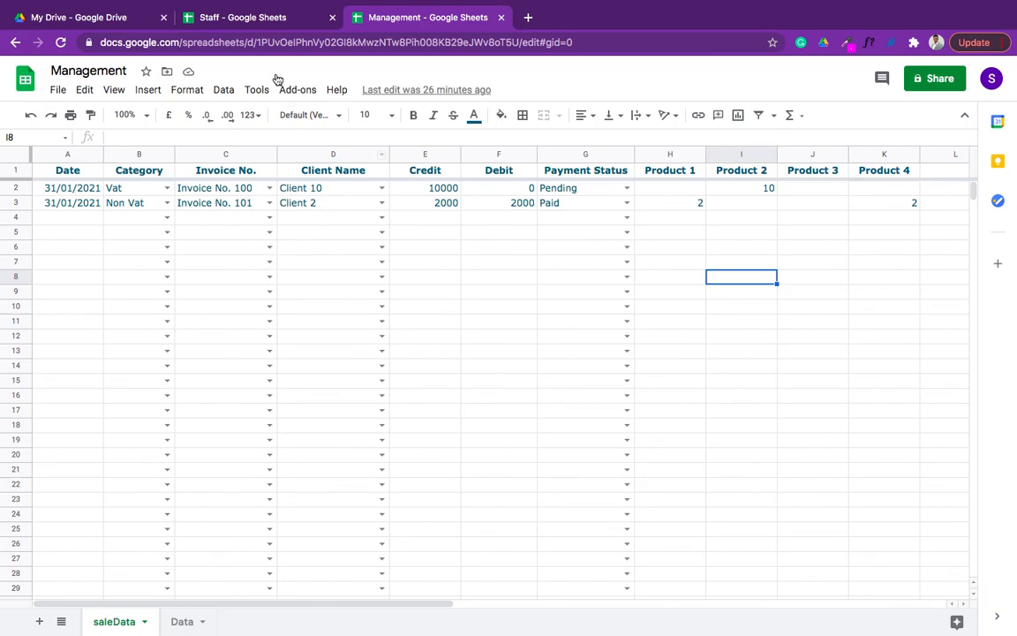
left_click(261, 21)
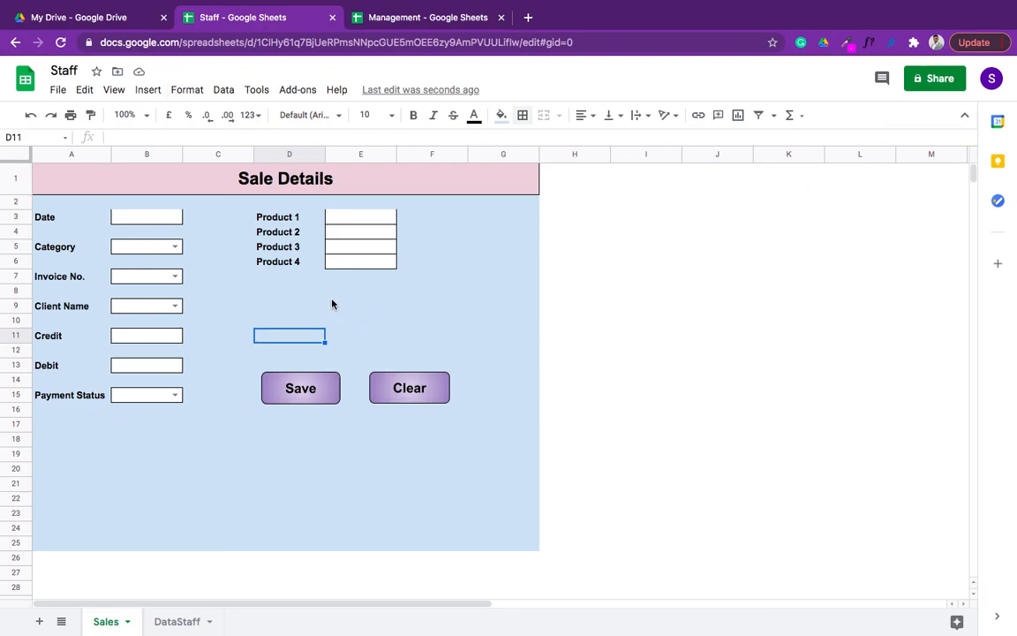
Apply all borders to the Date entry cell B3 and the Product 1 entry cell E3.
left_click(150, 218)
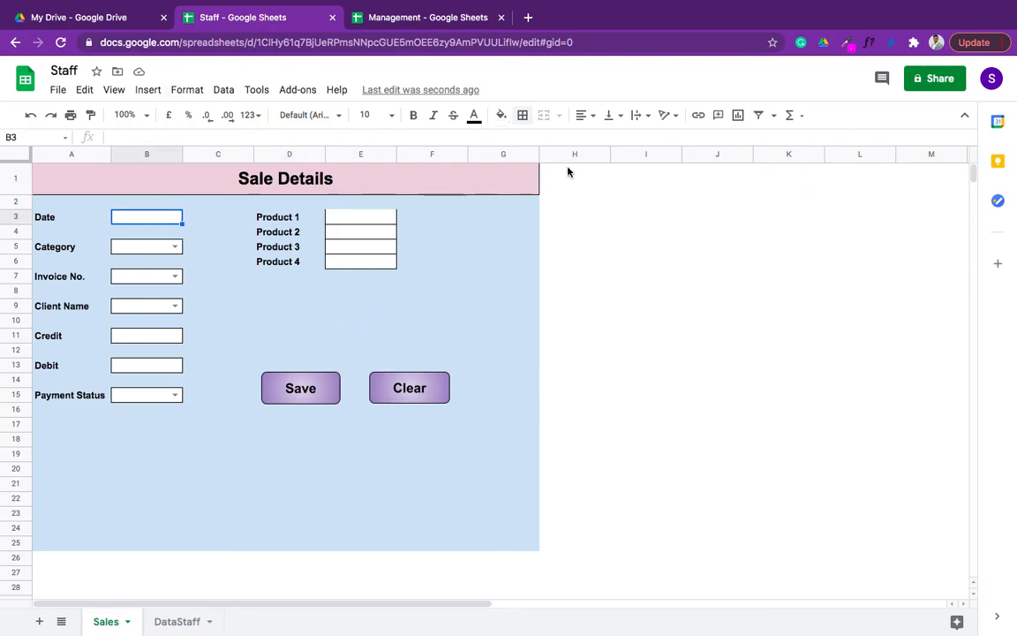
left_click(522, 115)
left_click(527, 142)
left_click(358, 216)
left_click(522, 114)
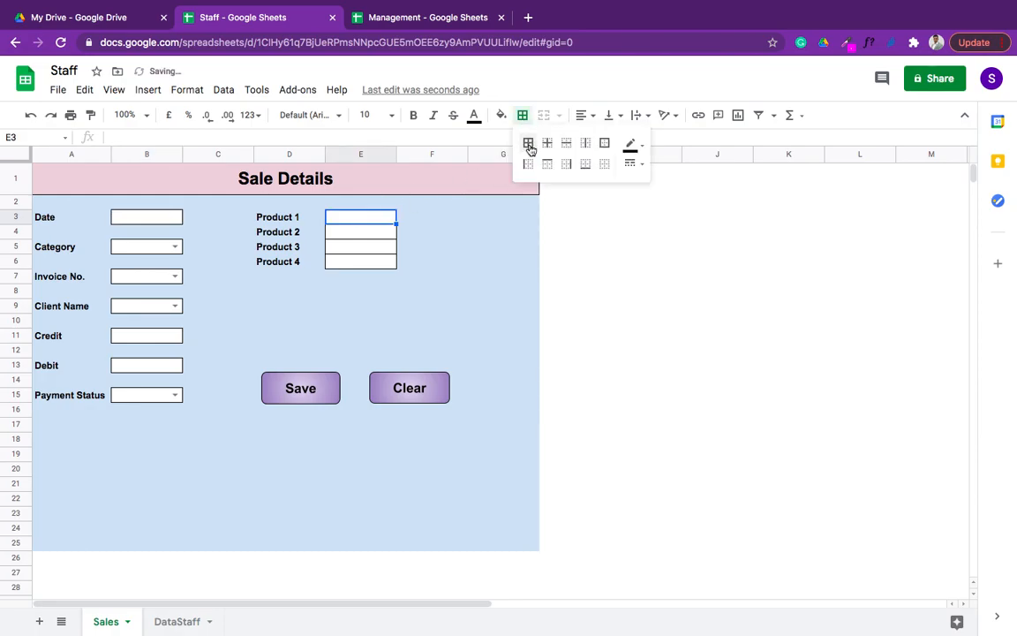
left_click(528, 143)
left_click(442, 350)
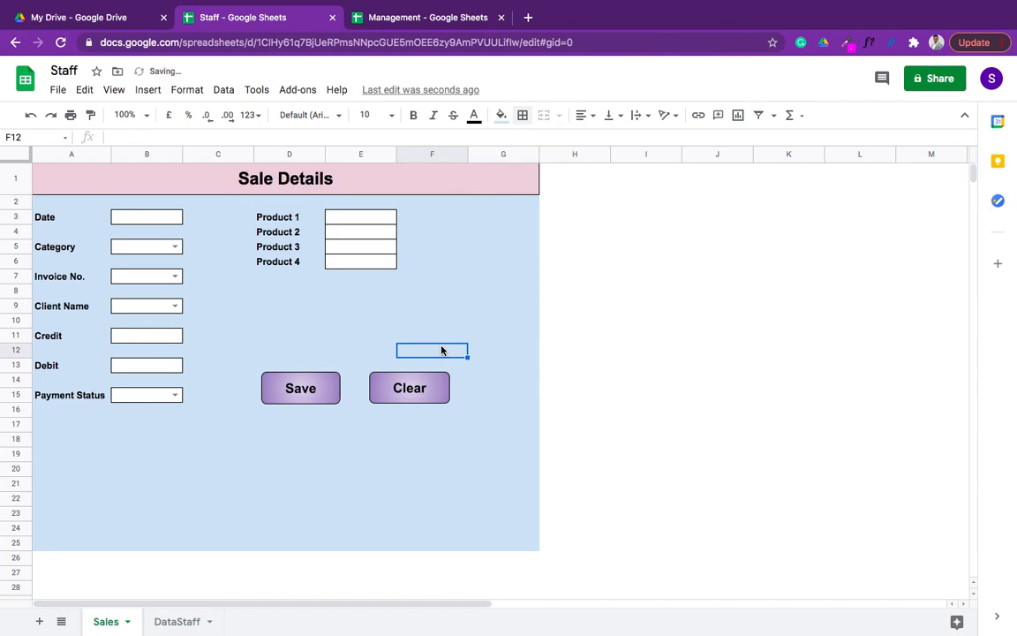